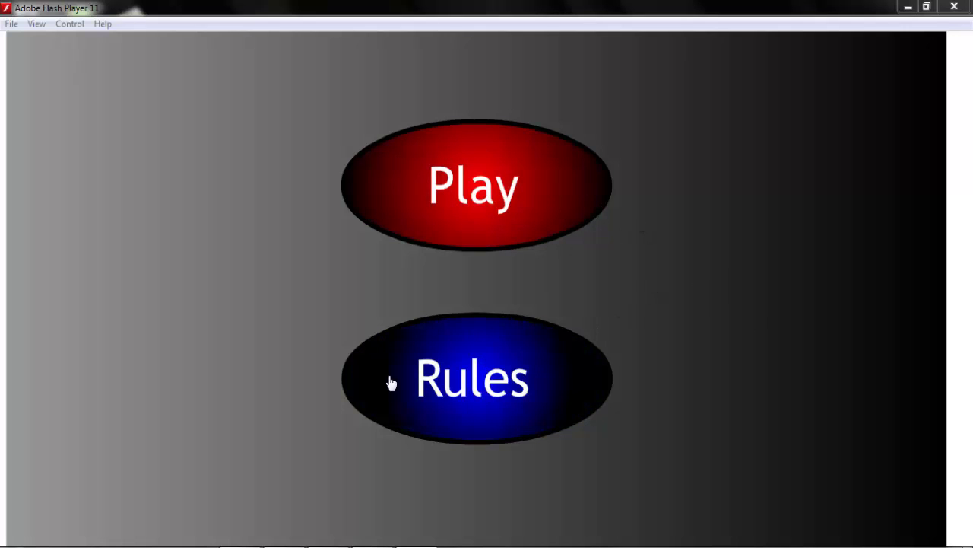
- Leave the rules screen for the main menu and start the first level with Play
{"action": "left_click", "coordinate": [487, 376]}
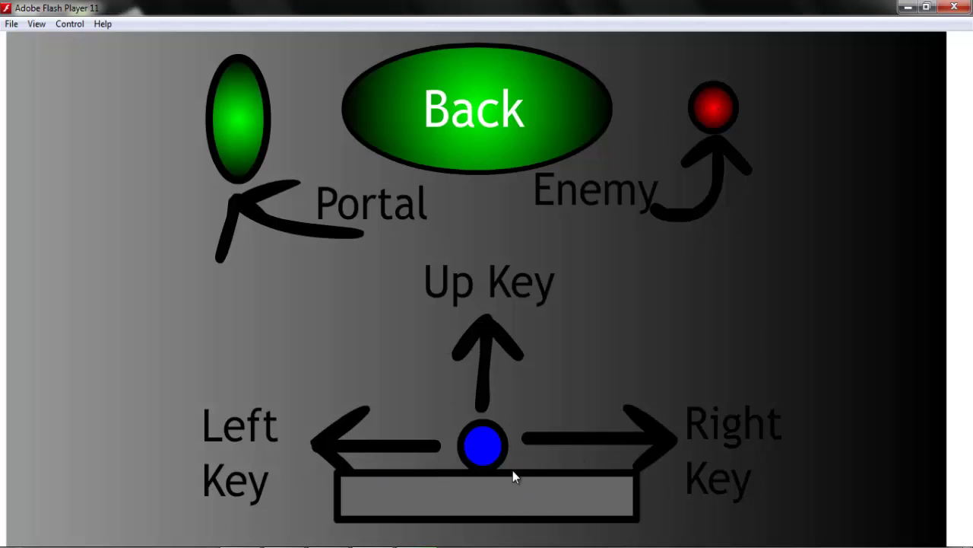
{"action": "left_click", "coordinate": [475, 113]}
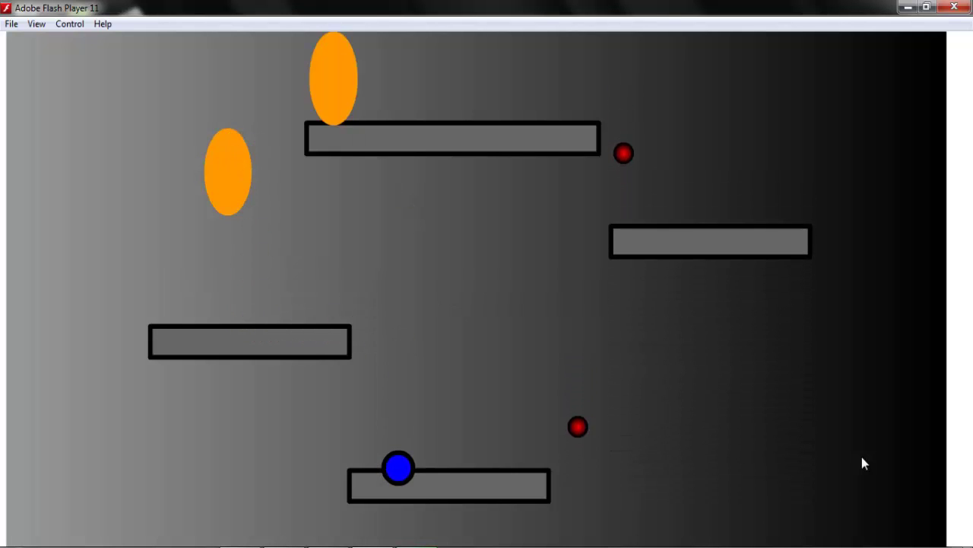
- Guide the blue ball across the first level's platforms and into the portal
{"action": "key", "text": "Left"}
{"action": "key", "text": "Up"}
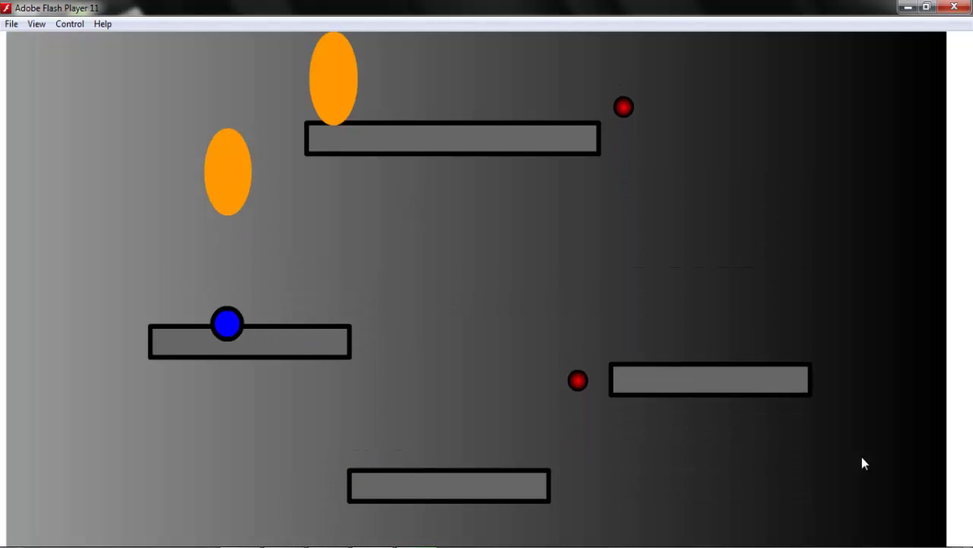
{"action": "key", "text": "Up"}
{"action": "key", "text": "Right"}
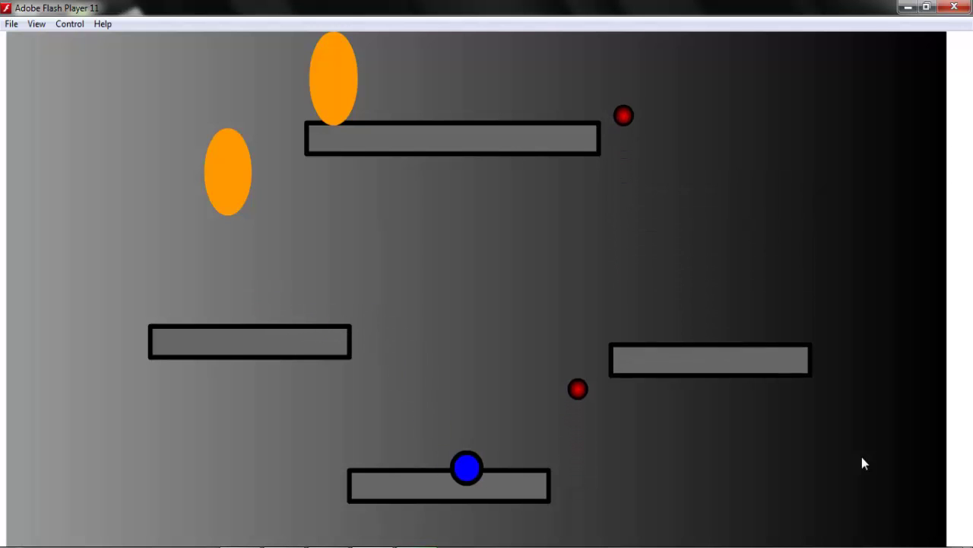
{"action": "key", "text": "Up"}
{"action": "key", "text": "Right"}
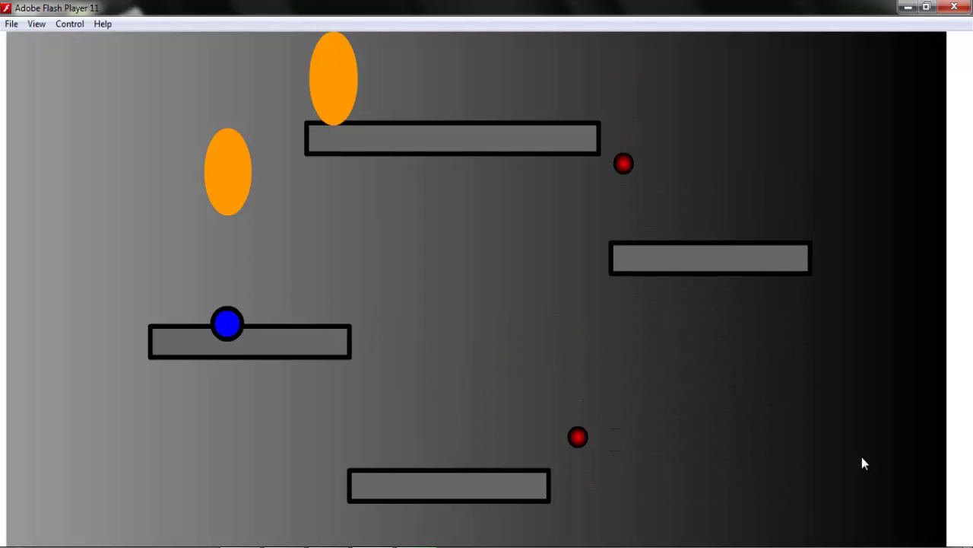
{"action": "key", "text": "Right"}
{"action": "key", "text": "Up"}
{"action": "key", "text": "Right"}
{"action": "key", "text": "Left"}
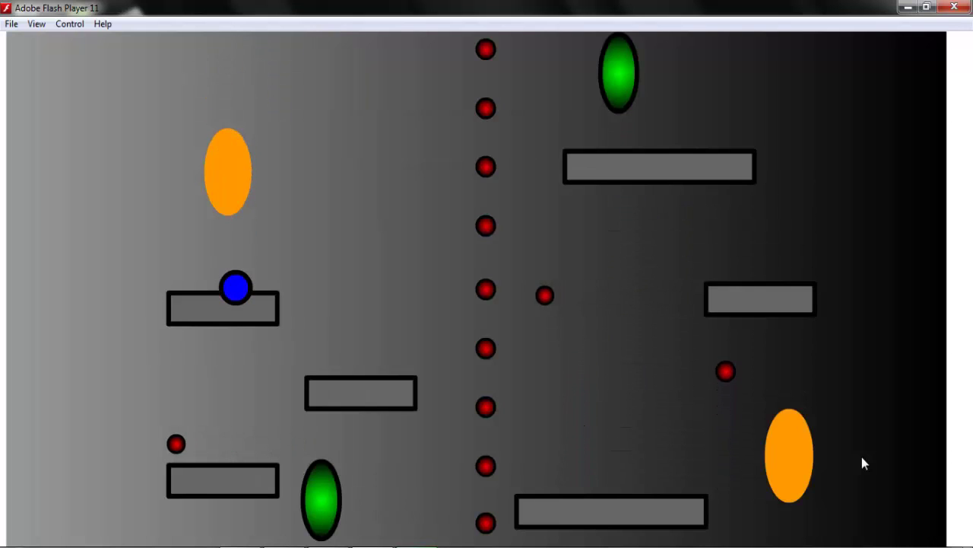
- Steer the ball through the second level past the red enemies to the exit, then return to the menu
{"action": "key", "text": "Right"}
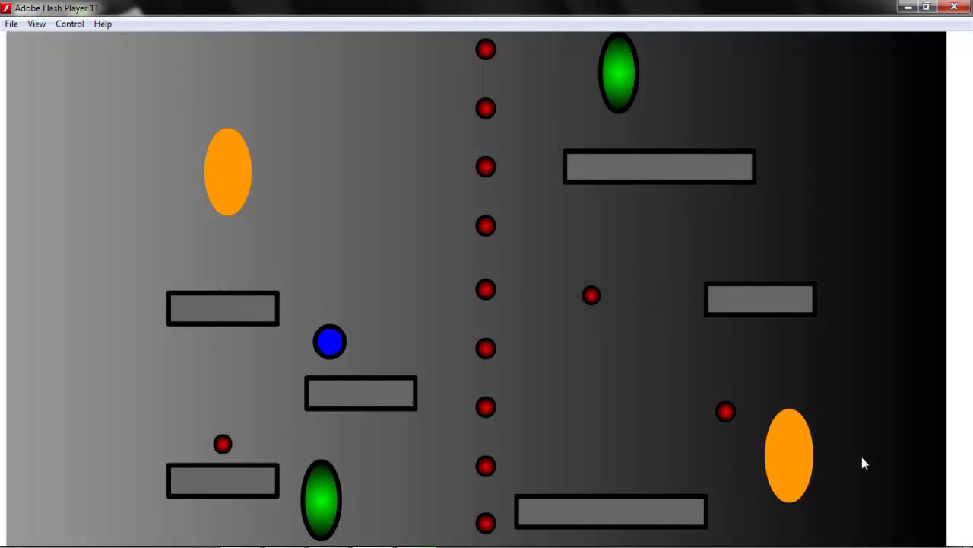
{"action": "key", "text": "Up"}
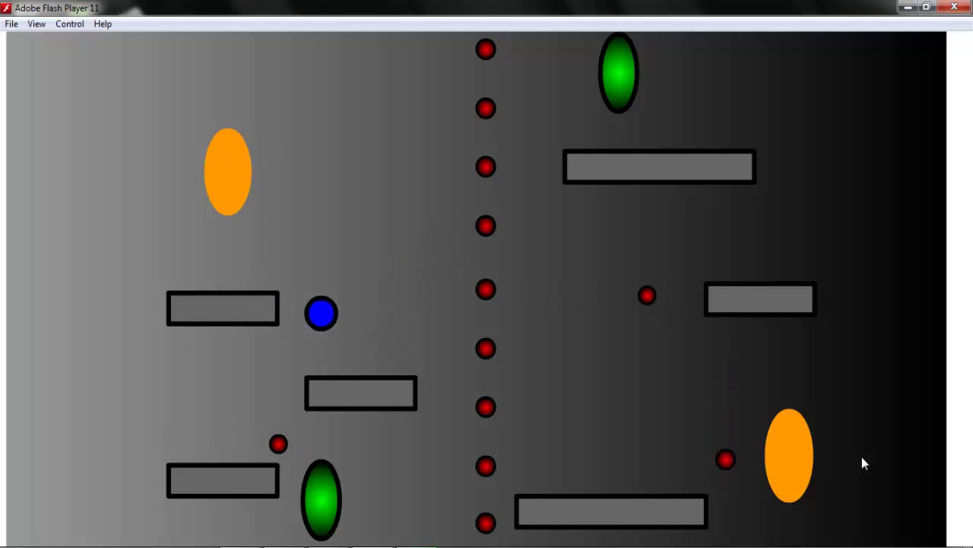
{"action": "key", "text": "Left"}
{"action": "key", "text": "Up"}
{"action": "key", "text": "Left"}
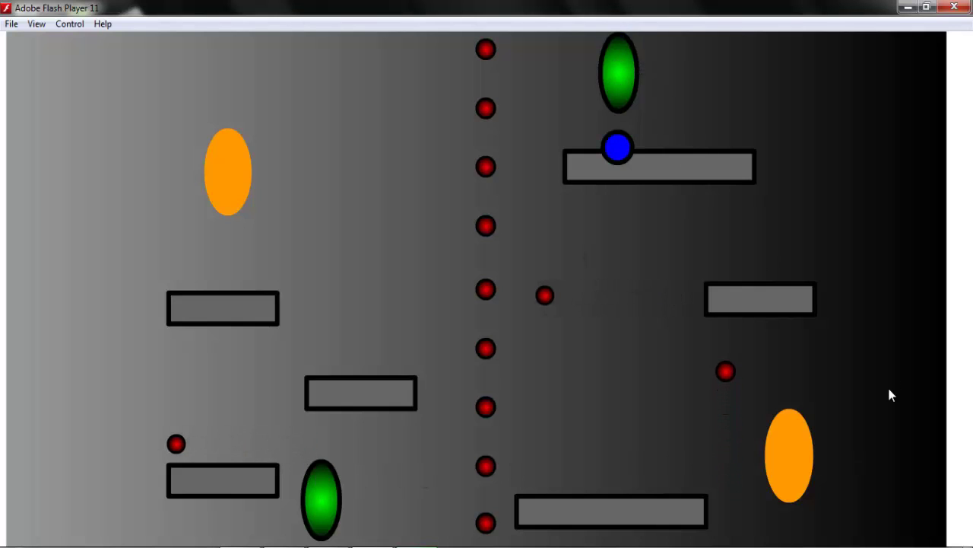
{"action": "key", "text": "Right"}
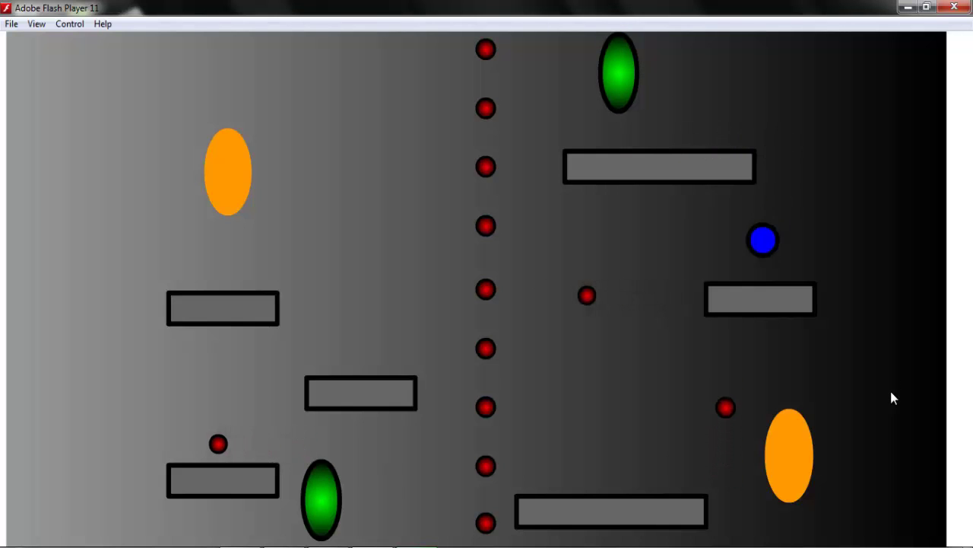
{"action": "key", "text": "Left"}
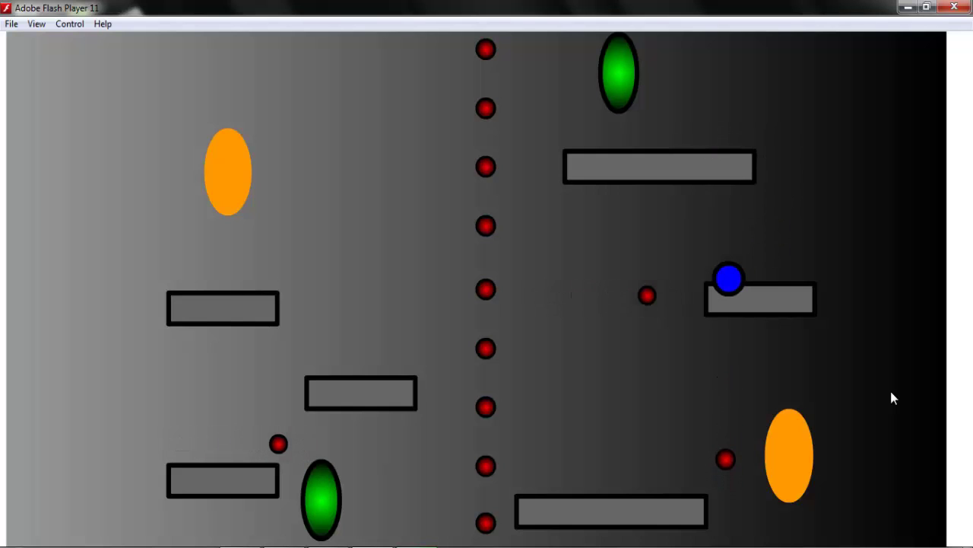
{"action": "key", "text": "Left"}
{"action": "key", "text": "Up"}
{"action": "key", "text": "Right"}
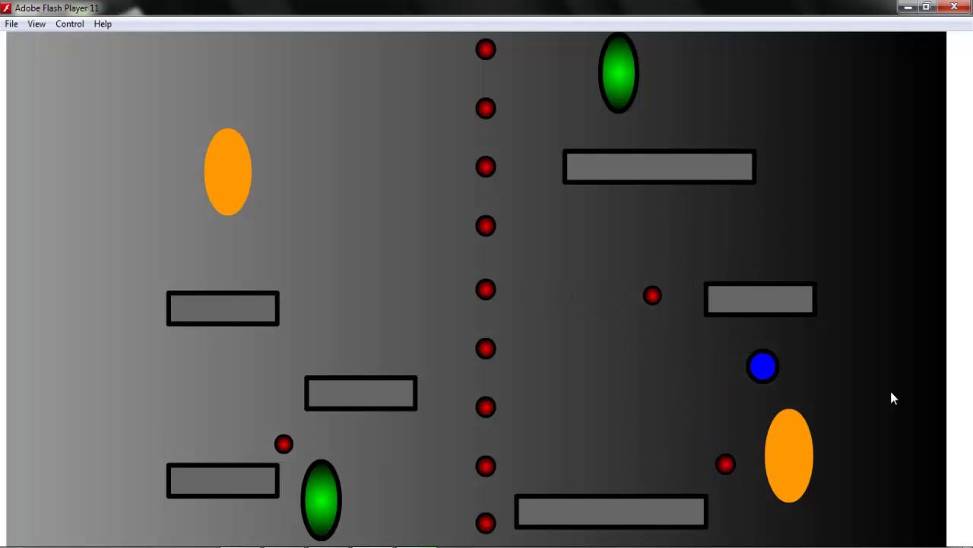
{"action": "left_click", "coordinate": [460, 298]}
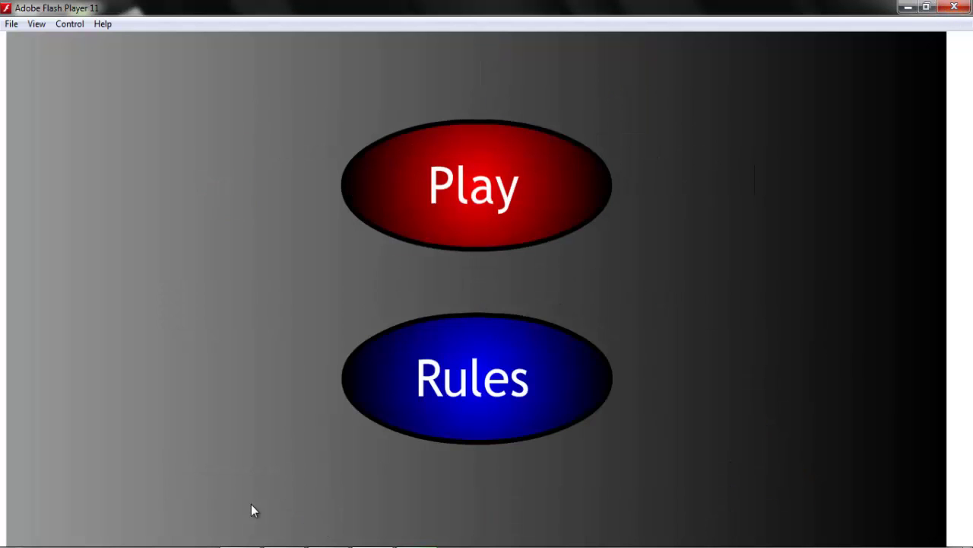
- Close the running Flash Player test window from the taskbar
{"action": "left_click", "coordinate": [287, 540]}
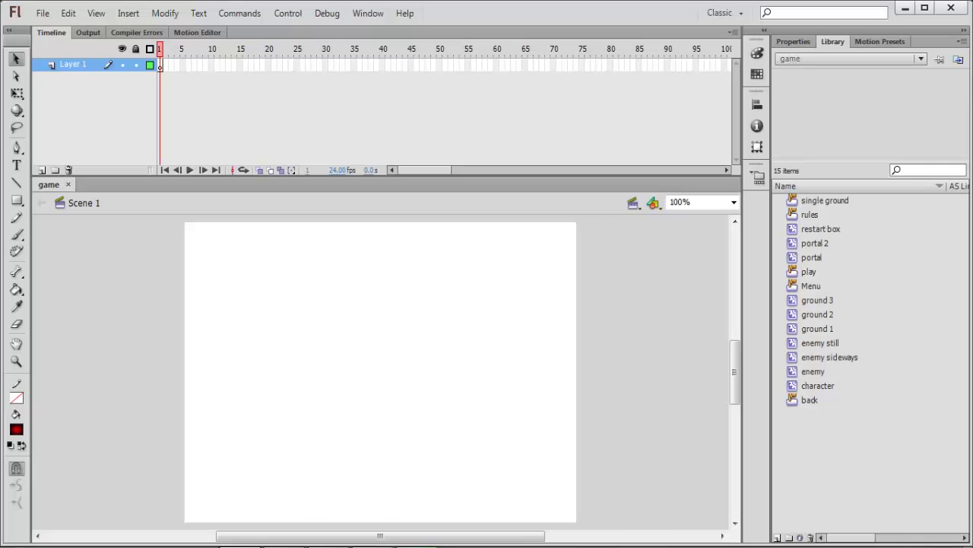
{"action": "right_click", "coordinate": [344, 537]}
{"action": "left_click", "coordinate": [341, 519]}
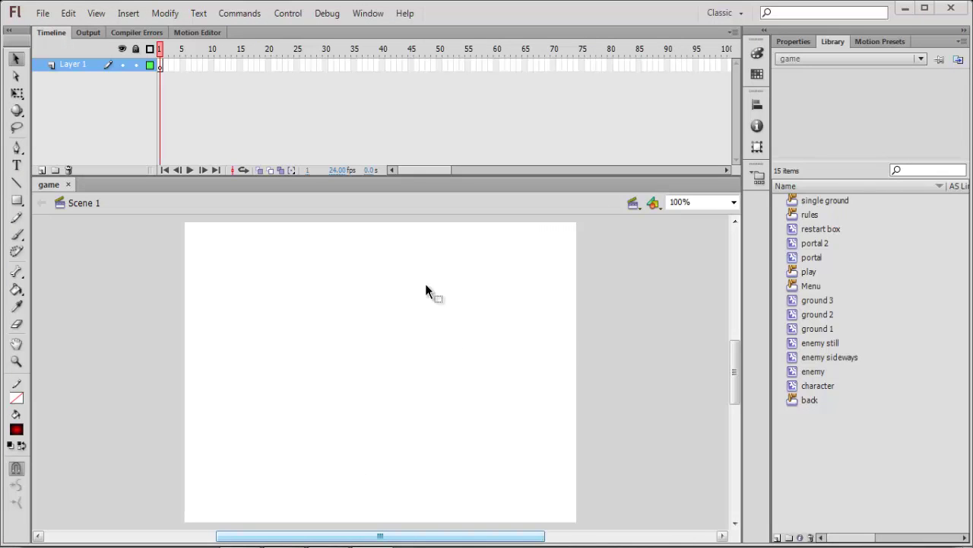
- Drag the play and rules symbols onto the stage, with Rules placed below Play
{"action": "left_click", "coordinate": [838, 199]}
{"action": "right_click", "coordinate": [836, 201]}
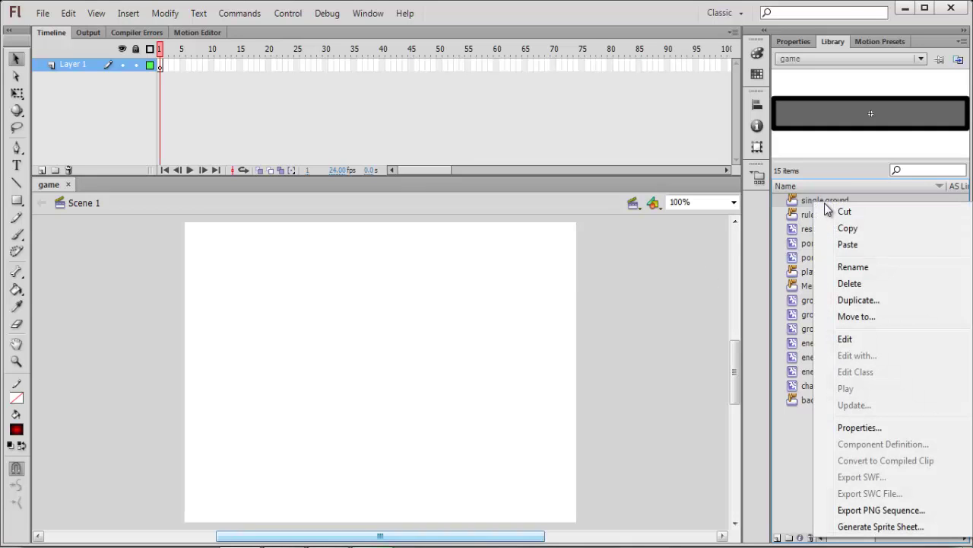
{"action": "left_click", "coordinate": [814, 205]}
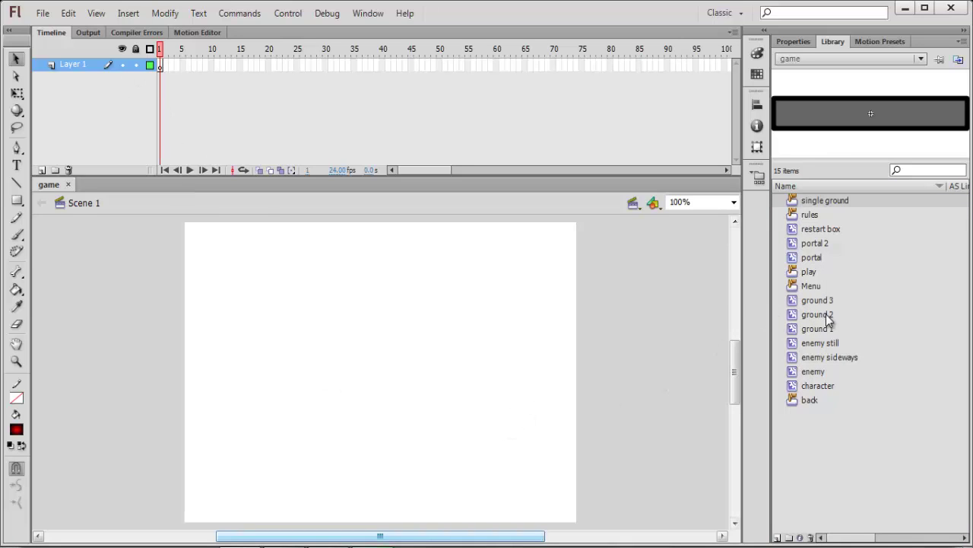
{"action": "left_click", "coordinate": [813, 271]}
{"action": "left_click_drag", "start_coordinate": [892, 113], "coordinate": [373, 279]}
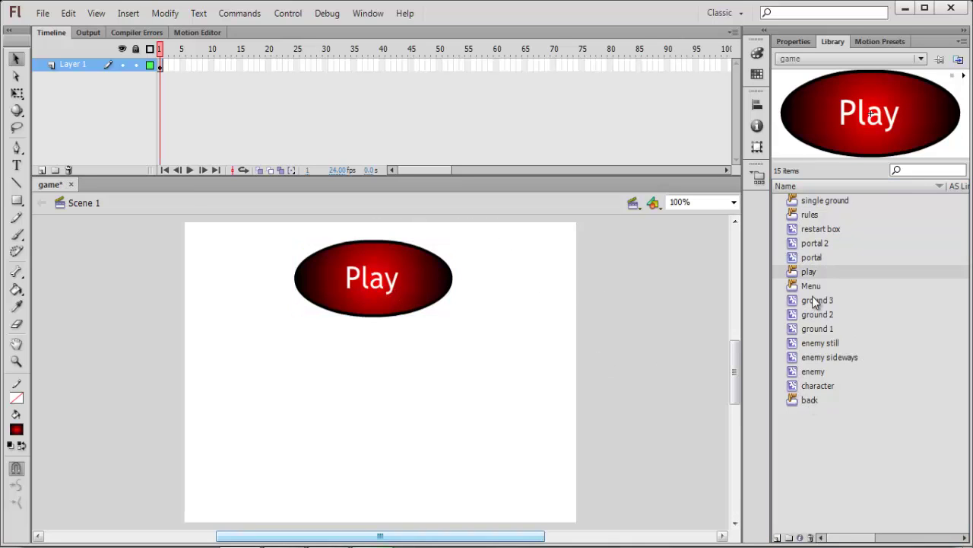
{"action": "left_click", "coordinate": [810, 215]}
{"action": "left_click_drag", "start_coordinate": [852, 132], "coordinate": [369, 398]}
{"action": "left_click", "coordinate": [539, 320]}
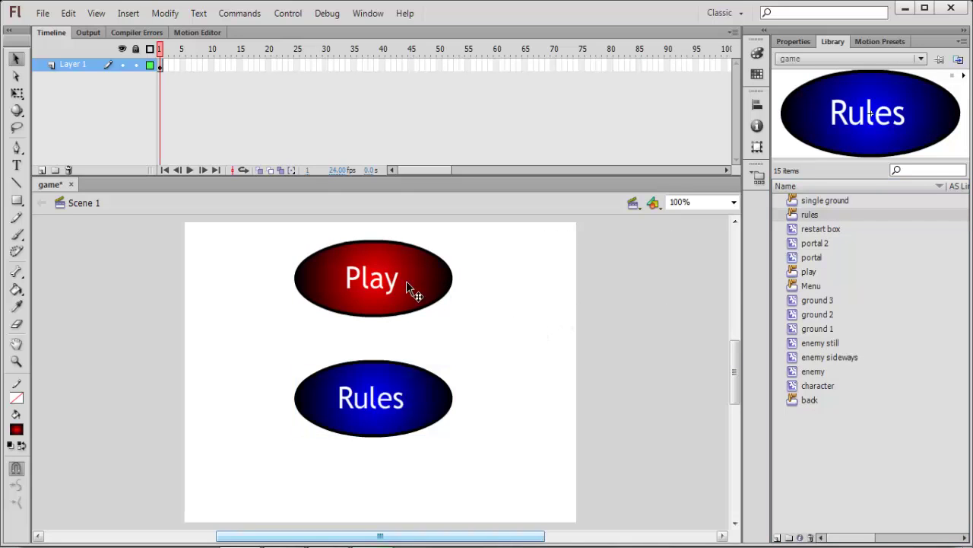
- Choose the Oval tool with a red fill colour
{"action": "left_click", "coordinate": [16, 200]}
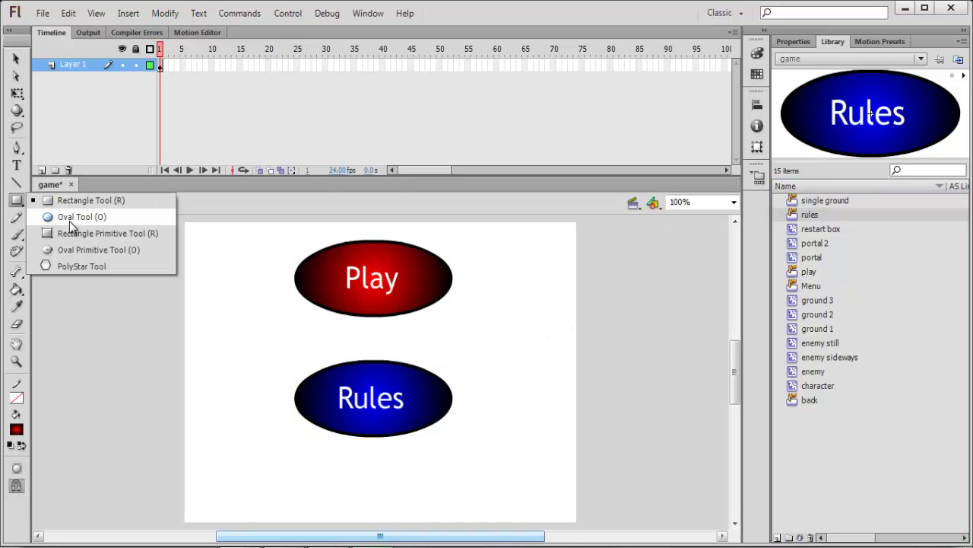
{"action": "left_click", "coordinate": [70, 219]}
{"action": "left_click", "coordinate": [17, 429]}
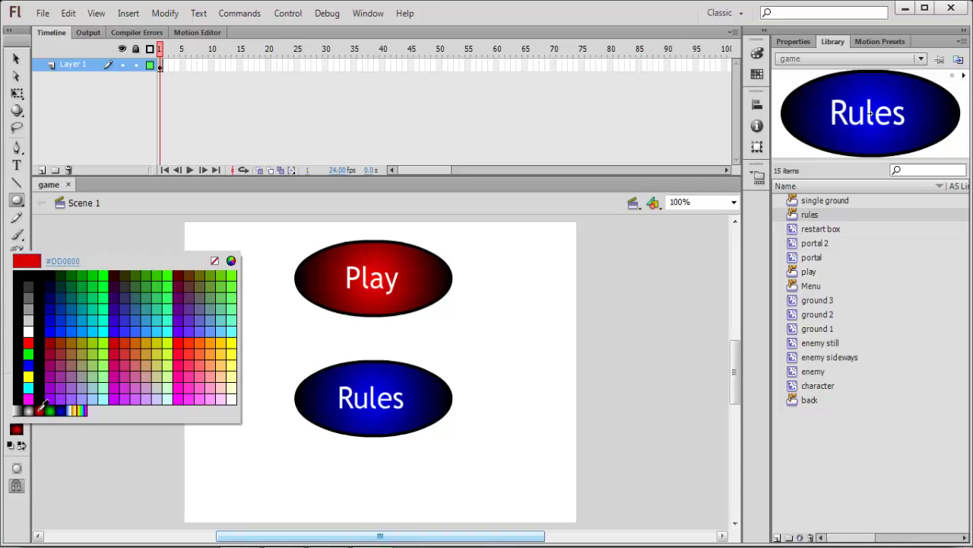
{"action": "left_click", "coordinate": [39, 411]}
- Break the Play button apart into plain shapes with Ctrl+B and select them
{"action": "left_click", "coordinate": [17, 59]}
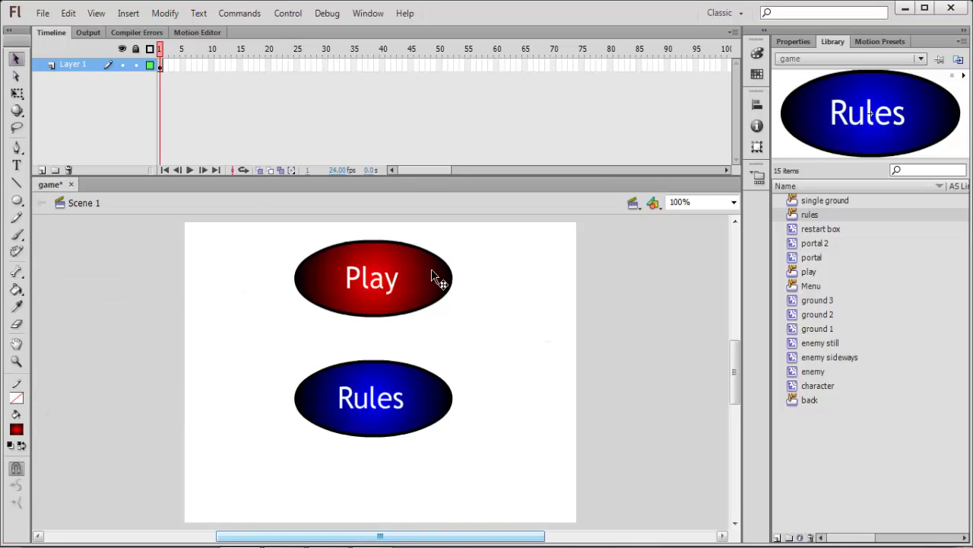
{"action": "left_click", "coordinate": [373, 277]}
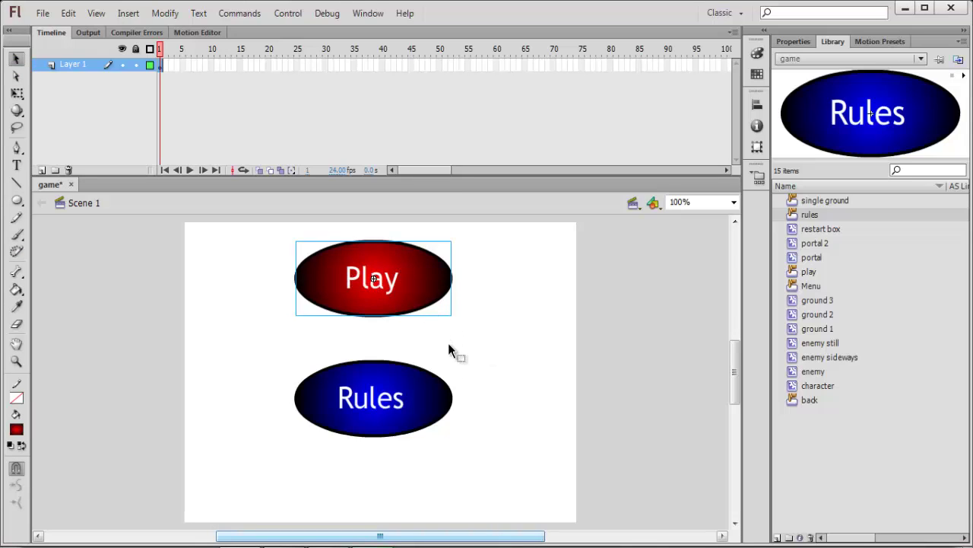
{"action": "key", "text": "ctrl+b"}
{"action": "left_click", "coordinate": [557, 298]}
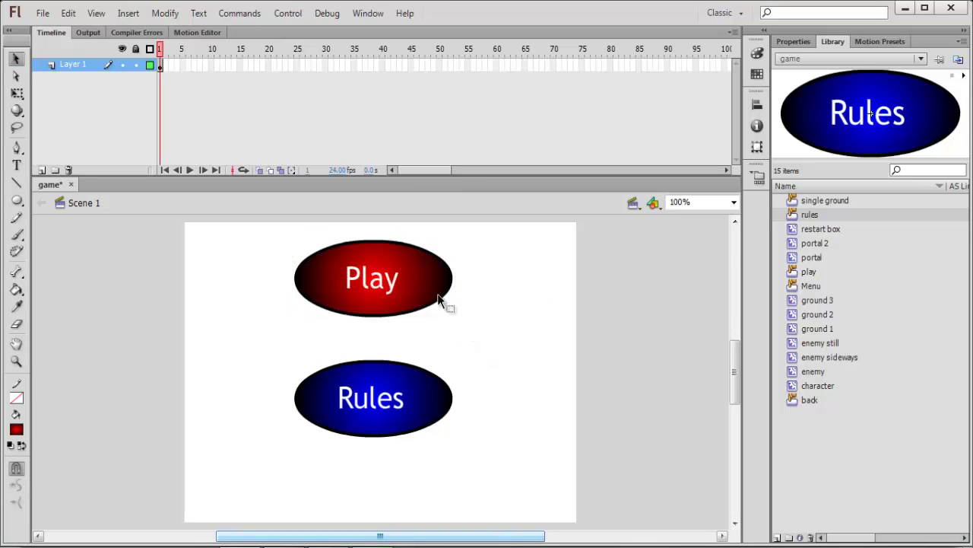
{"action": "mouse_move", "coordinate": [276, 242]}
{"action": "left_mouse_down"}
{"action": "mouse_move", "coordinate": [512, 340]}
{"action": "mouse_move", "coordinate": [260, 237]}
{"action": "left_mouse_up"}
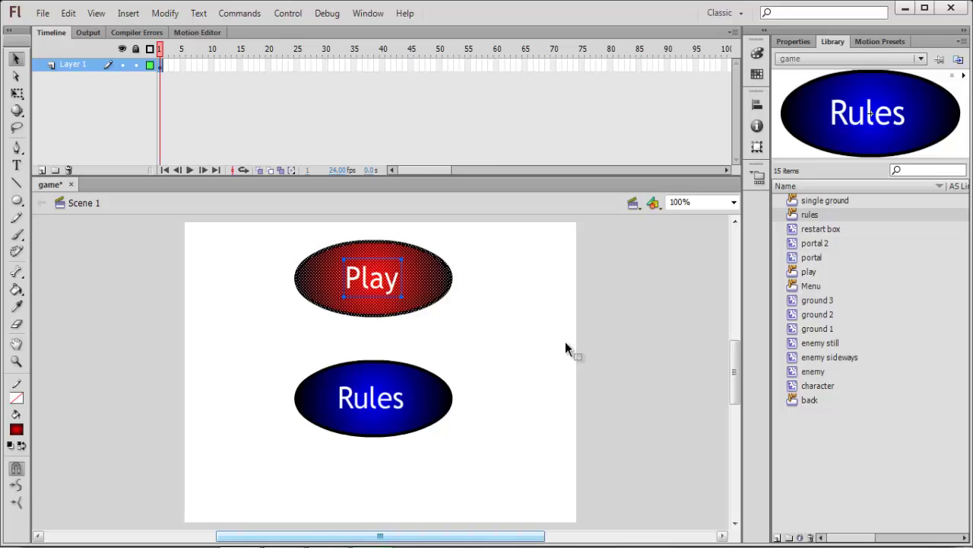
- Convert the broken-apart Play artwork into a new Button symbol with F8
{"action": "key", "text": "F8"}
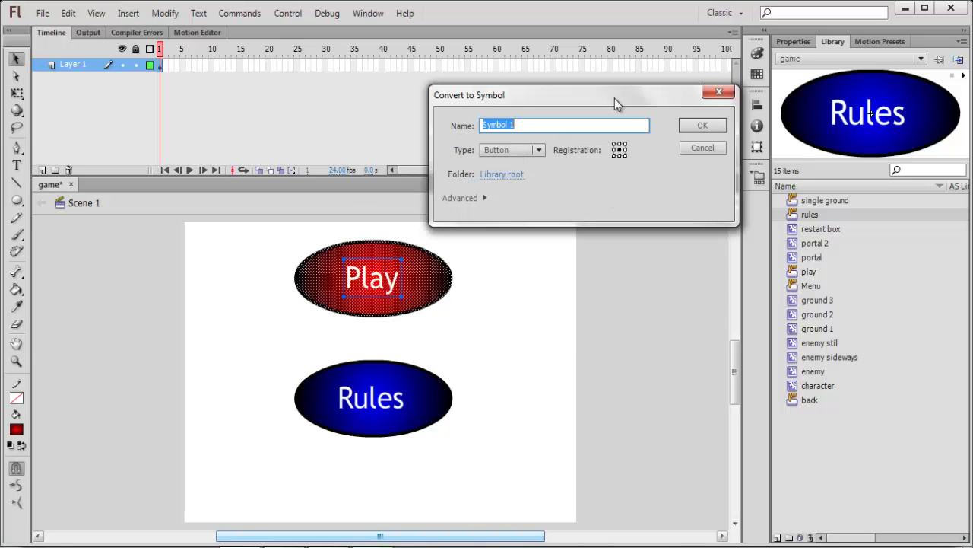
{"action": "left_click", "coordinate": [538, 150]}
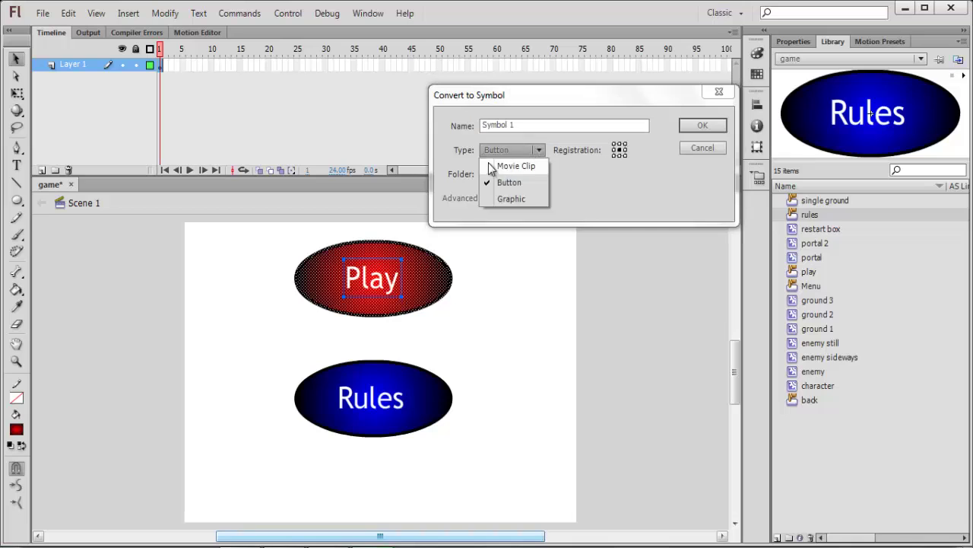
{"action": "left_click", "coordinate": [521, 187]}
{"action": "left_click", "coordinate": [709, 148]}
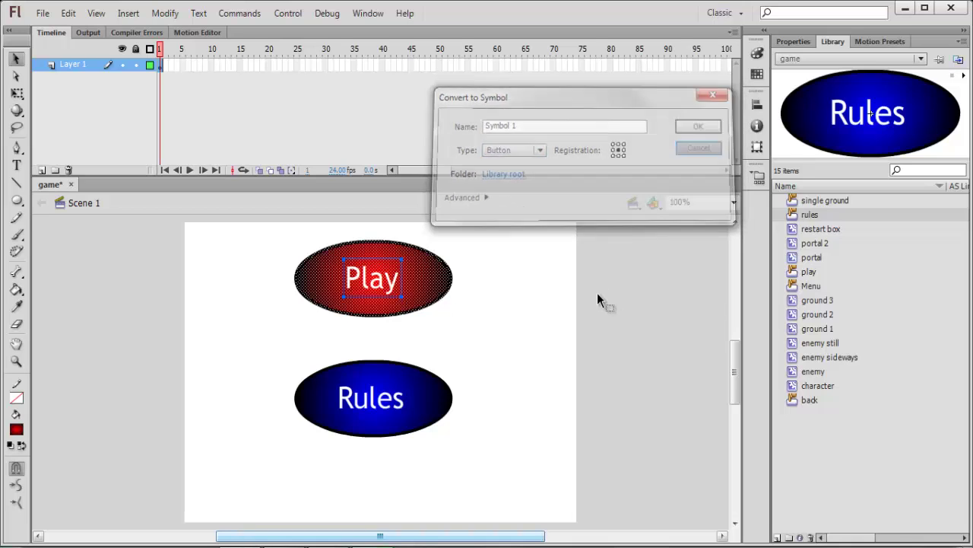
- Move the Play and Rules buttons together slightly lower on the stage
{"action": "left_click", "coordinate": [530, 283]}
{"action": "left_click", "coordinate": [404, 408]}
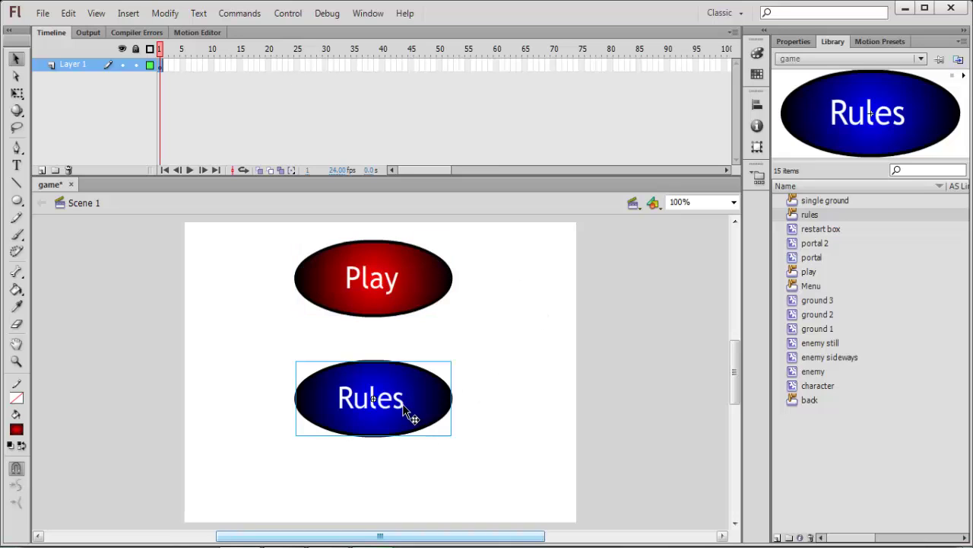
{"action": "left_click", "coordinate": [494, 336]}
{"action": "key", "text": "ctrl+a"}
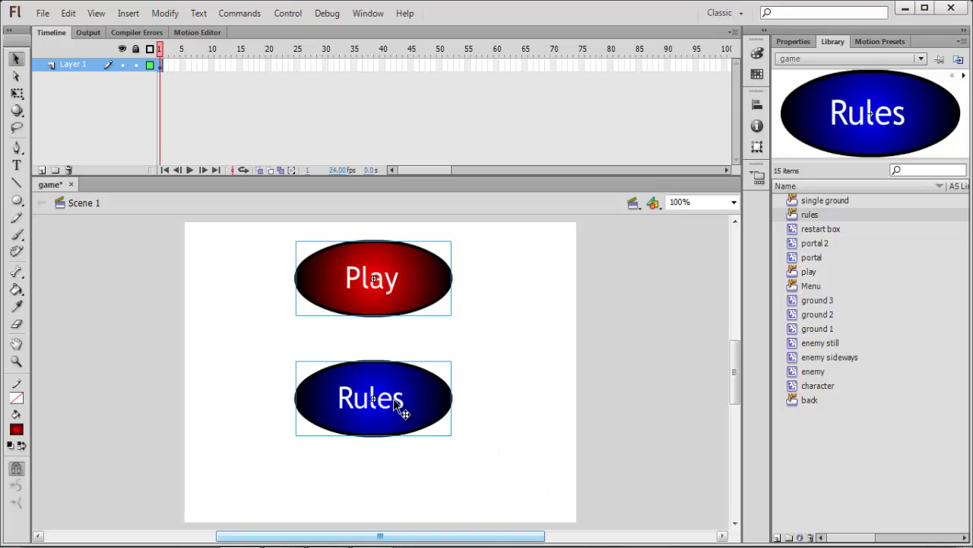
{"action": "left_click_drag", "start_coordinate": [393, 398], "coordinate": [396, 434]}
{"action": "left_click", "coordinate": [506, 355]}
{"action": "left_click_drag", "start_coordinate": [245, 249], "coordinate": [561, 515]}
{"action": "key", "text": "Right"}
{"action": "key", "text": "Right"}
{"action": "key", "text": "Right"}
{"action": "key", "text": "Up"}
{"action": "key", "text": "Up"}
{"action": "key", "text": "Up"}
{"action": "left_click", "coordinate": [506, 369]}
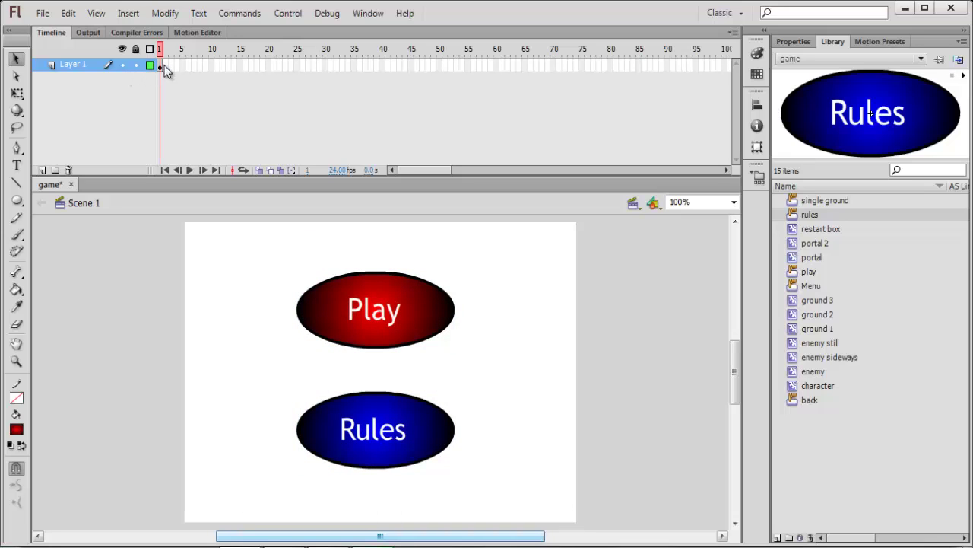
- Insert keyframes at frames 2 and 3 on Layer 1
{"action": "right_click", "coordinate": [164, 65]}
{"action": "left_click", "coordinate": [221, 169]}
{"action": "right_click", "coordinate": [172, 64]}
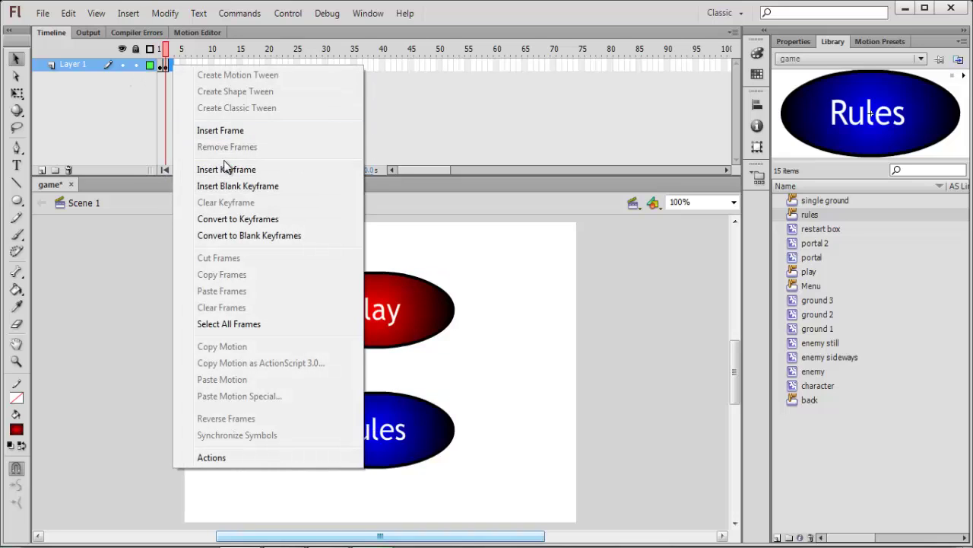
{"action": "left_click", "coordinate": [222, 168]}
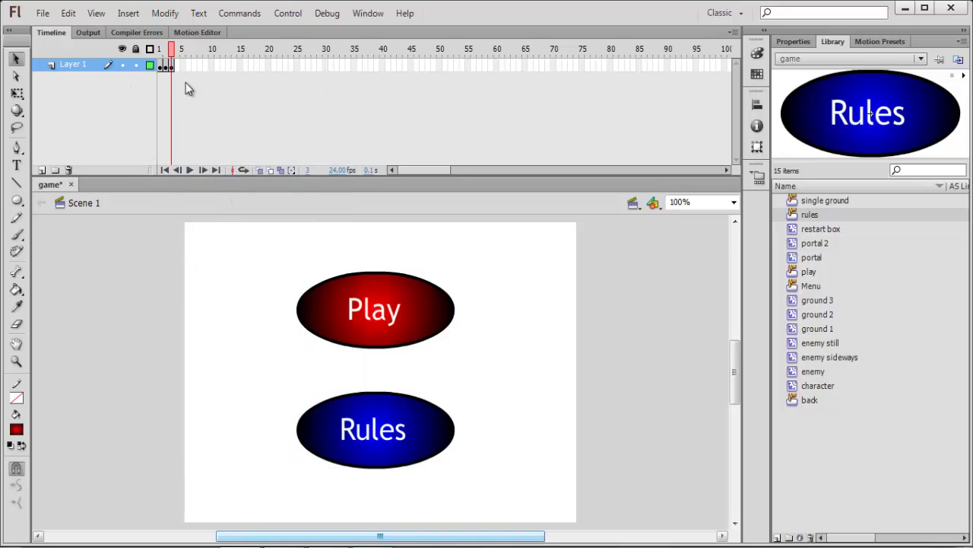
- Delete both buttons from frames 2 and 3, leaving those stages empty
{"action": "left_click", "coordinate": [165, 65]}
{"action": "left_click_drag", "start_coordinate": [251, 267], "coordinate": [550, 504]}
{"action": "key", "text": "Delete"}
{"action": "left_click", "coordinate": [171, 66]}
{"action": "left_click_drag", "start_coordinate": [255, 260], "coordinate": [518, 498]}
{"action": "key", "text": "Delete"}
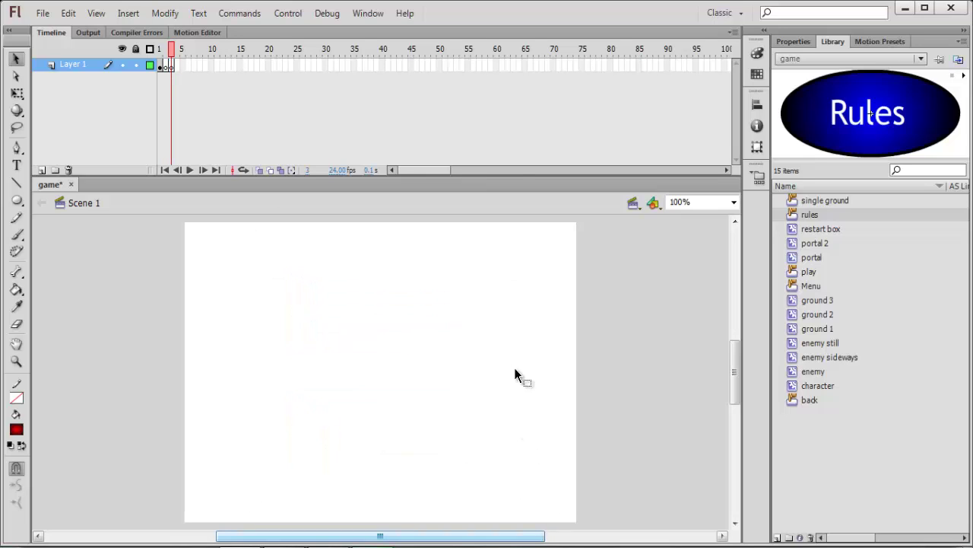
- On frame 2, drag the back symbol from the Library to the top of the stage
{"action": "left_click", "coordinate": [165, 64]}
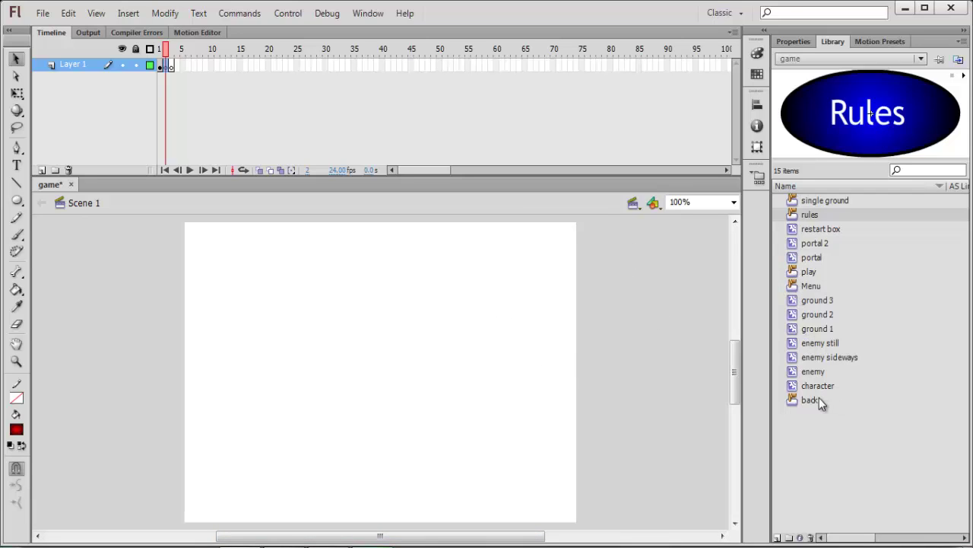
{"action": "left_click_drag", "start_coordinate": [819, 402], "coordinate": [375, 263]}
{"action": "left_click", "coordinate": [411, 411]}
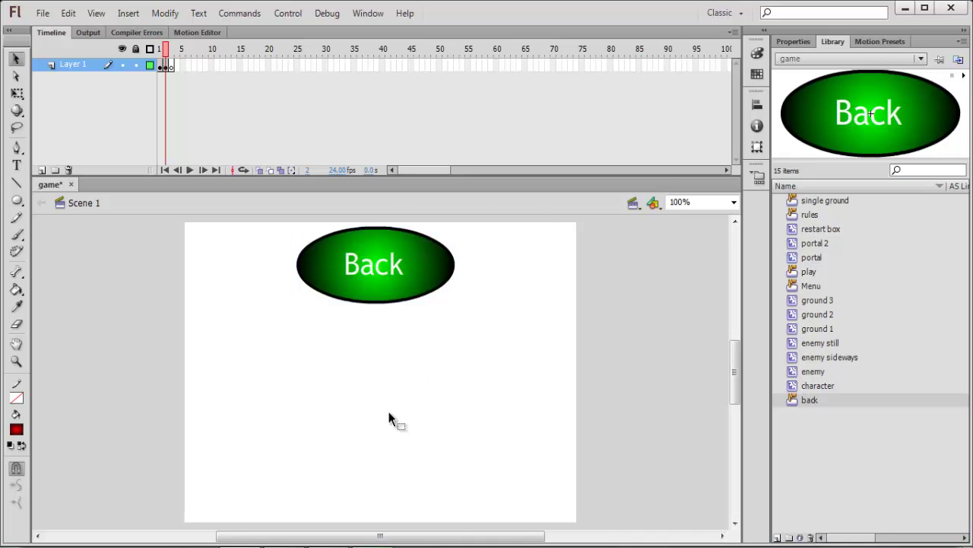
- Give the Rules button the script on(release){ gotoAndStop(2); } and check its syntax
{"action": "left_click", "coordinate": [161, 64]}
{"action": "right_click", "coordinate": [342, 308]}
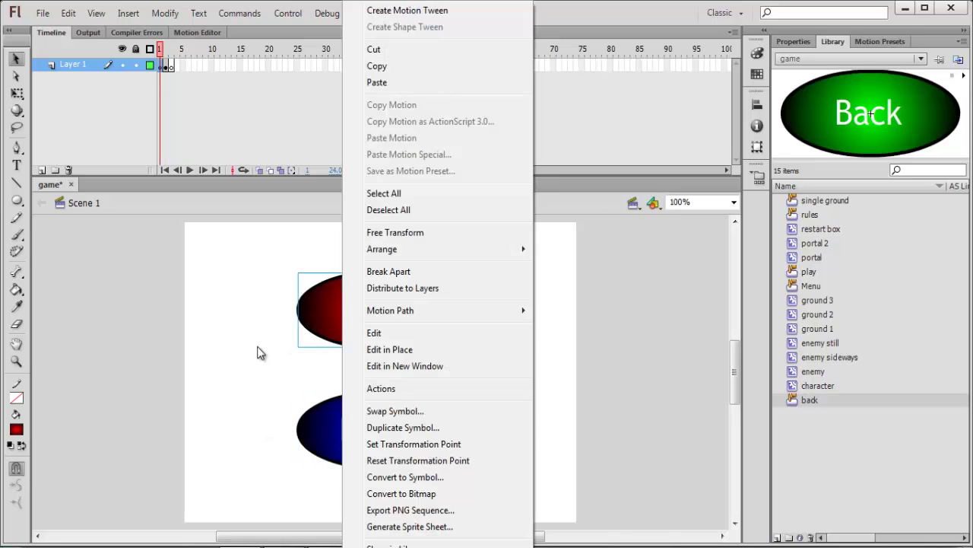
{"action": "left_click", "coordinate": [258, 353]}
{"action": "right_click", "coordinate": [371, 396]}
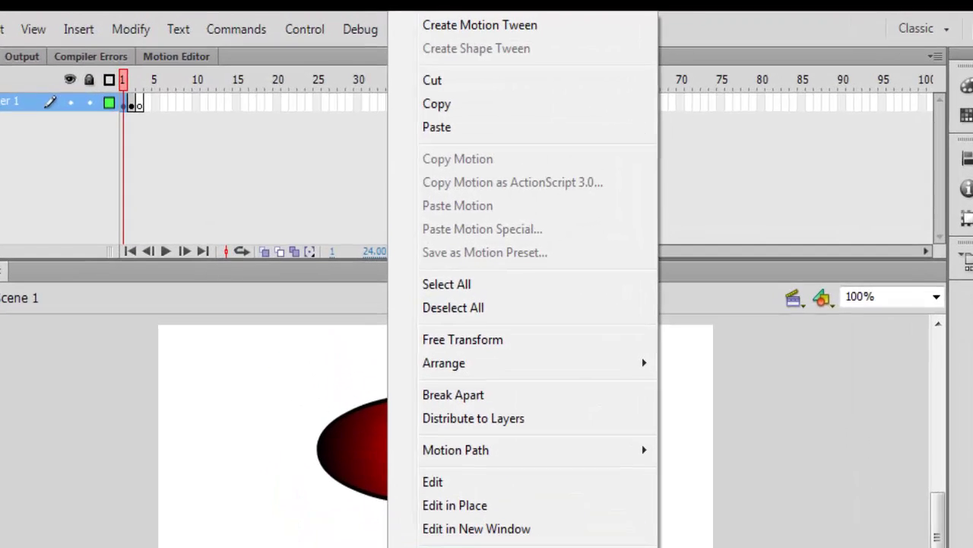
{"action": "left_click", "coordinate": [410, 388]}
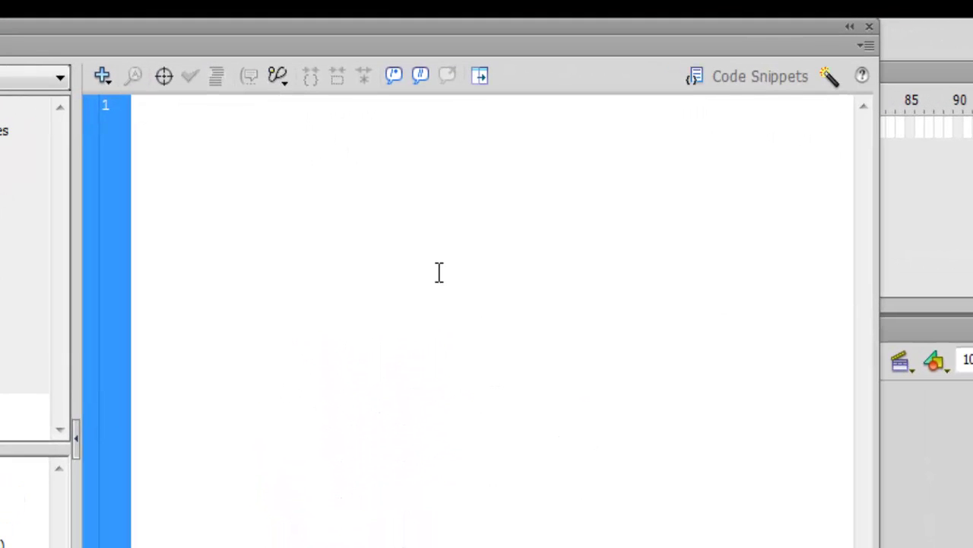
{"action": "type", "text": "on(rel"}
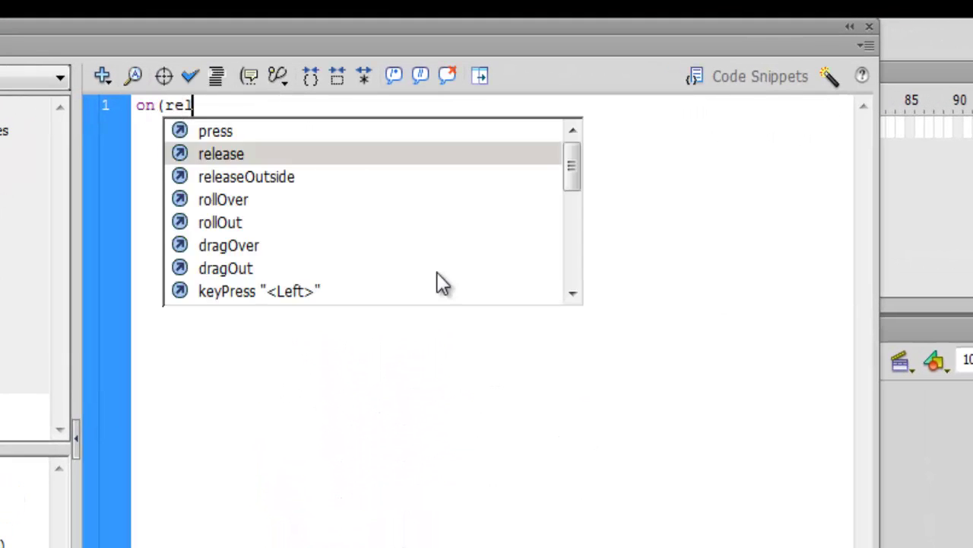
{"action": "type", "text": "ease)"}
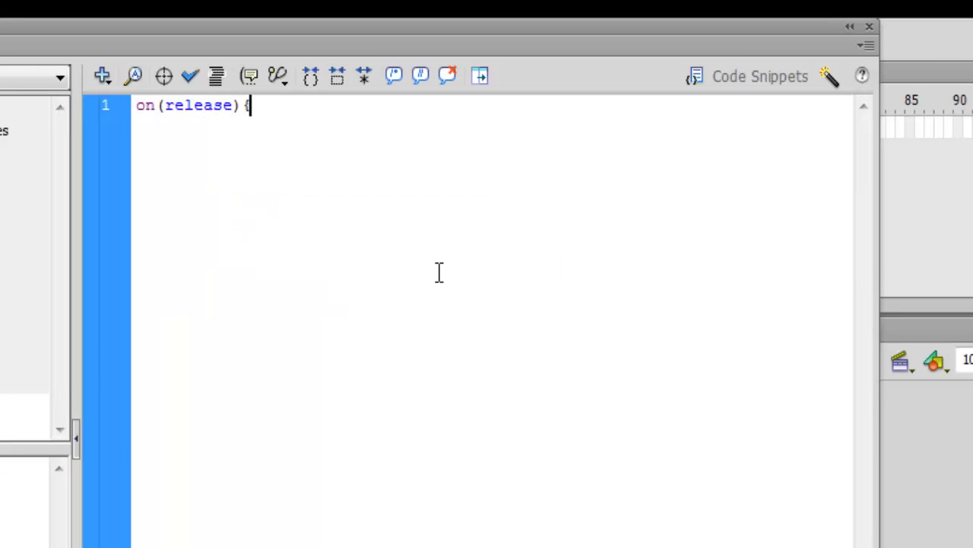
{"action": "type", "text": "{"}
{"action": "key", "text": "Return"}
{"action": "type", "text": "gotoAndStop(3)"}
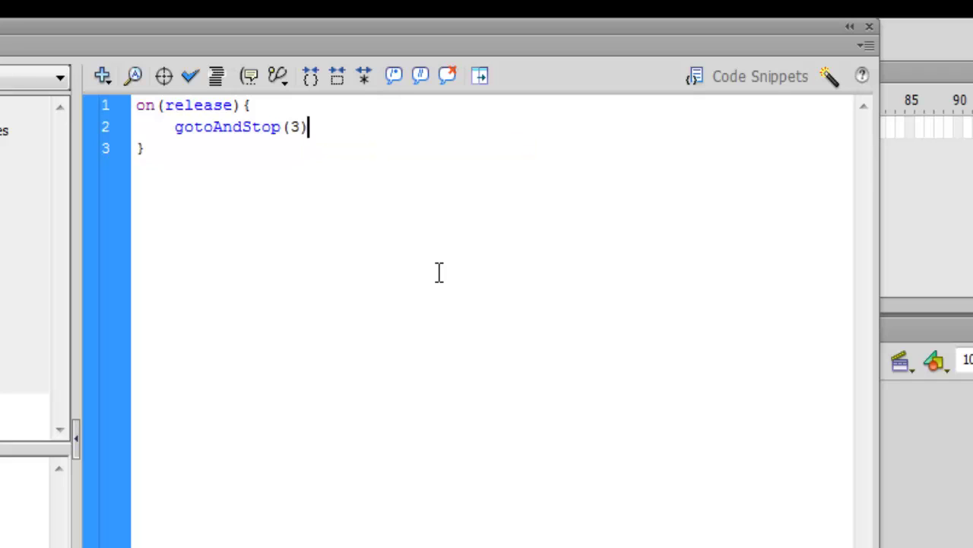
{"action": "key", "text": "BackSpace"}
{"action": "key", "text": "BackSpace"}
{"action": "type", "text": "2);"}
{"action": "left_click", "coordinate": [190, 75]}
{"action": "left_click", "coordinate": [869, 26]}
- Copy the Rules script onto the Play button, changing the target frame to 3
{"action": "left_click", "coordinate": [51, 32]}
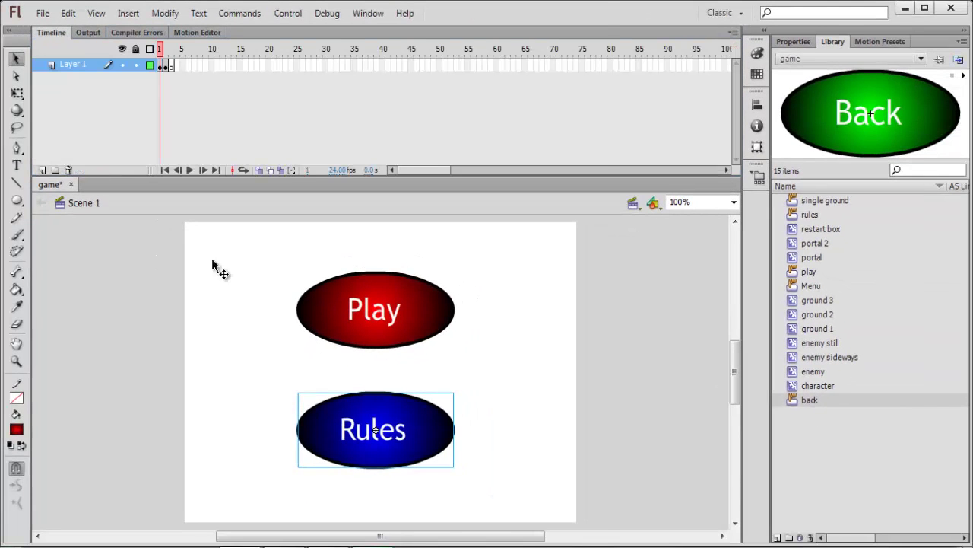
{"action": "right_click", "coordinate": [413, 285]}
{"action": "left_click", "coordinate": [343, 430]}
{"action": "right_click", "coordinate": [343, 430]}
{"action": "left_click", "coordinate": [396, 538]}
{"action": "key", "text": "ctrl+a"}
{"action": "key", "text": "ctrl+c"}
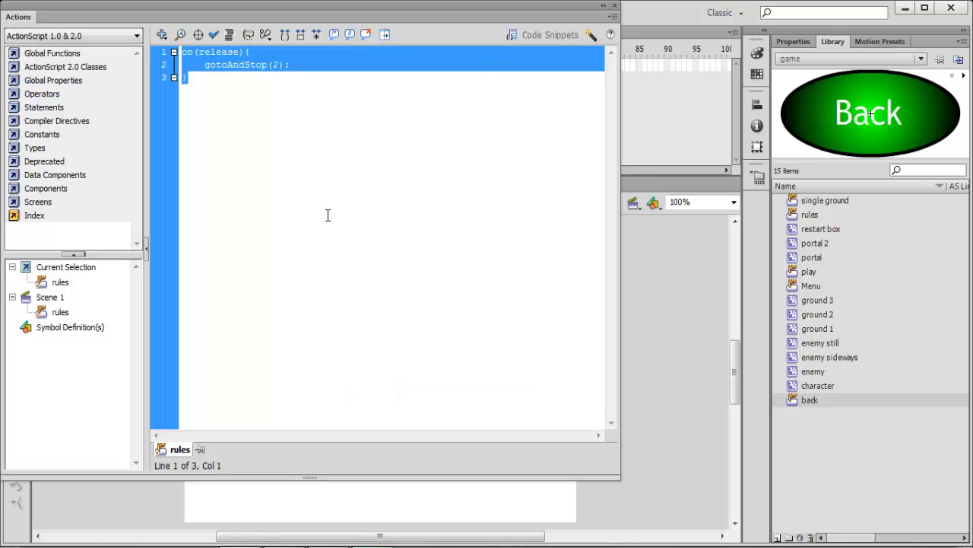
{"action": "left_click", "coordinate": [614, 6]}
{"action": "right_click", "coordinate": [388, 323]}
{"action": "left_click", "coordinate": [418, 389]}
{"action": "key", "text": "ctrl+v"}
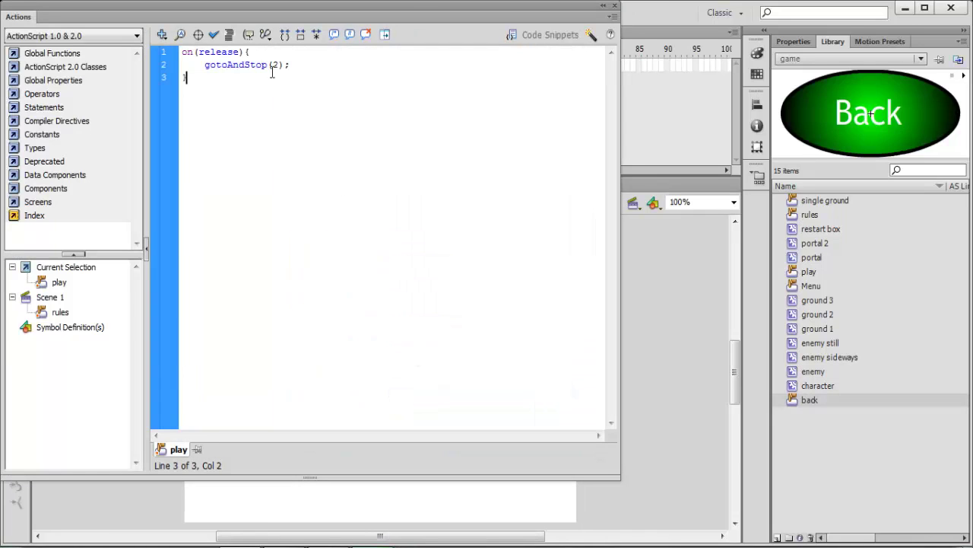
{"action": "left_click", "coordinate": [271, 66]}
{"action": "key", "text": "Delete"}
{"action": "type", "text": "3"}
{"action": "left_click", "coordinate": [615, 6]}
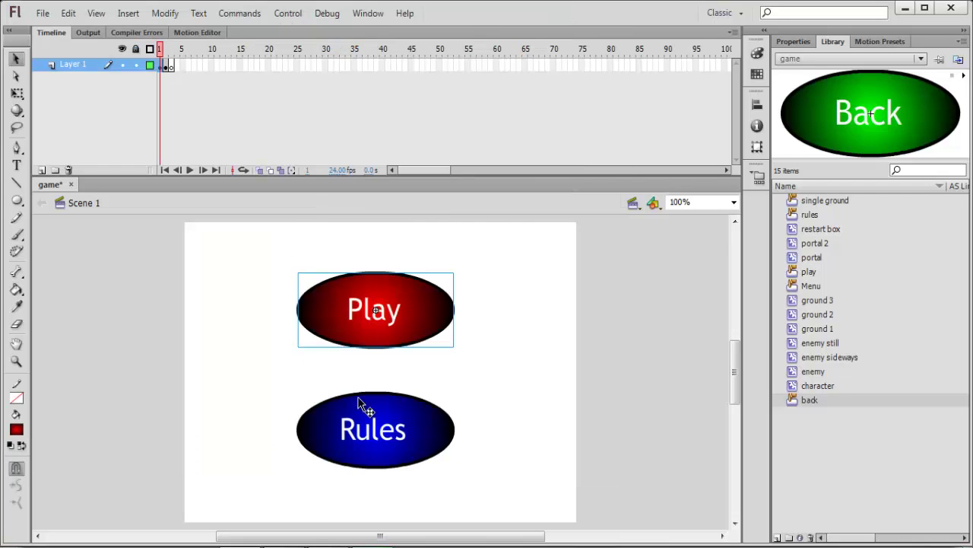
- Paste the release script onto frame 2's Back button with target frame 1
{"action": "left_click", "coordinate": [165, 66]}
{"action": "right_click", "coordinate": [455, 297]}
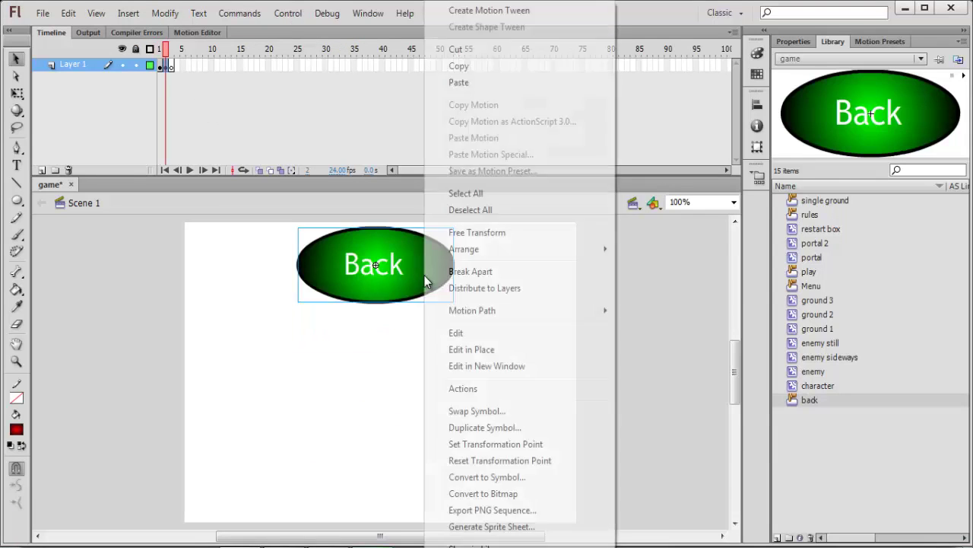
{"action": "left_click", "coordinate": [473, 389]}
{"action": "key", "text": "ctrl+v"}
{"action": "left_click", "coordinate": [272, 64]}
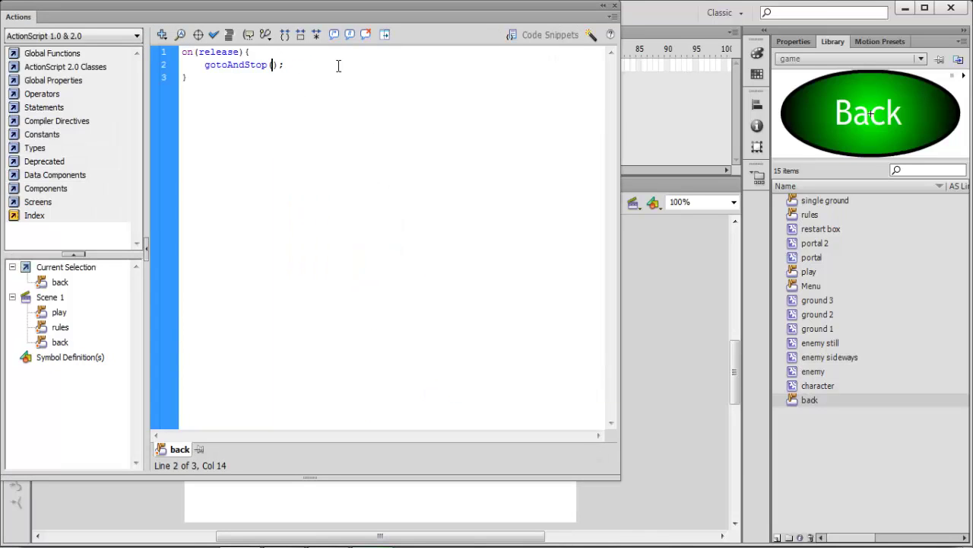
{"action": "type", "text": "1"}
{"action": "left_click", "coordinate": [614, 6]}
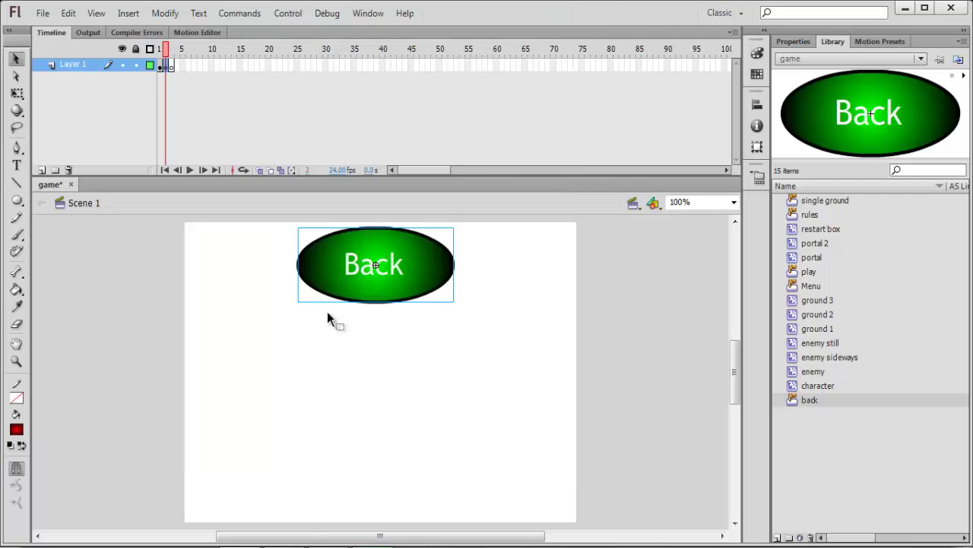
{"action": "left_click", "coordinate": [295, 335]}
- Insert a new layer above Layer 1 and name it 'stop'
{"action": "left_click", "coordinate": [159, 66]}
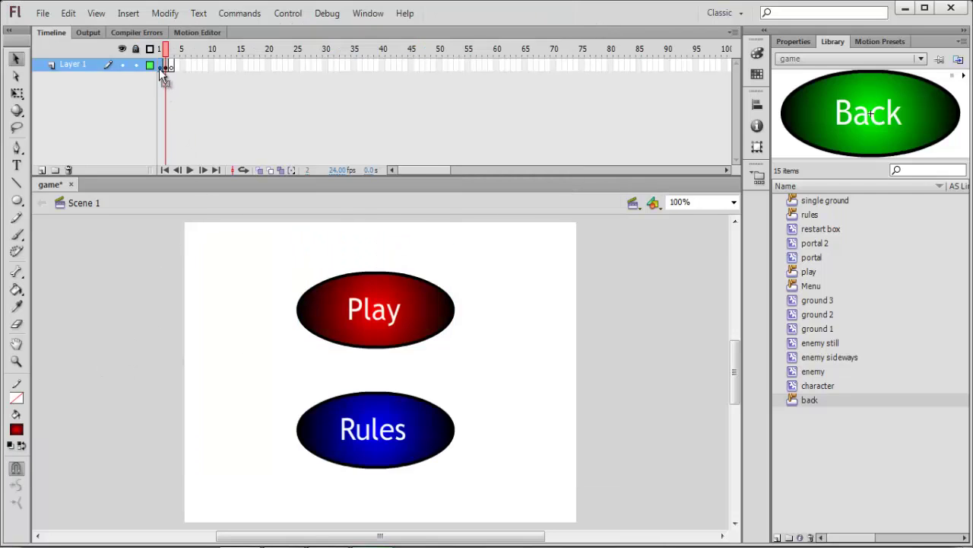
{"action": "left_click", "coordinate": [259, 369]}
{"action": "right_click", "coordinate": [70, 66]}
{"action": "left_click", "coordinate": [124, 131]}
{"action": "double_click", "coordinate": [83, 66]}
{"action": "type", "text": "stop"}
{"action": "key", "text": "Return"}
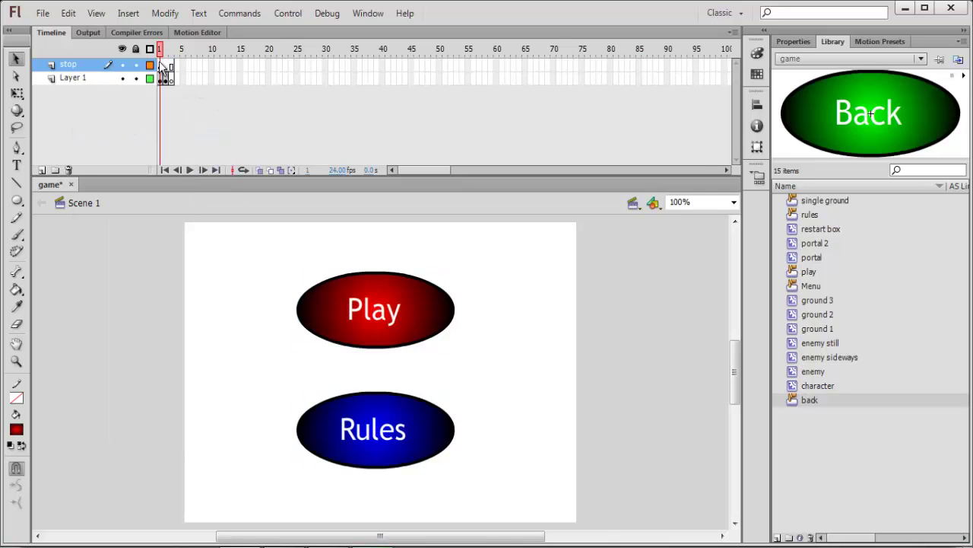
- Add the action stop(); to the stop layer's first frame
{"action": "right_click", "coordinate": [161, 67]}
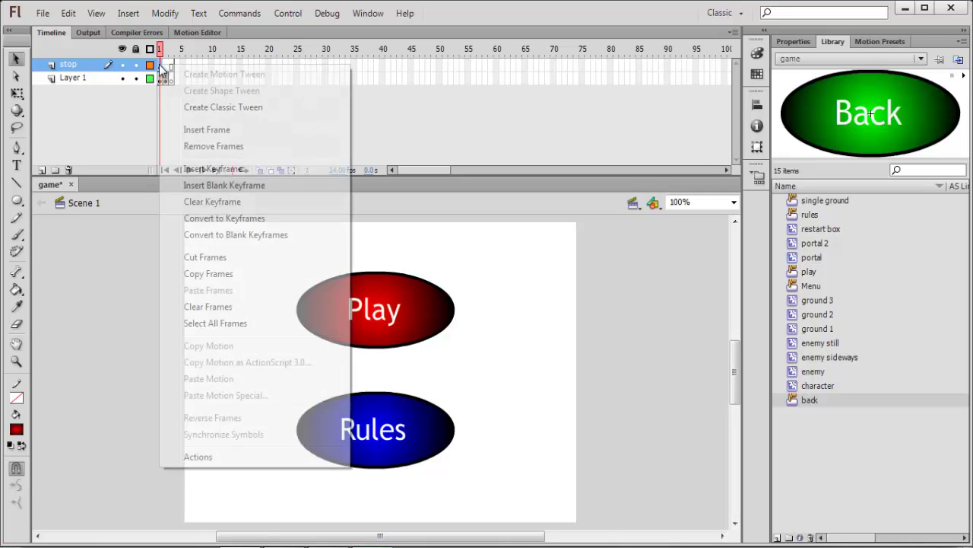
{"action": "left_click", "coordinate": [199, 457]}
{"action": "type", "text": "stop();"}
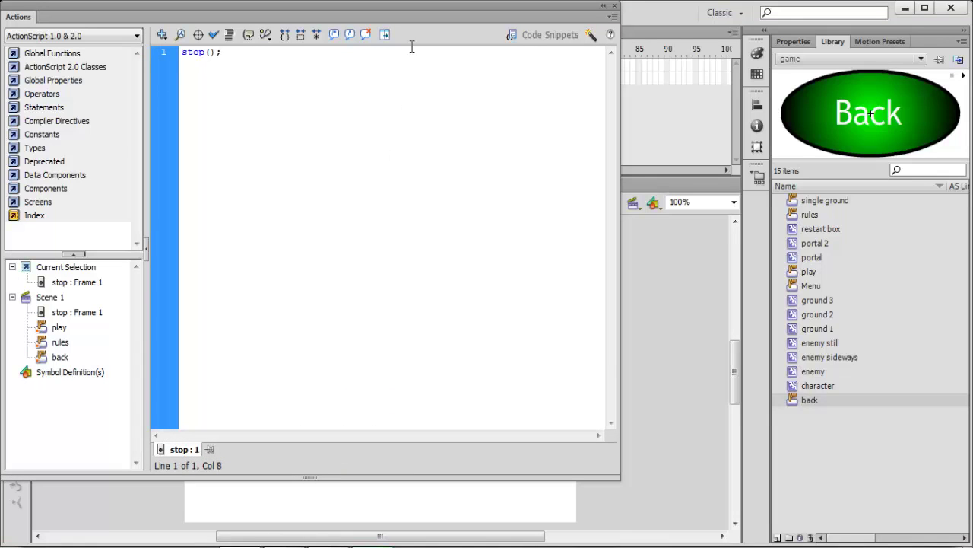
{"action": "left_click", "coordinate": [615, 6]}
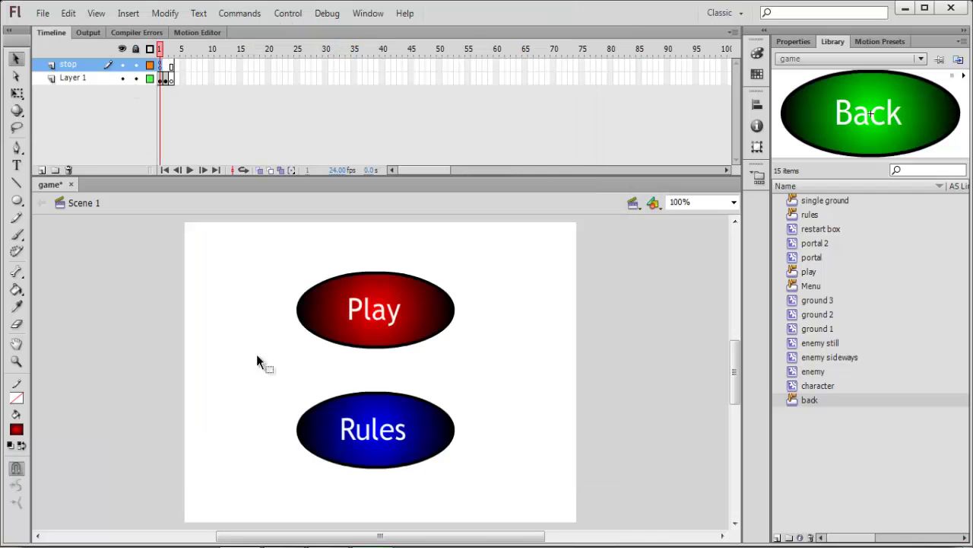
{"action": "key", "text": "ctrl+Return"}
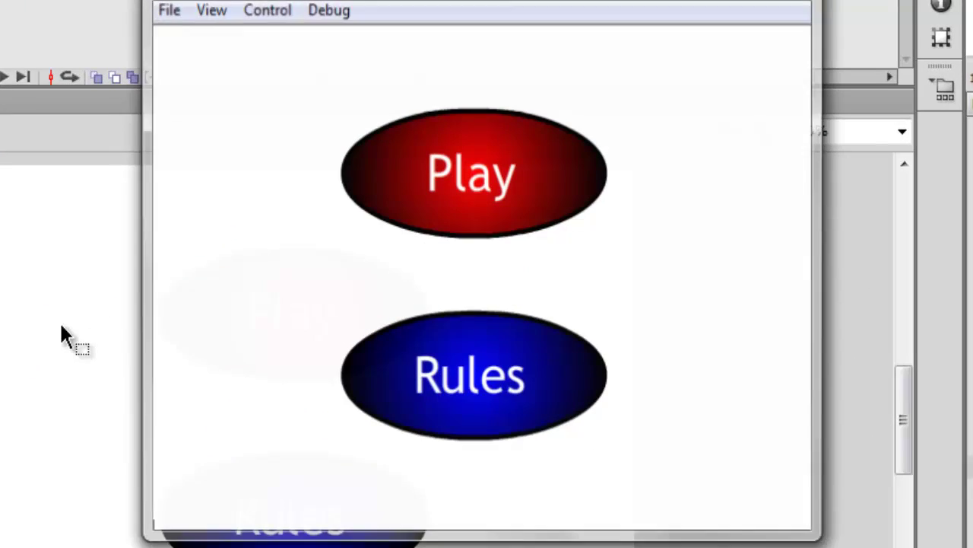
{"action": "left_click", "coordinate": [503, 361]}
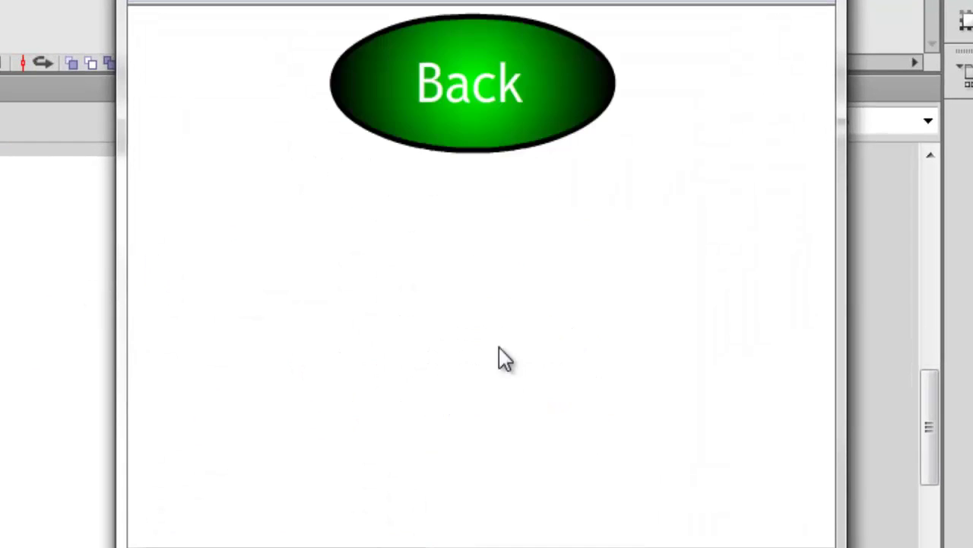
{"action": "left_click", "coordinate": [493, 108]}
{"action": "left_click", "coordinate": [450, 187]}
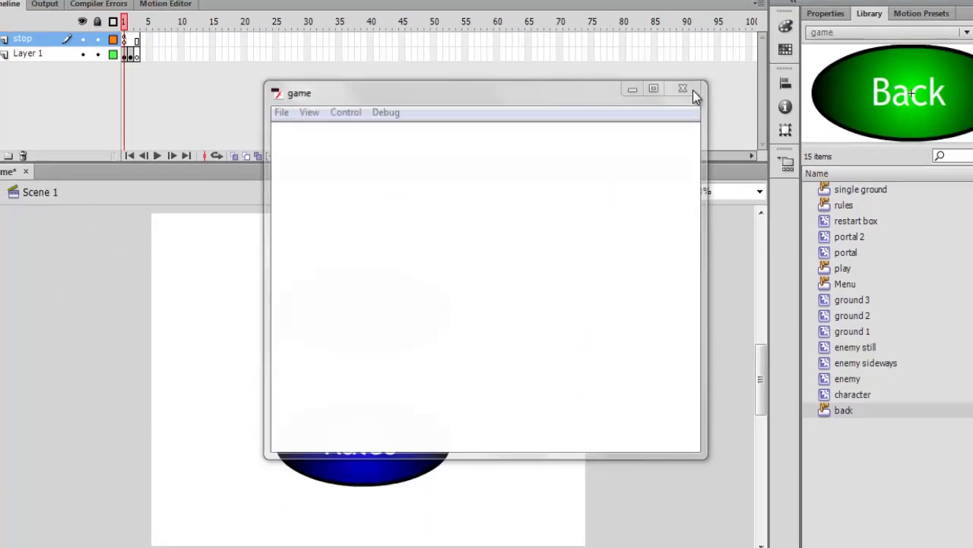
{"action": "left_click", "coordinate": [684, 90]}
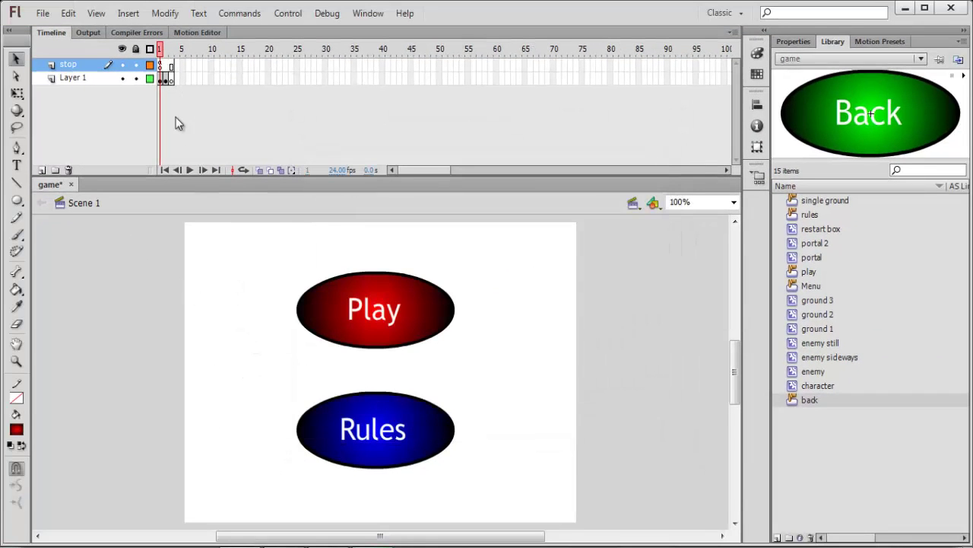
- On frame 3, drag the character symbol onto the stage's top-left corner
{"action": "left_click", "coordinate": [172, 78]}
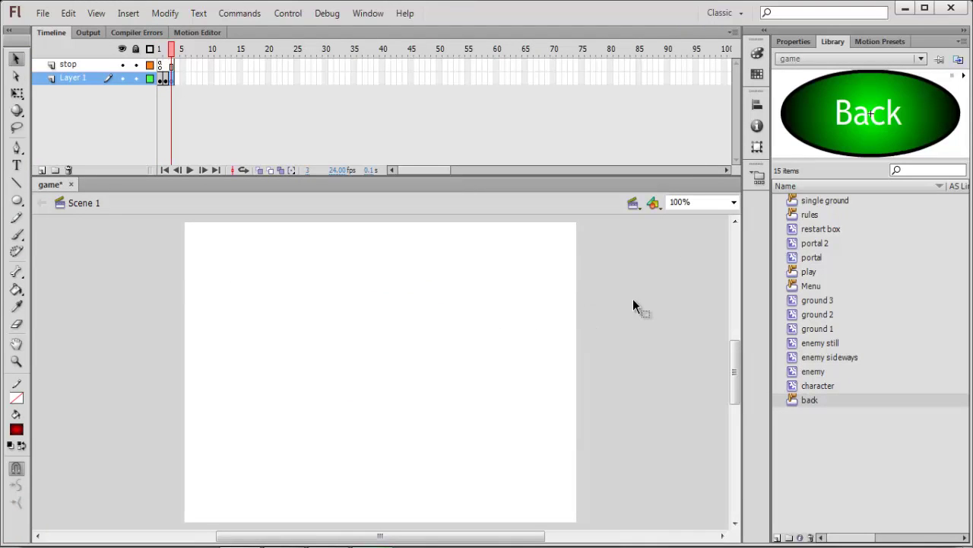
{"action": "left_click", "coordinate": [830, 388]}
{"action": "left_click_drag", "start_coordinate": [872, 115], "coordinate": [228, 267]}
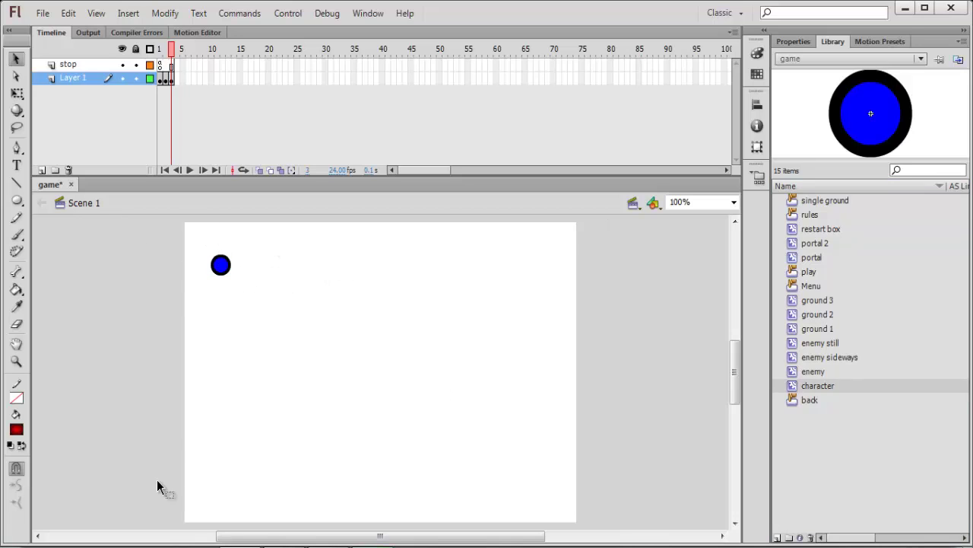
- Break the character instance apart, then undo so the ball stays a symbol instance
{"action": "left_click", "coordinate": [220, 268]}
{"action": "left_click", "coordinate": [802, 42]}
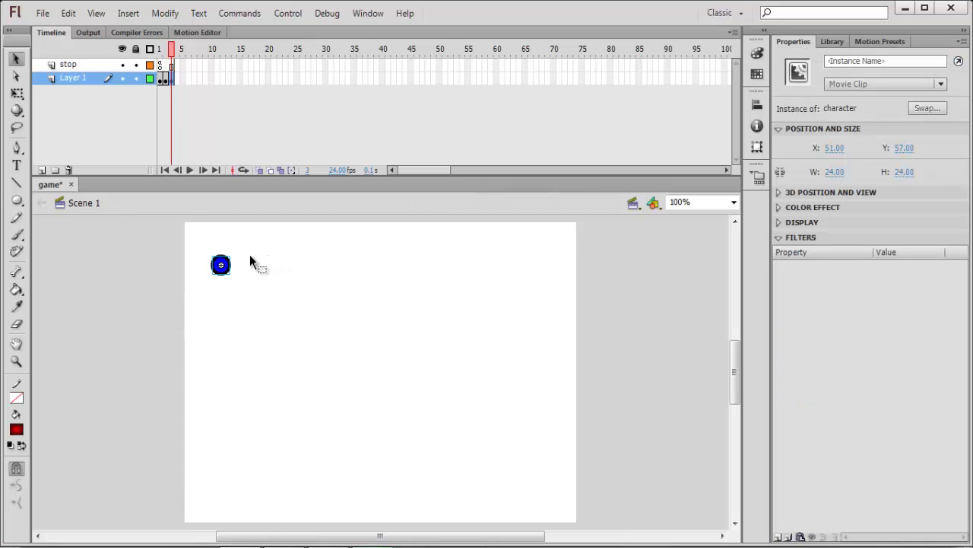
{"action": "key", "text": "ctrl+b"}
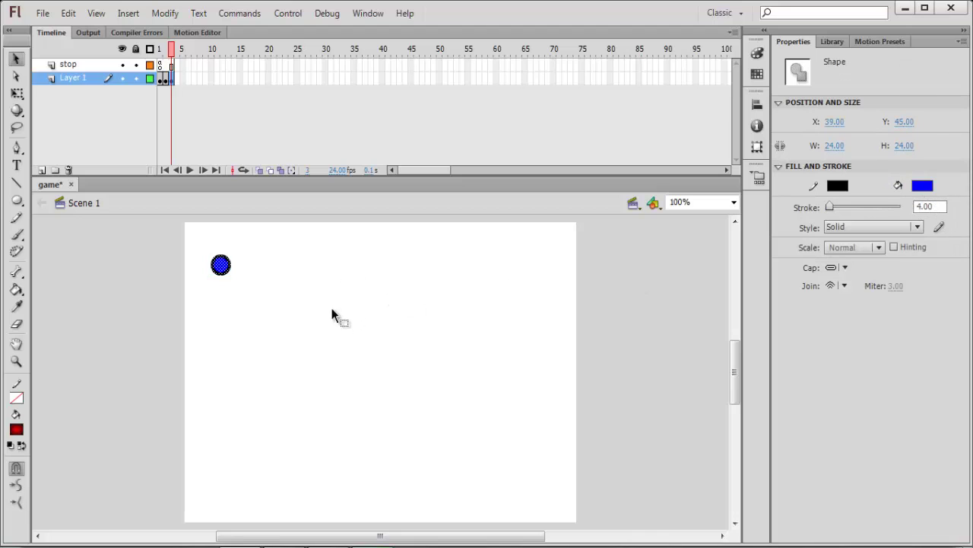
{"action": "key", "text": "ctrl+z"}
{"action": "left_click", "coordinate": [289, 291]}
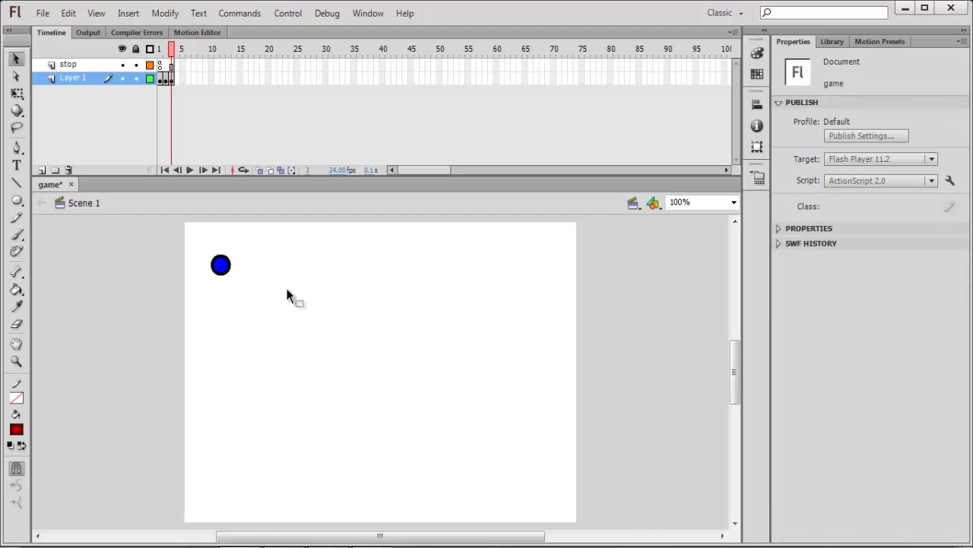
{"action": "left_click", "coordinate": [222, 271]}
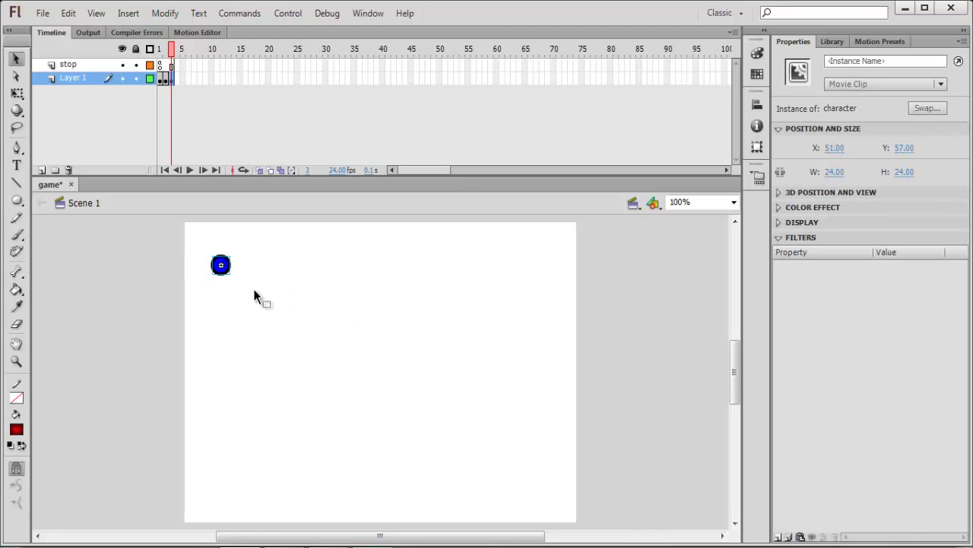
{"action": "left_click", "coordinate": [494, 292]}
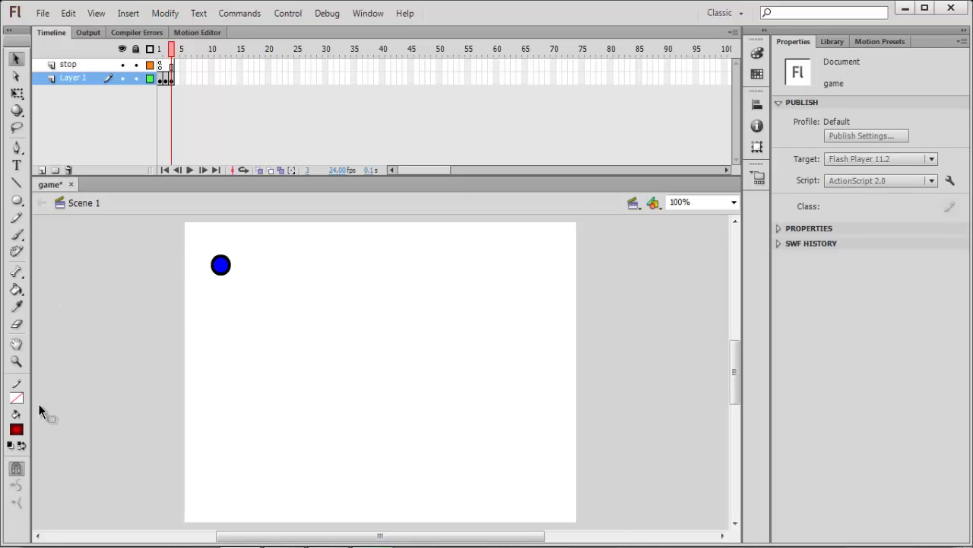
{"action": "left_click", "coordinate": [832, 41]}
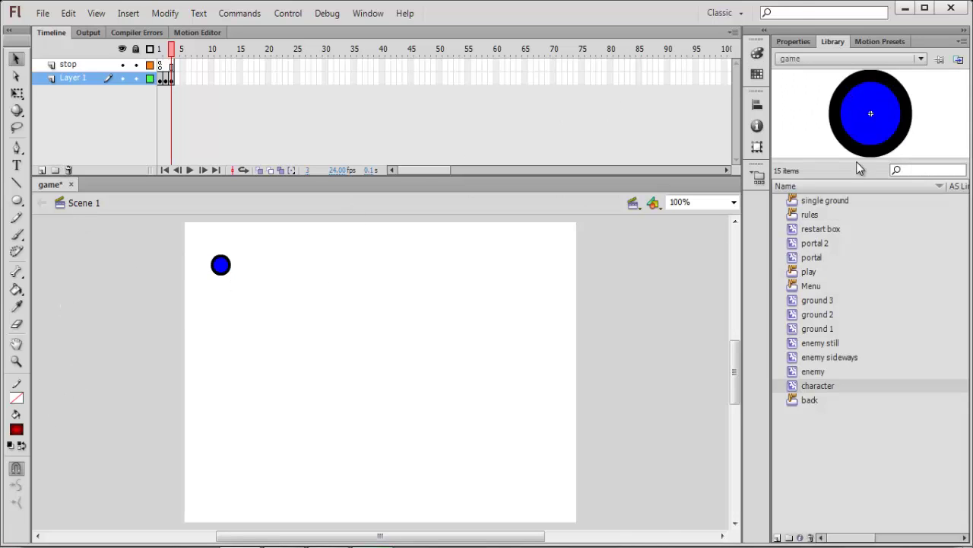
- Drag the ground 1 platforms across the middle of the stage, keeping them an instance
{"action": "left_click", "coordinate": [824, 329]}
{"action": "left_click_drag", "start_coordinate": [906, 114], "coordinate": [378, 362]}
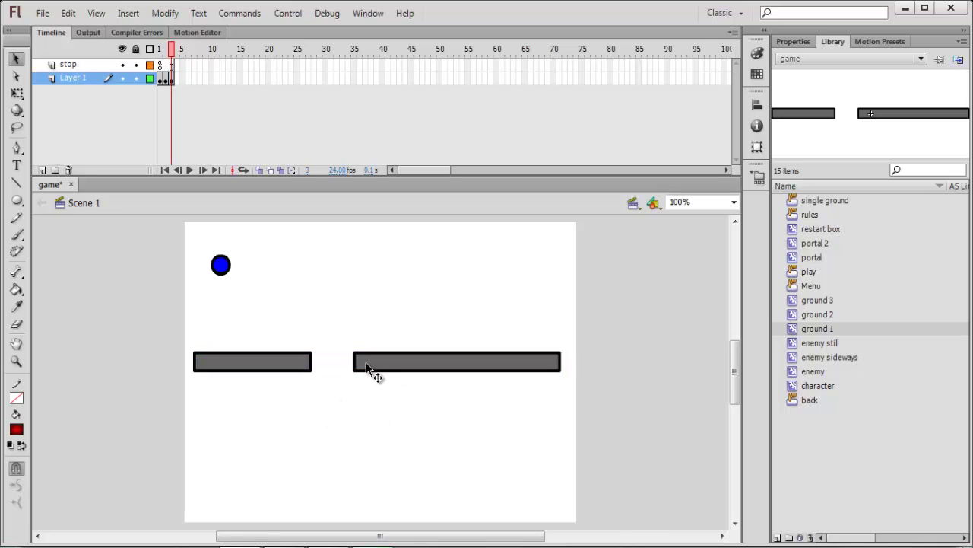
{"action": "left_click", "coordinate": [791, 41]}
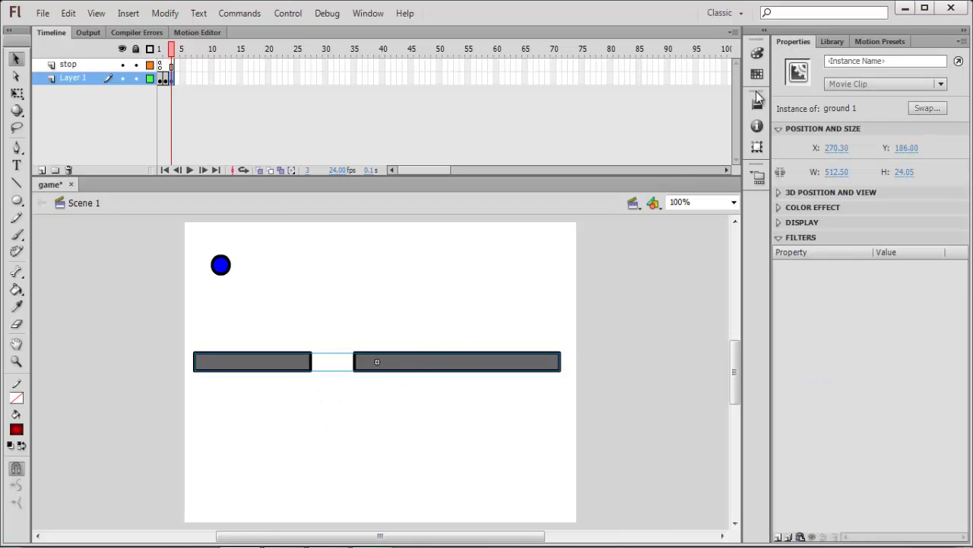
{"action": "key", "text": "ctrl+b"}
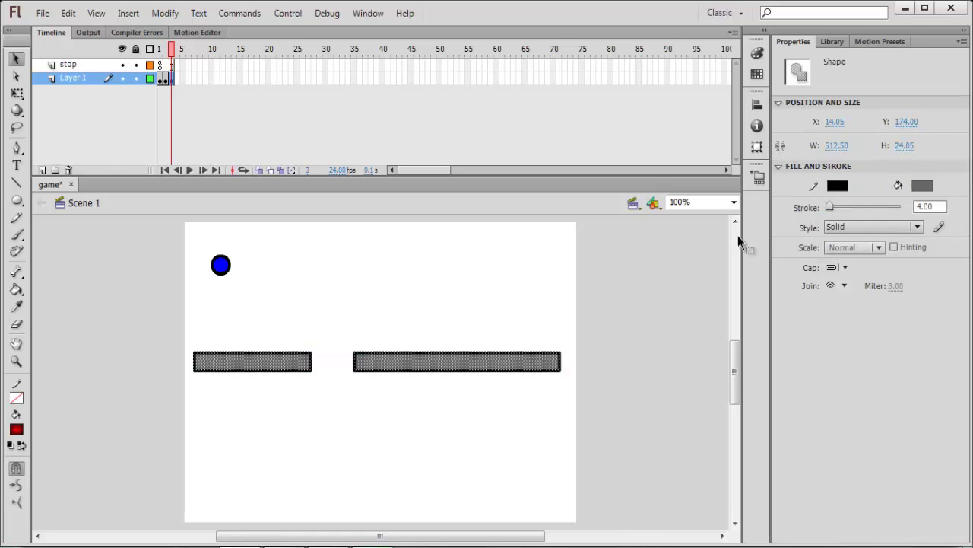
{"action": "key", "text": "ctrl+z"}
{"action": "left_click", "coordinate": [431, 270]}
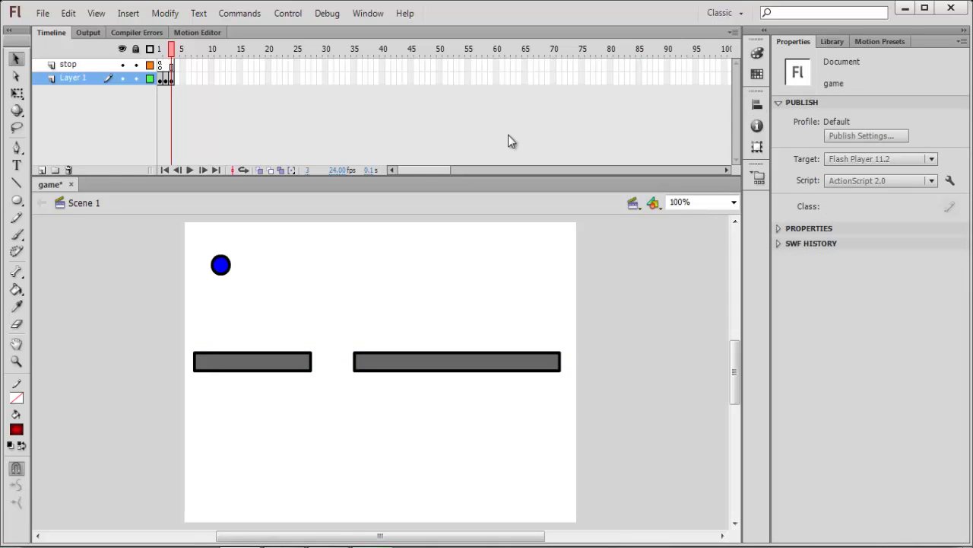
- Nudge the ball slightly and move the ground platforms about 22 px lower
{"action": "left_click", "coordinate": [226, 271]}
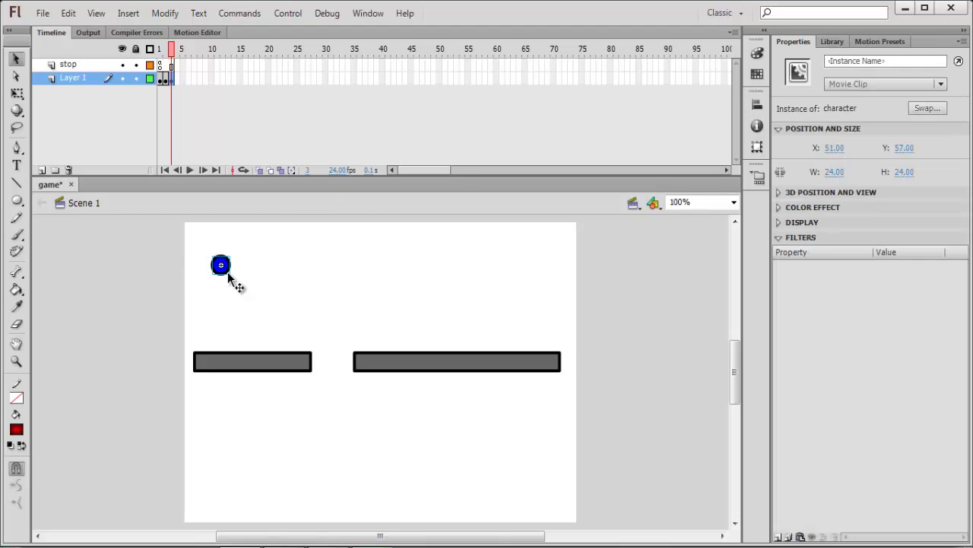
{"action": "left_click_drag", "start_coordinate": [217, 272], "coordinate": [216, 272]}
{"action": "left_click_drag", "start_coordinate": [229, 366], "coordinate": [229, 384]}
{"action": "left_click", "coordinate": [270, 299]}
- Drop an orange portal instance from the Library onto the ball's position
{"action": "left_click", "coordinate": [831, 42]}
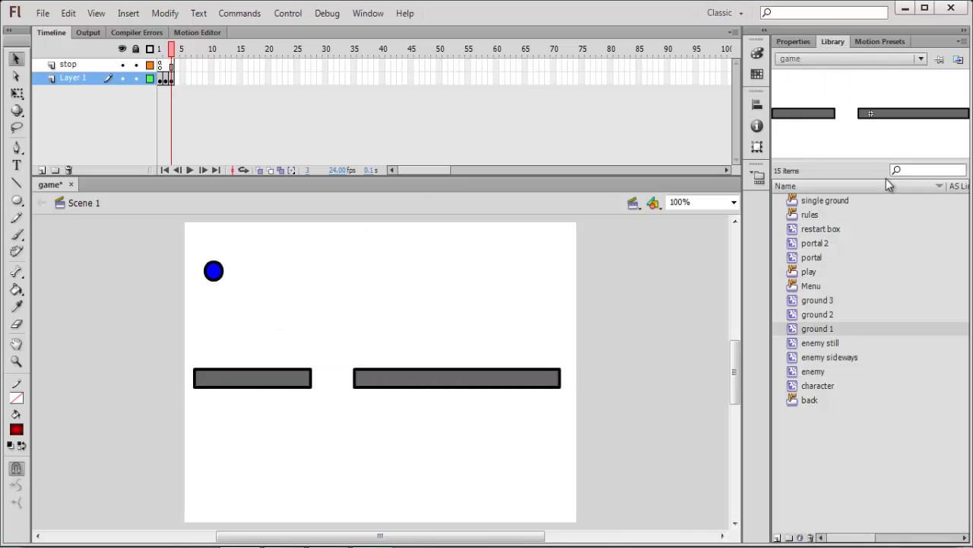
{"action": "left_click", "coordinate": [824, 255]}
{"action": "left_click_drag", "start_coordinate": [871, 114], "coordinate": [217, 287]}
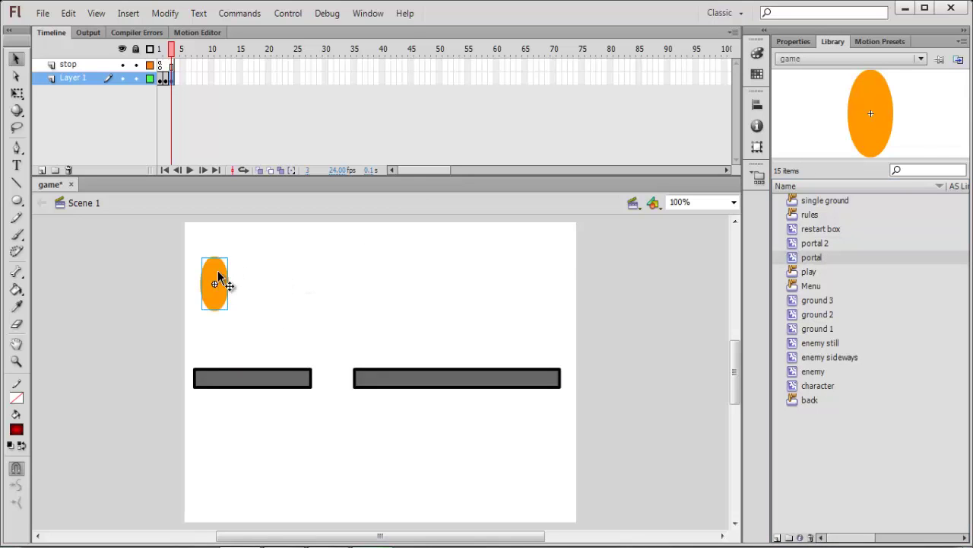
- Send the orange portal backward so the blue ball sits in front of it
{"action": "right_click", "coordinate": [217, 272]}
{"action": "mouse_move", "coordinate": [312, 251]}
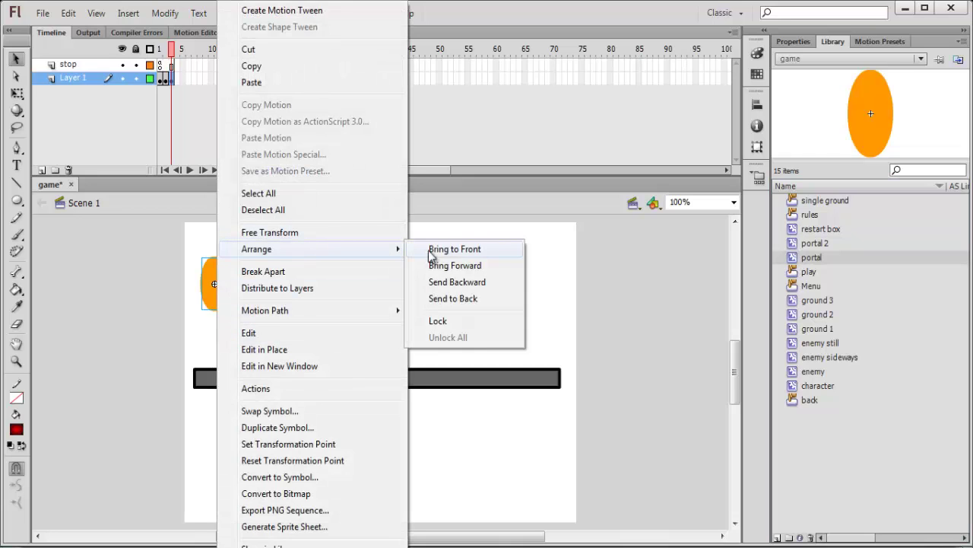
{"action": "left_click", "coordinate": [450, 282]}
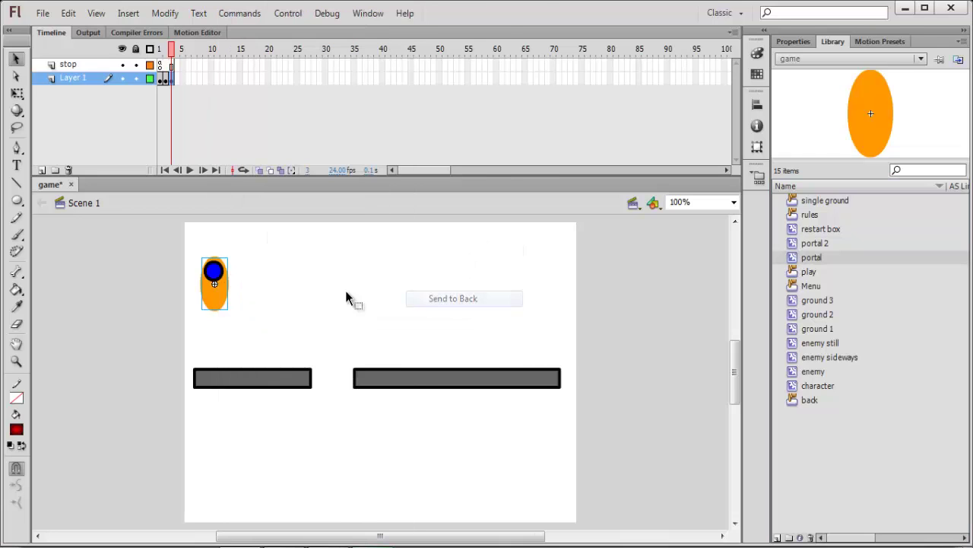
{"action": "left_click", "coordinate": [299, 289]}
{"action": "left_click", "coordinate": [214, 283]}
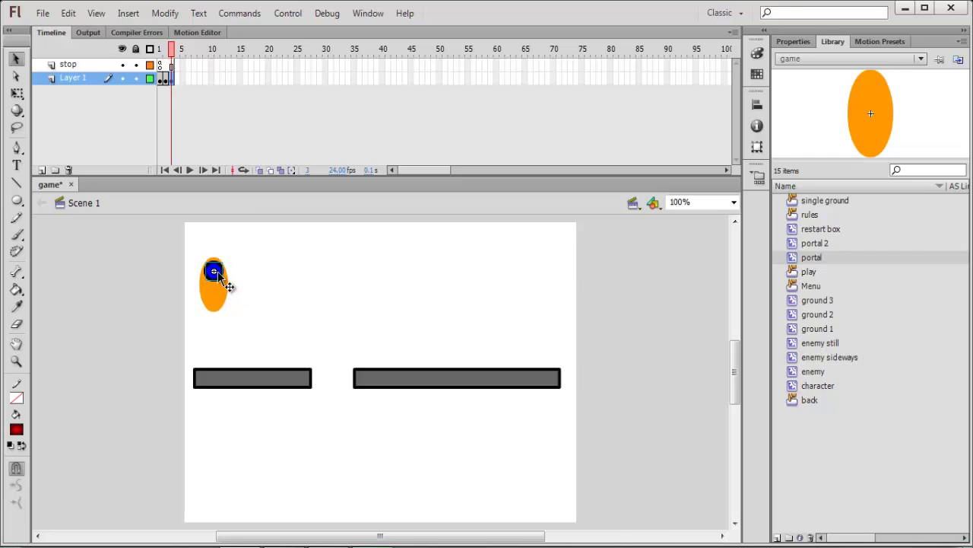
{"action": "left_click", "coordinate": [214, 269]}
{"action": "left_click", "coordinate": [339, 286]}
- Draw a long red-to-black gradient rectangle below the stage with the Rectangle tool
{"action": "scroll", "coordinate": [408, 268], "scroll_direction": "down", "scroll_amount": 5}
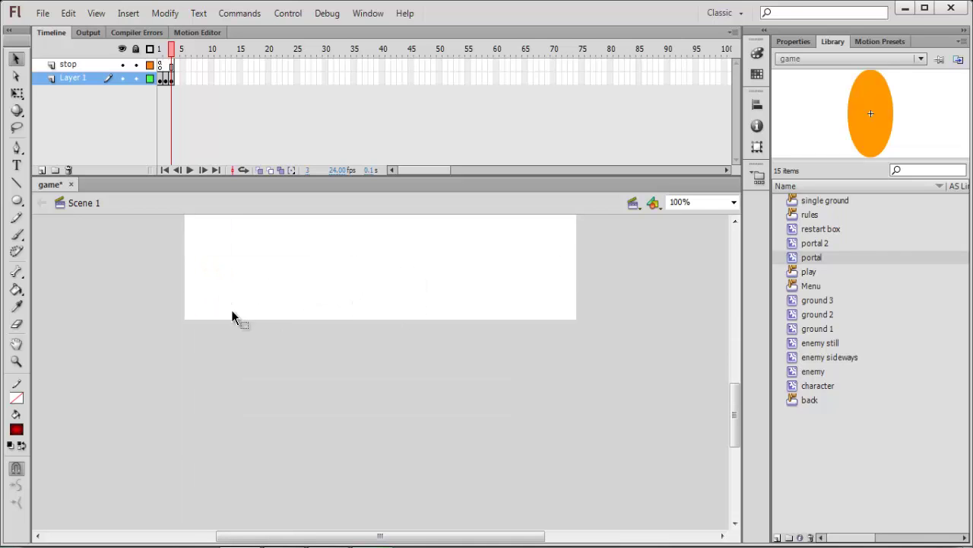
{"action": "left_click", "coordinate": [17, 200]}
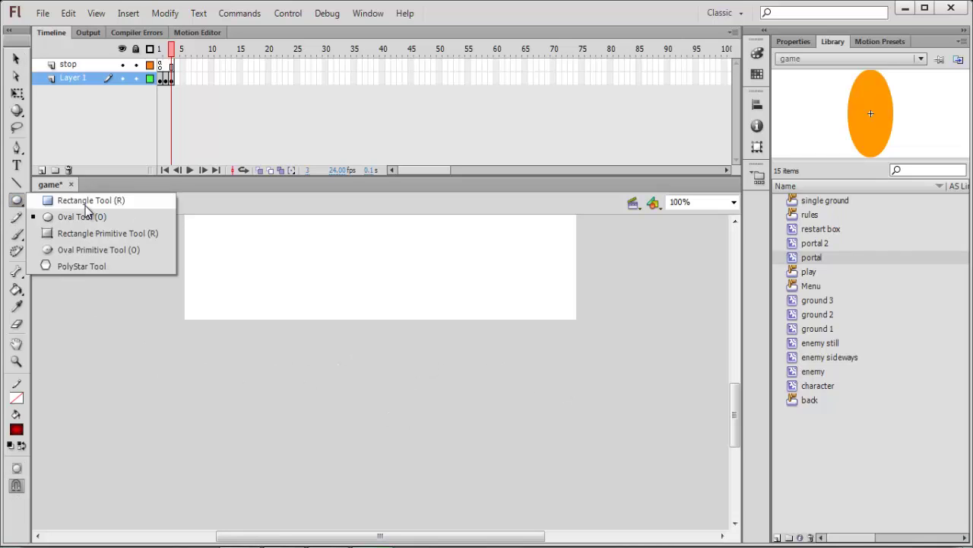
{"action": "left_click", "coordinate": [86, 204]}
{"action": "left_click_drag", "start_coordinate": [54, 348], "coordinate": [710, 373]}
- Move the 920.95 × 35 bar up to X −179, Y 400 along the stage bottom
{"action": "left_click", "coordinate": [16, 59]}
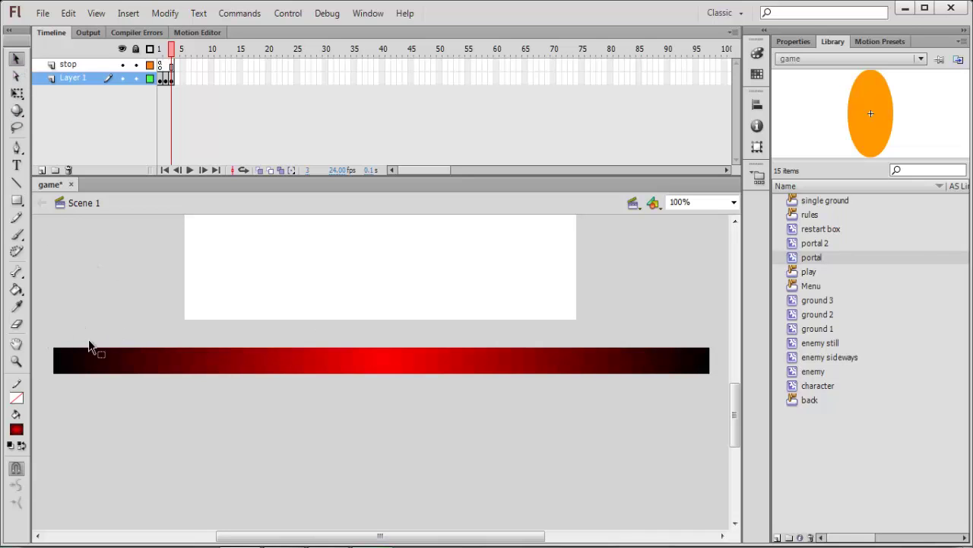
{"action": "left_click_drag", "start_coordinate": [178, 376], "coordinate": [717, 400]}
{"action": "left_click_drag", "start_coordinate": [478, 367], "coordinate": [487, 348]}
{"action": "left_click", "coordinate": [457, 360]}
{"action": "left_click", "coordinate": [470, 345]}
{"action": "left_click", "coordinate": [796, 42]}
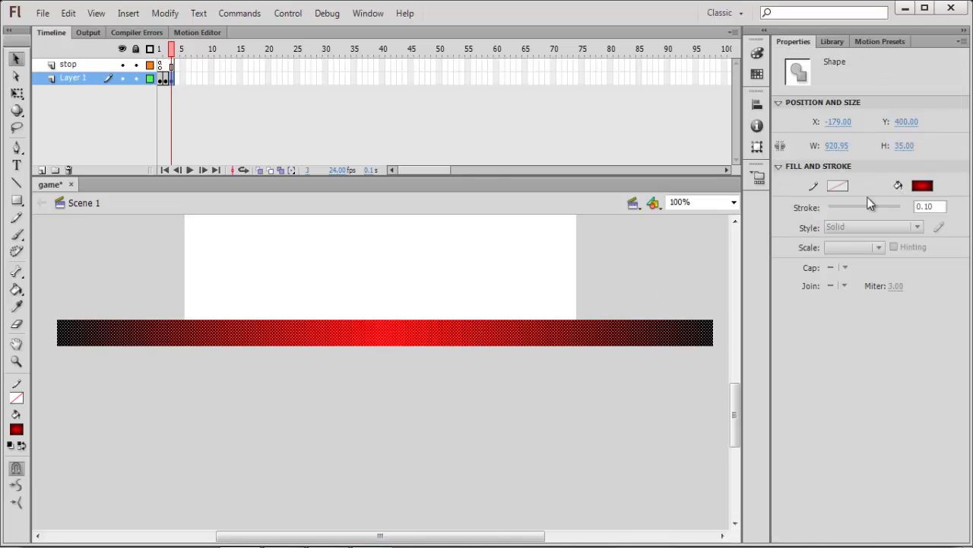
{"action": "right_click", "coordinate": [421, 324]}
{"action": "left_click", "coordinate": [695, 328]}
{"action": "left_click", "coordinate": [654, 365]}
{"action": "left_click", "coordinate": [610, 328]}
- Make the bar's stroke and fill colours fully transparent with alpha 0
{"action": "left_click", "coordinate": [17, 397]}
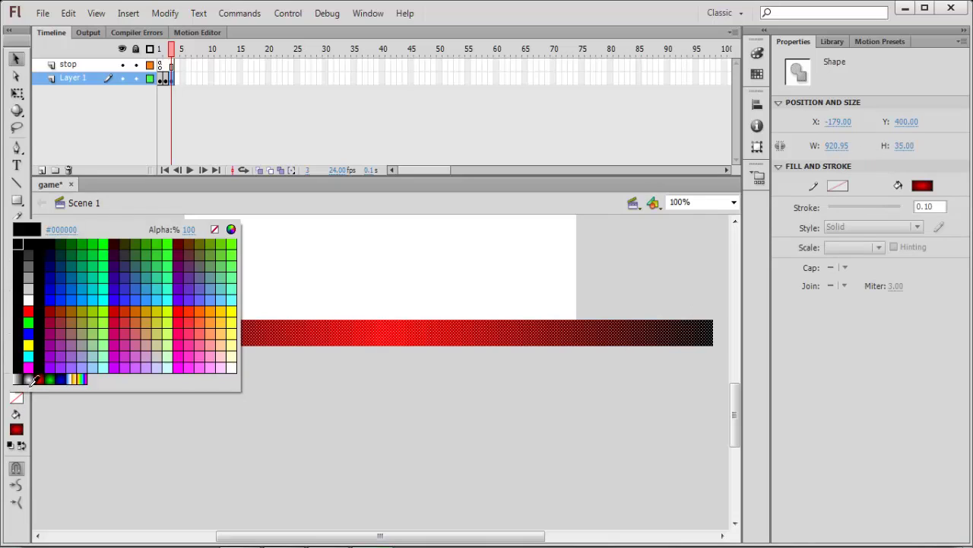
{"action": "left_click", "coordinate": [189, 229]}
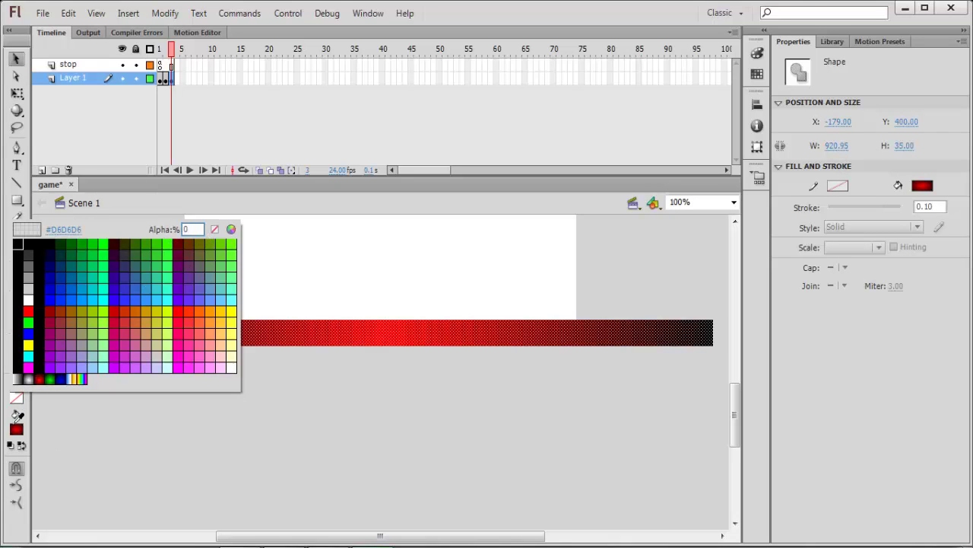
{"action": "left_click", "coordinate": [16, 428]}
{"action": "left_click", "coordinate": [16, 429]}
{"action": "left_click", "coordinate": [214, 262]}
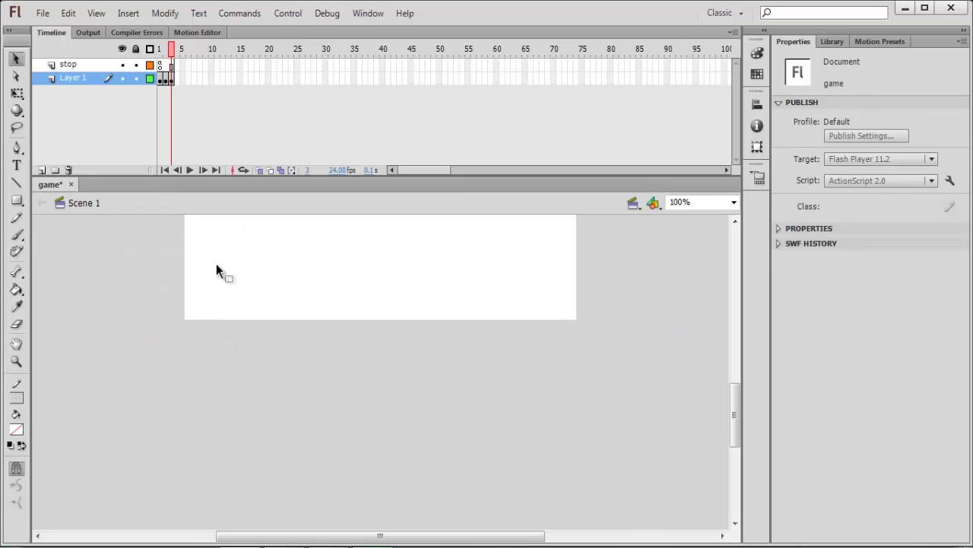
{"action": "left_click", "coordinate": [16, 415]}
{"action": "left_click", "coordinate": [17, 275]}
{"action": "left_click", "coordinate": [17, 431]}
{"action": "left_click", "coordinate": [190, 261]}
{"action": "type", "text": "0"}
{"action": "key", "text": "Return"}
- Paste the removed gradient bar back in place and reselect it
{"action": "left_click_drag", "start_coordinate": [501, 394], "coordinate": [723, 424]}
{"action": "key", "text": "ctrl+shift+v"}
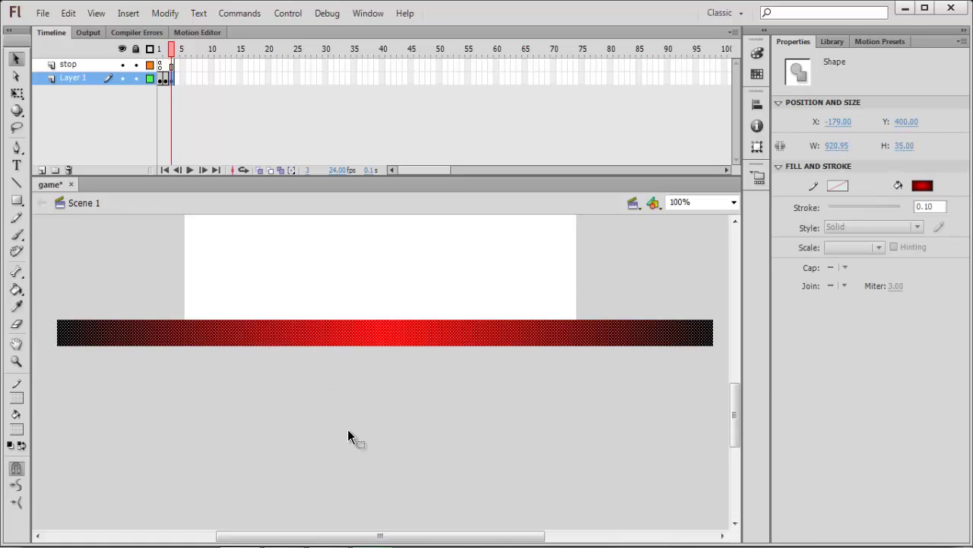
{"action": "left_click", "coordinate": [286, 313]}
{"action": "left_click", "coordinate": [278, 325]}
{"action": "key", "text": "F8"}
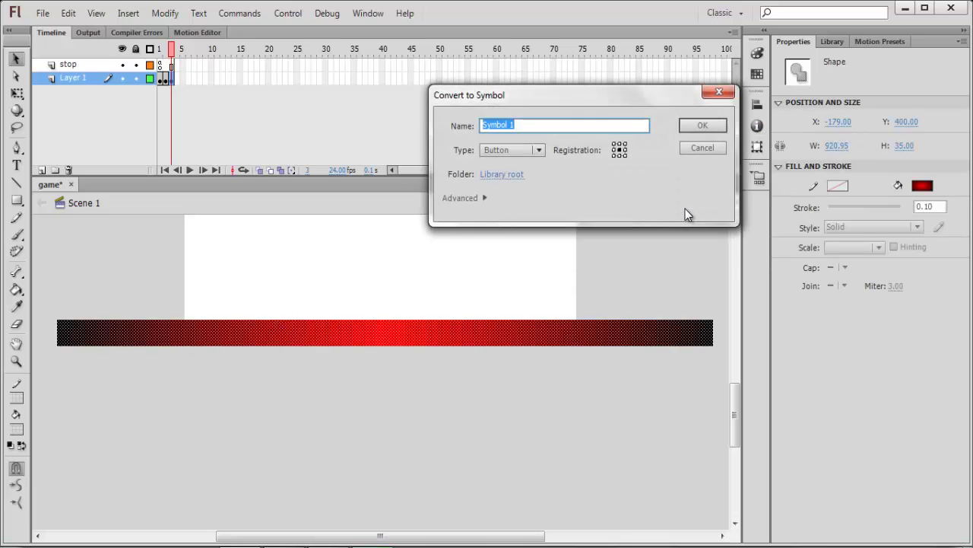
{"action": "left_click", "coordinate": [716, 94]}
- Replace the gradient bar with a restart box instance from the Library
{"action": "left_click", "coordinate": [832, 43]}
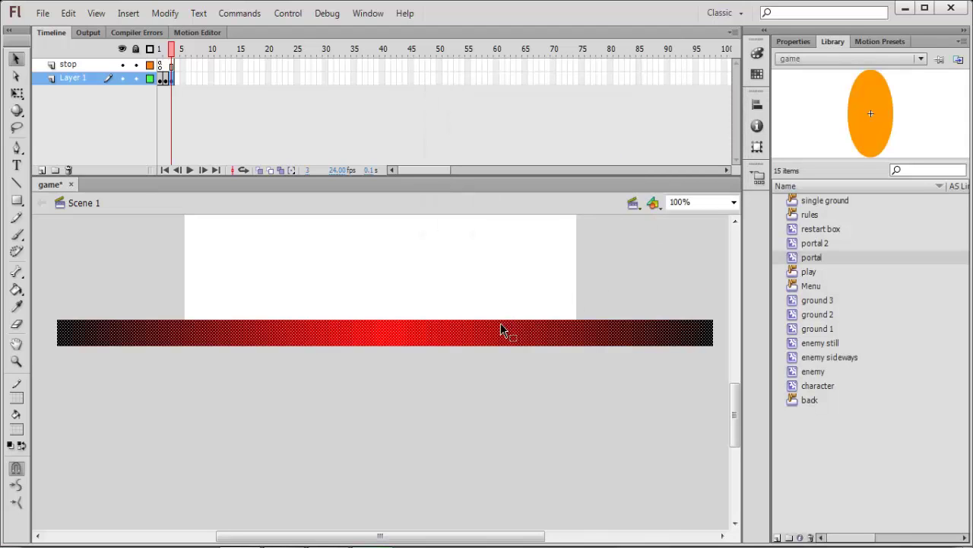
{"action": "key", "text": "Delete"}
{"action": "left_click", "coordinate": [821, 229]}
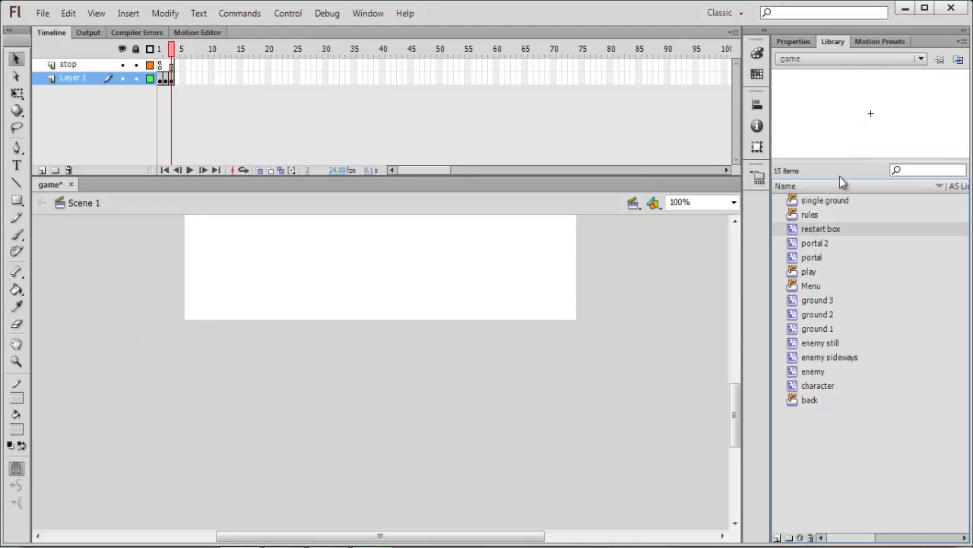
{"action": "left_click_drag", "start_coordinate": [852, 127], "coordinate": [373, 341]}
{"action": "left_click", "coordinate": [349, 413]}
{"action": "left_click", "coordinate": [232, 346]}
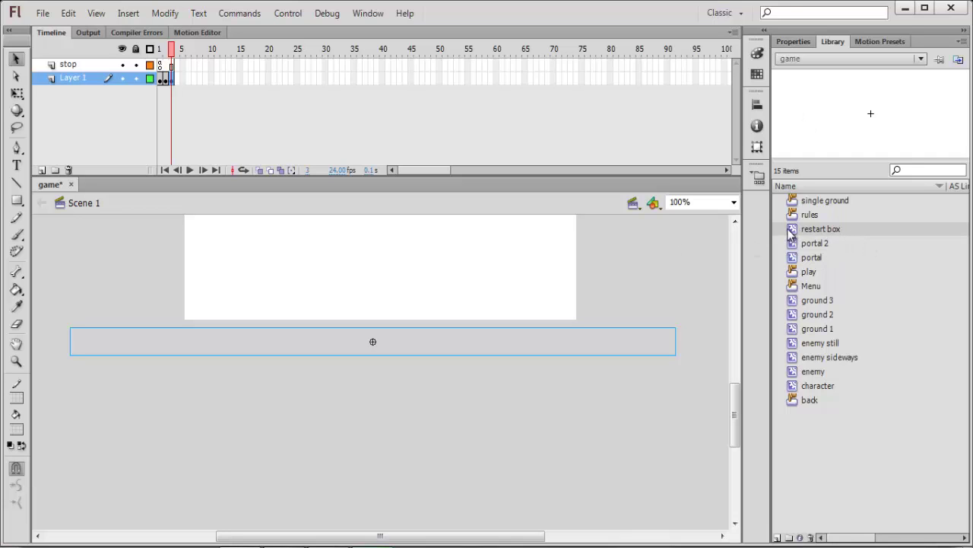
- Adjust the transparency of the restart box's stroke and fill colours
{"action": "left_click", "coordinate": [17, 398]}
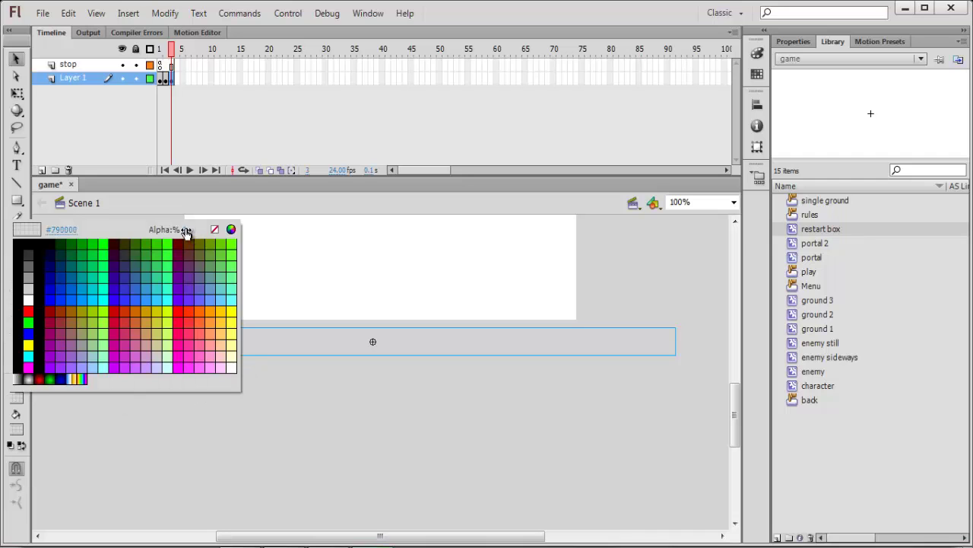
{"action": "left_click", "coordinate": [186, 230]}
{"action": "left_click", "coordinate": [17, 428]}
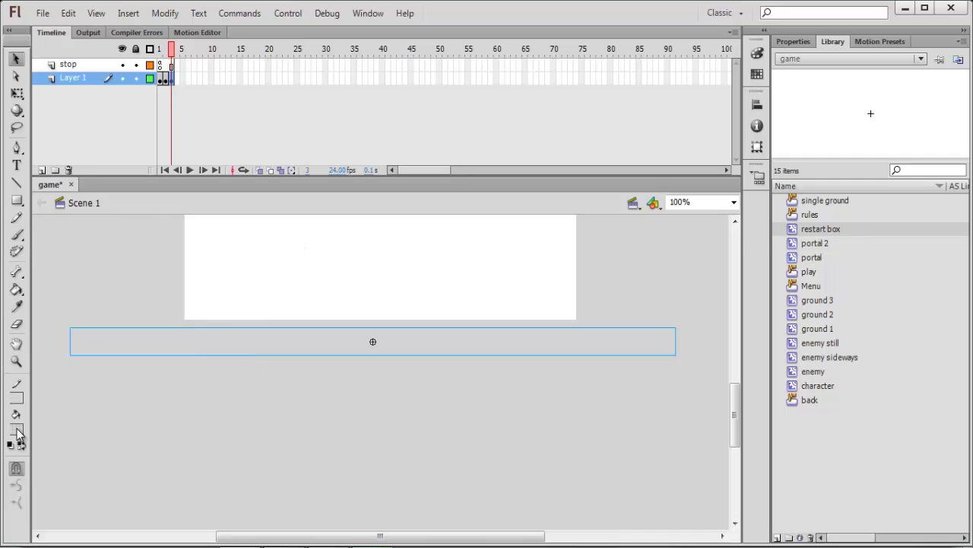
{"action": "left_click", "coordinate": [187, 262]}
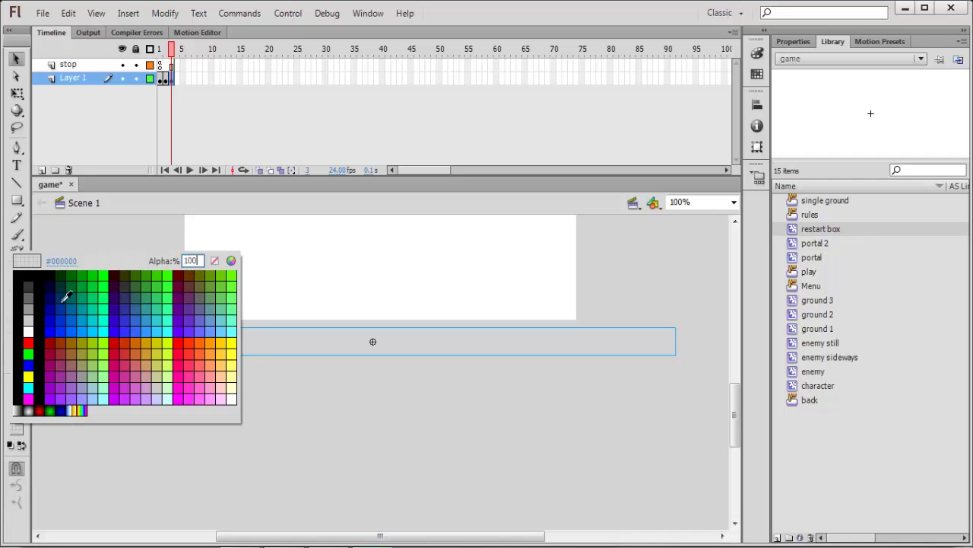
{"action": "left_click", "coordinate": [18, 274]}
- Set the restart box's stroke and fill to black and place it below the stage
{"action": "left_click", "coordinate": [20, 398]}
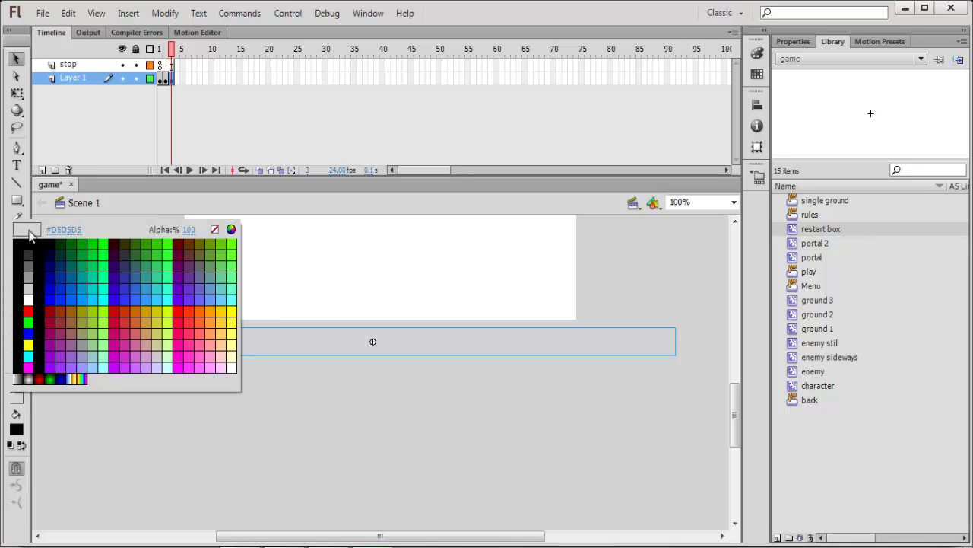
{"action": "left_click", "coordinate": [29, 243]}
{"action": "left_click", "coordinate": [19, 398]}
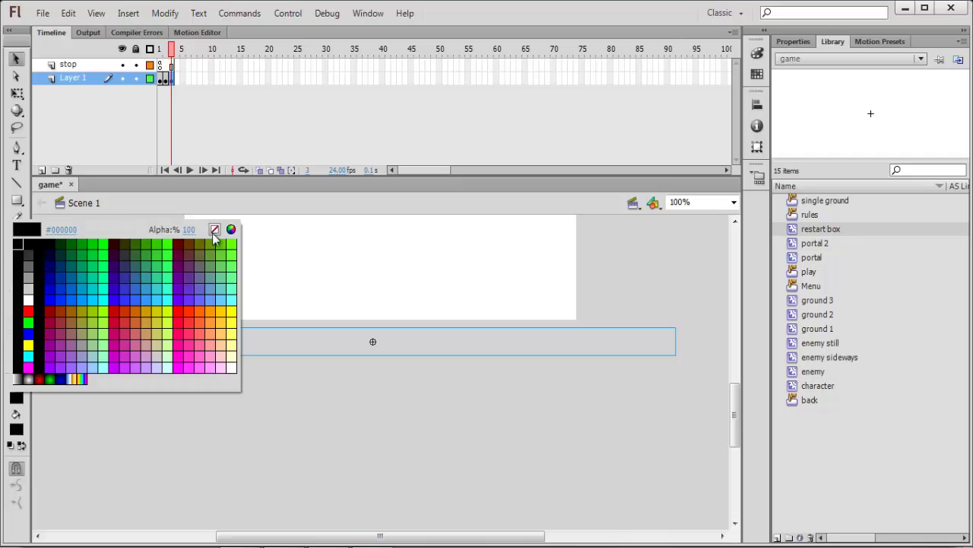
{"action": "left_click", "coordinate": [272, 262]}
{"action": "left_click", "coordinate": [17, 397]}
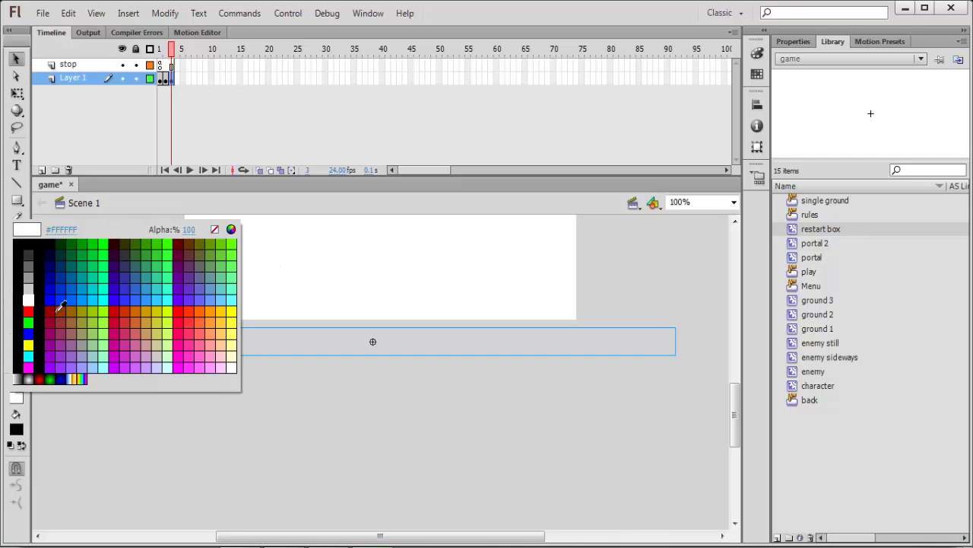
{"action": "left_click", "coordinate": [43, 268]}
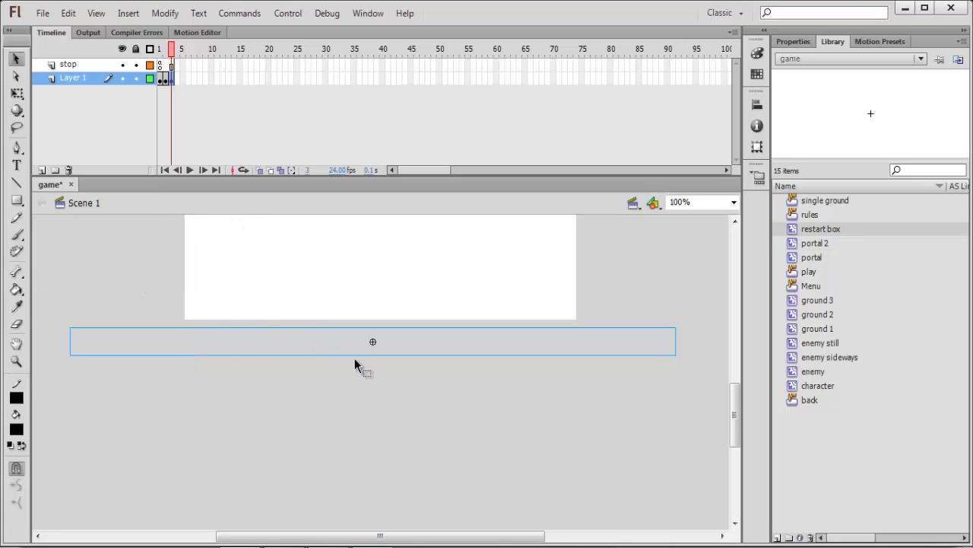
{"action": "left_click_drag", "start_coordinate": [355, 359], "coordinate": [354, 358]}
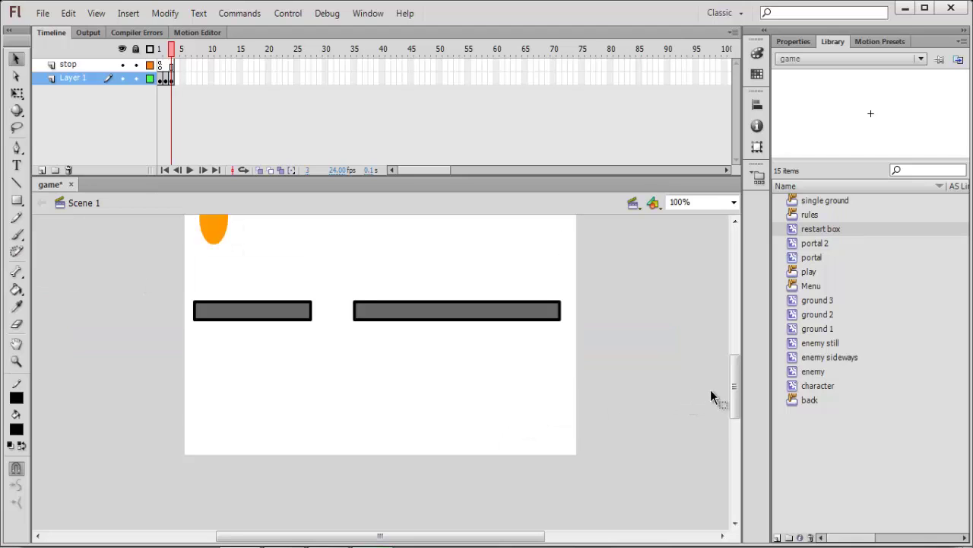
{"action": "left_click_drag", "start_coordinate": [734, 403], "coordinate": [734, 385]}
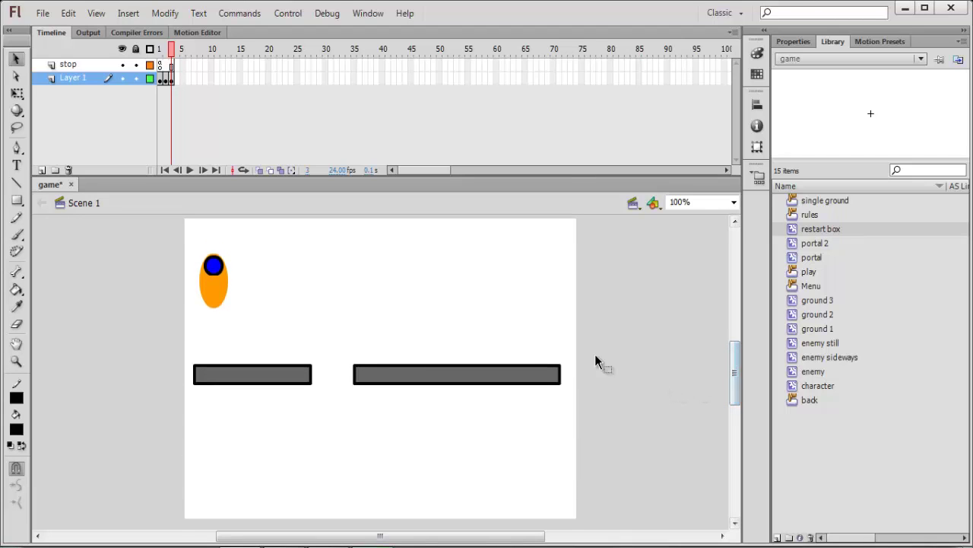
- Bring the character in front of everything, then select the restart box below the stage
{"action": "right_click", "coordinate": [213, 266]}
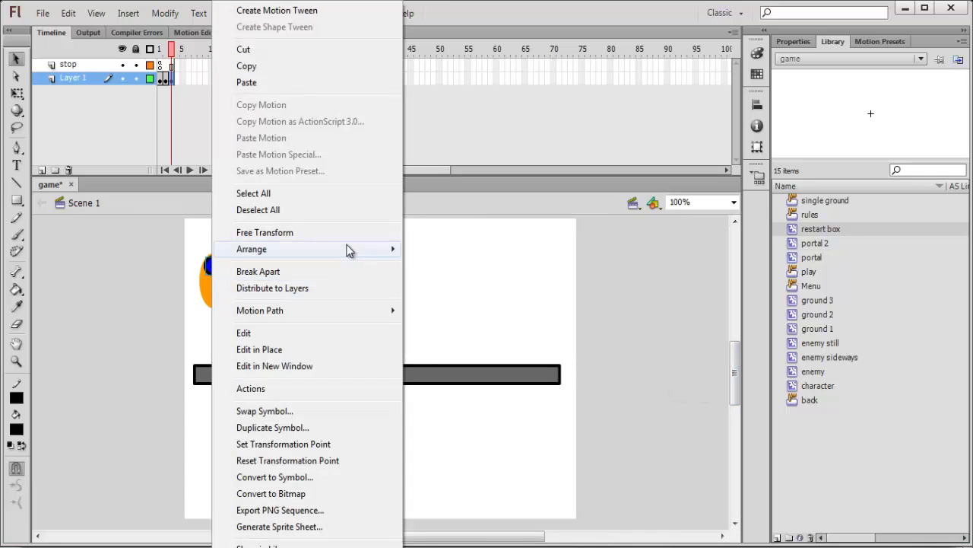
{"action": "mouse_move", "coordinate": [349, 251]}
{"action": "left_click", "coordinate": [466, 251]}
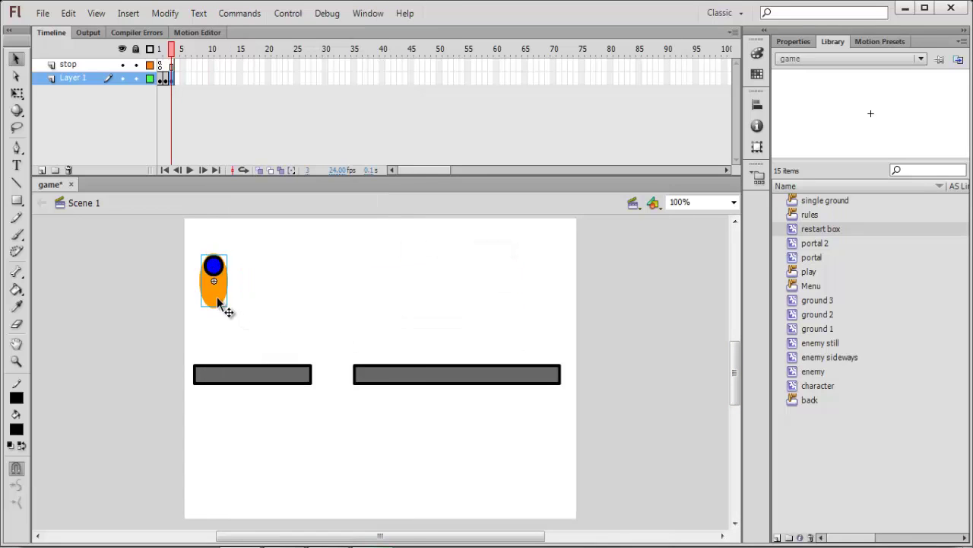
{"action": "left_click", "coordinate": [636, 307]}
{"action": "scroll", "coordinate": [634, 318], "scroll_direction": "down", "scroll_amount": 5}
{"action": "left_click_drag", "start_coordinate": [337, 298], "coordinate": [470, 437]}
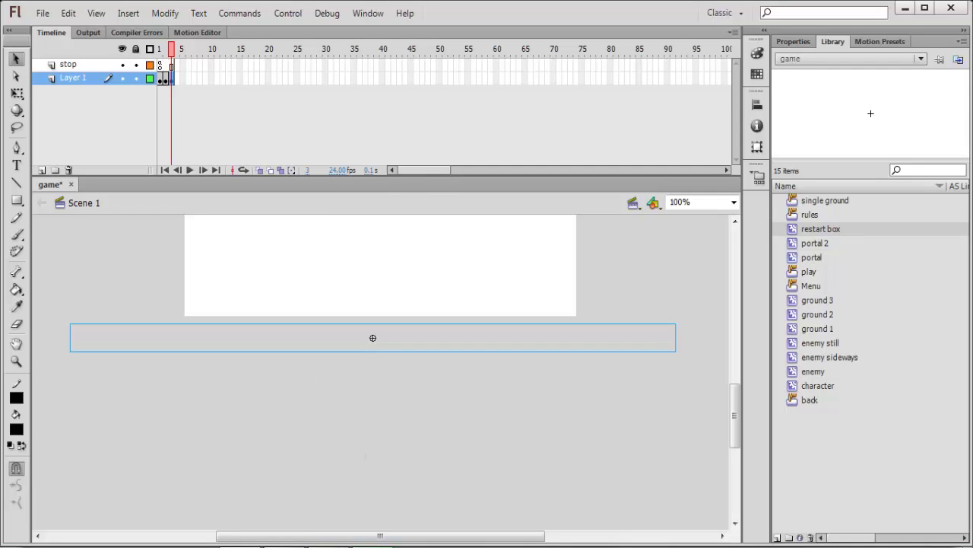
- Open the restart box's Actions and copy the Reset Symbol code from the notes
{"action": "right_click", "coordinate": [335, 342]}
{"action": "left_click", "coordinate": [380, 433]}
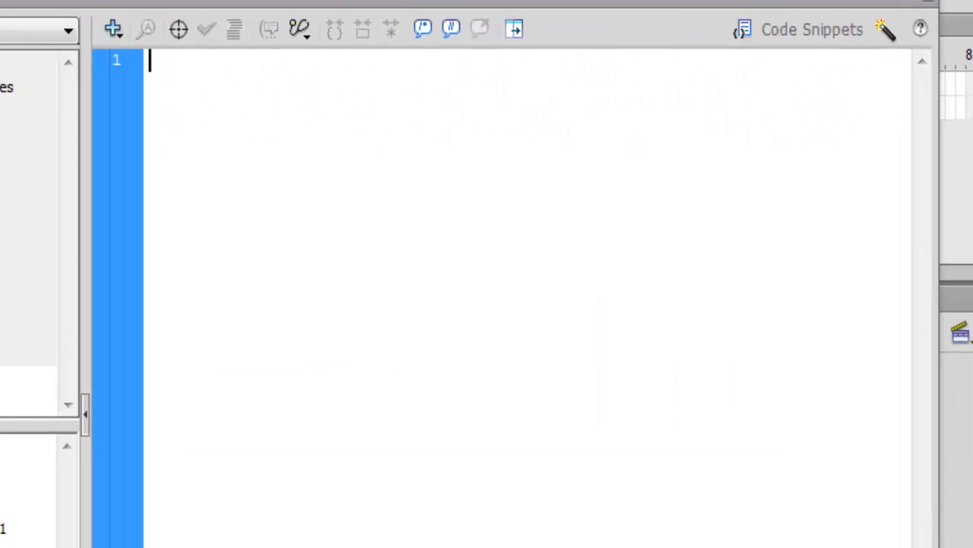
{"action": "key", "text": "alt+Tab"}
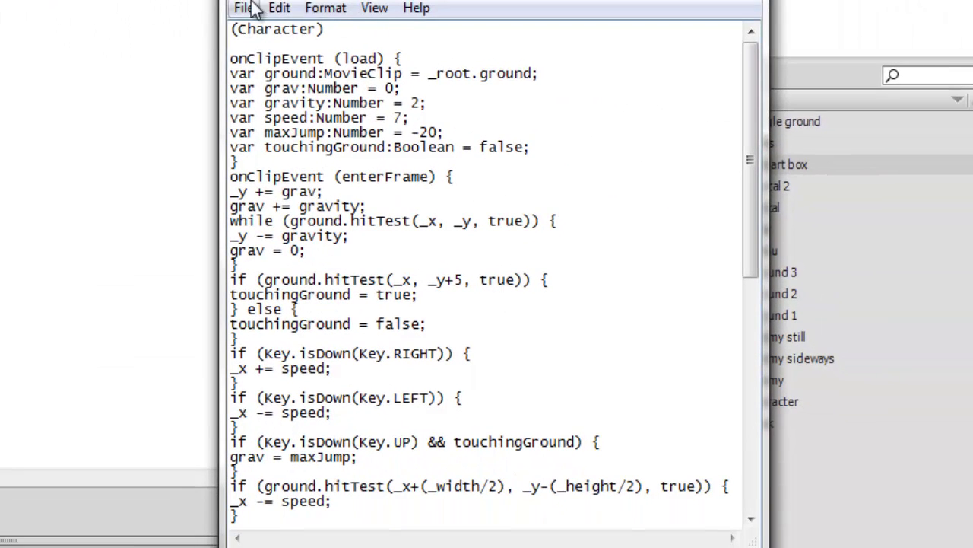
{"action": "scroll", "coordinate": [399, 89], "scroll_direction": "down", "scroll_amount": 10}
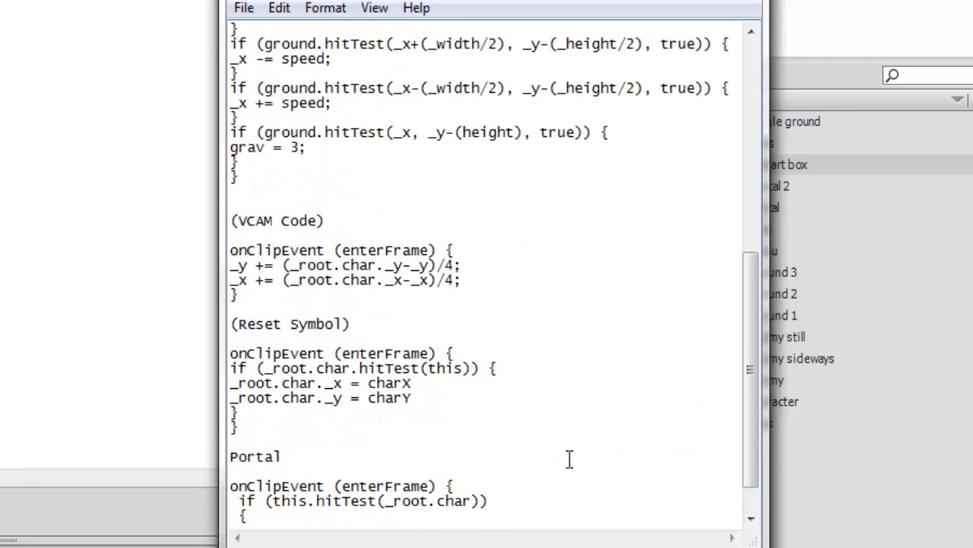
{"action": "scroll", "coordinate": [566, 459], "scroll_direction": "down", "scroll_amount": 1}
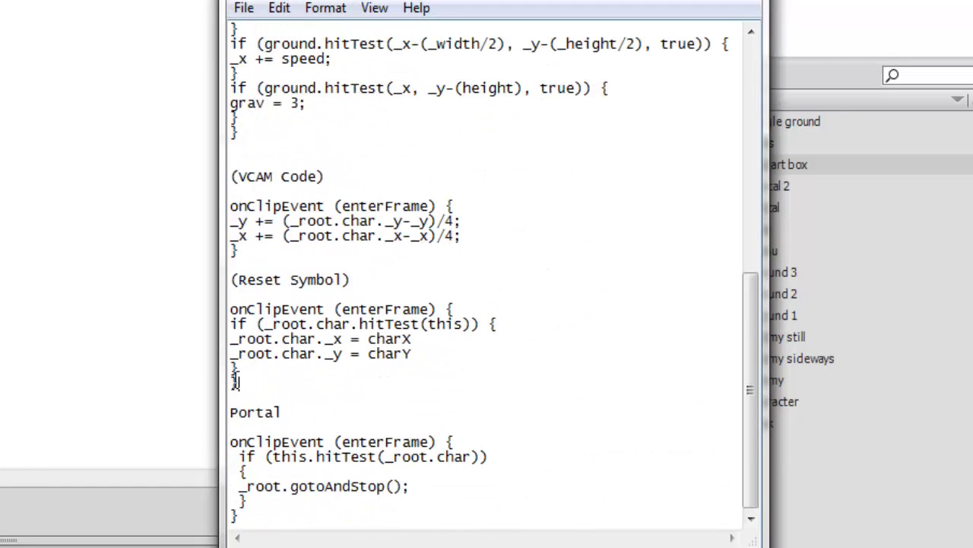
{"action": "left_click_drag", "start_coordinate": [238, 384], "coordinate": [230, 308]}
{"action": "right_click", "coordinate": [279, 323]}
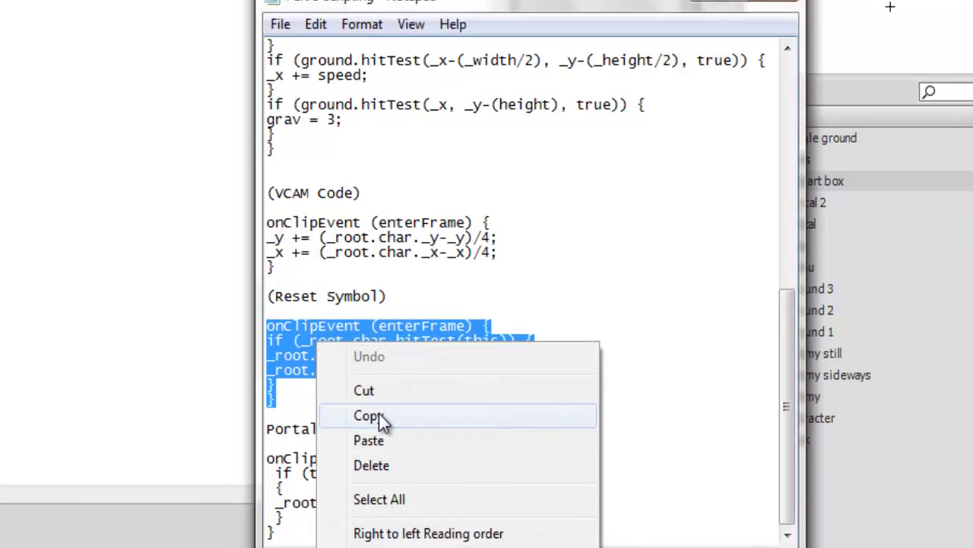
{"action": "left_click", "coordinate": [391, 423]}
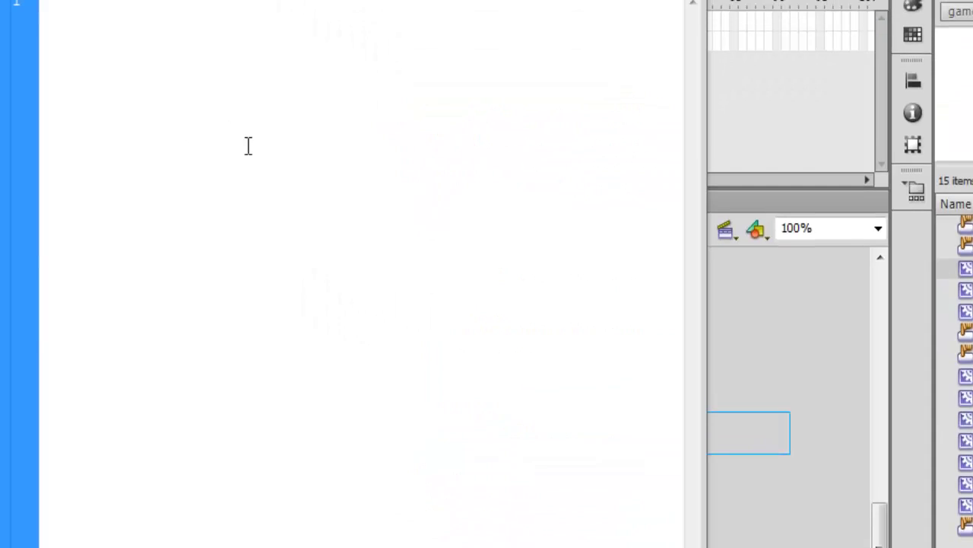
- Paste the Reset Symbol code and clear its charX and charY values
{"action": "right_click", "coordinate": [380, 204]}
{"action": "left_click", "coordinate": [452, 365]}
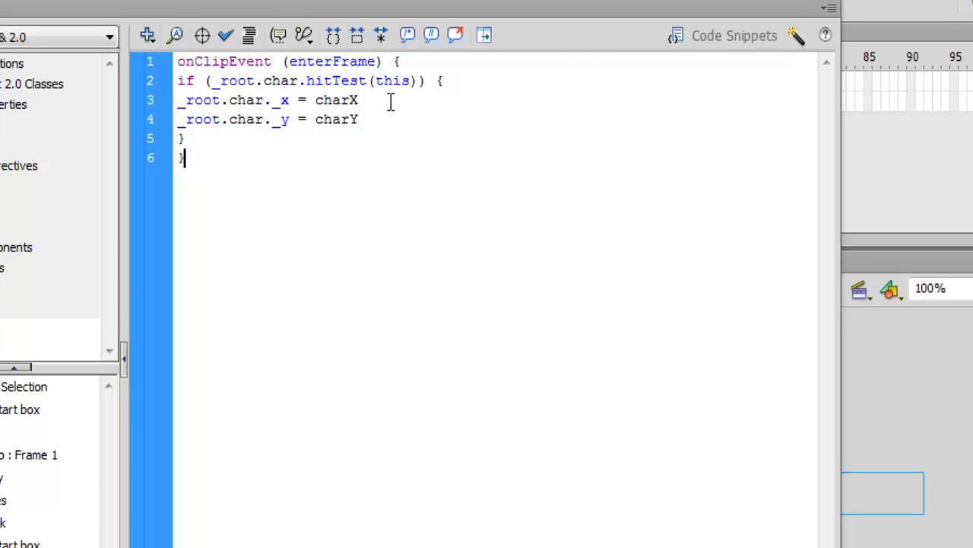
{"action": "key", "text": "BackSpace"}
{"action": "key", "text": "BackSpace"}
{"action": "key", "text": "BackSpace"}
{"action": "key", "text": "BackSpace"}
{"action": "key", "text": "BackSpace"}
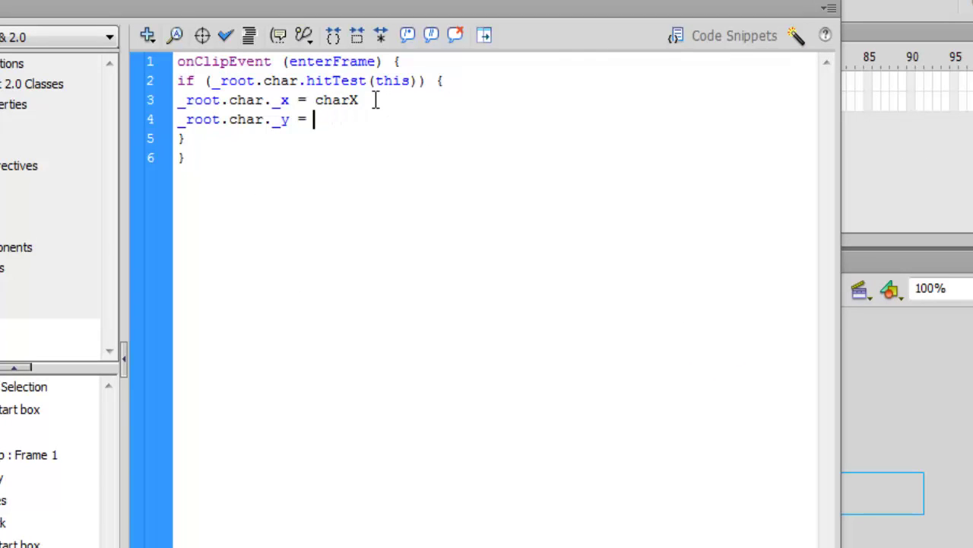
{"action": "left_click", "coordinate": [376, 100]}
{"action": "key", "text": "BackSpace"}
{"action": "key", "text": "BackSpace"}
{"action": "key", "text": "BackSpace"}
{"action": "key", "text": "BackSpace"}
{"action": "key", "text": "BackSpace"}
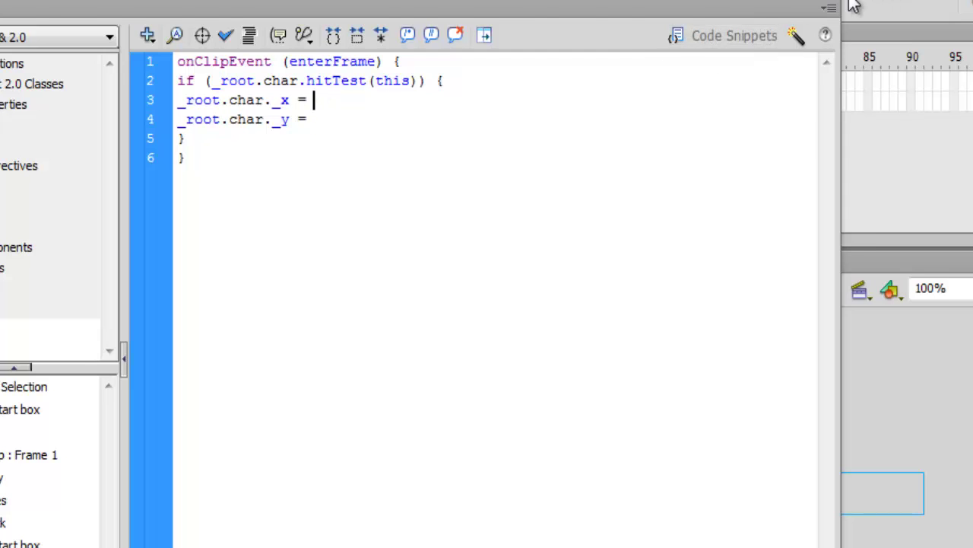
{"action": "key", "text": "F9"}
- Name the blue ball instance 'char' in the Properties panel
{"action": "scroll", "coordinate": [415, 487], "scroll_direction": "up", "scroll_amount": 4}
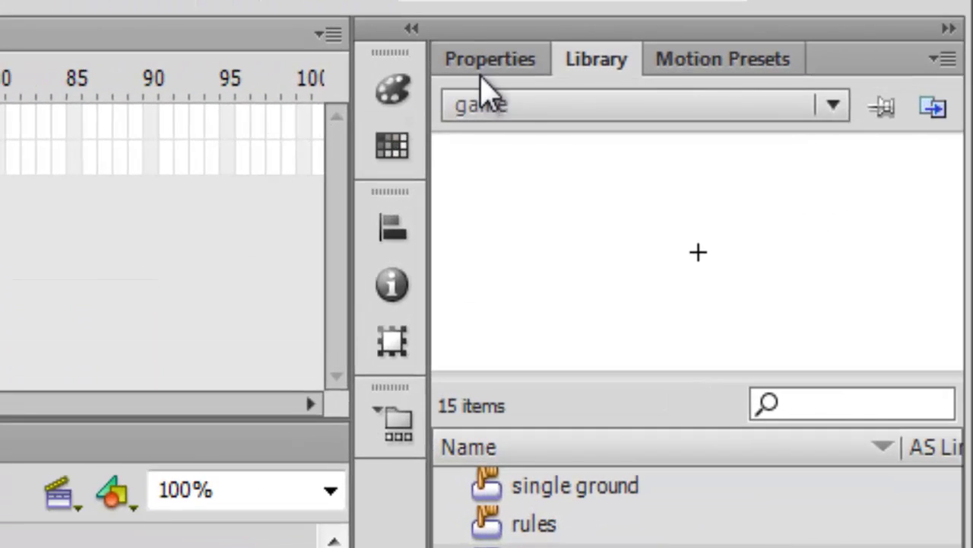
{"action": "left_click", "coordinate": [672, 59]}
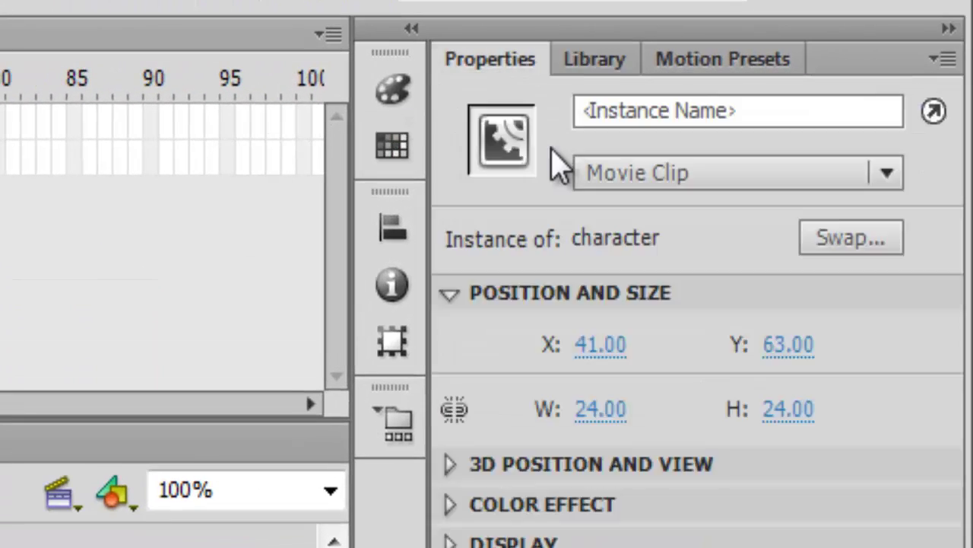
{"action": "left_click", "coordinate": [770, 102]}
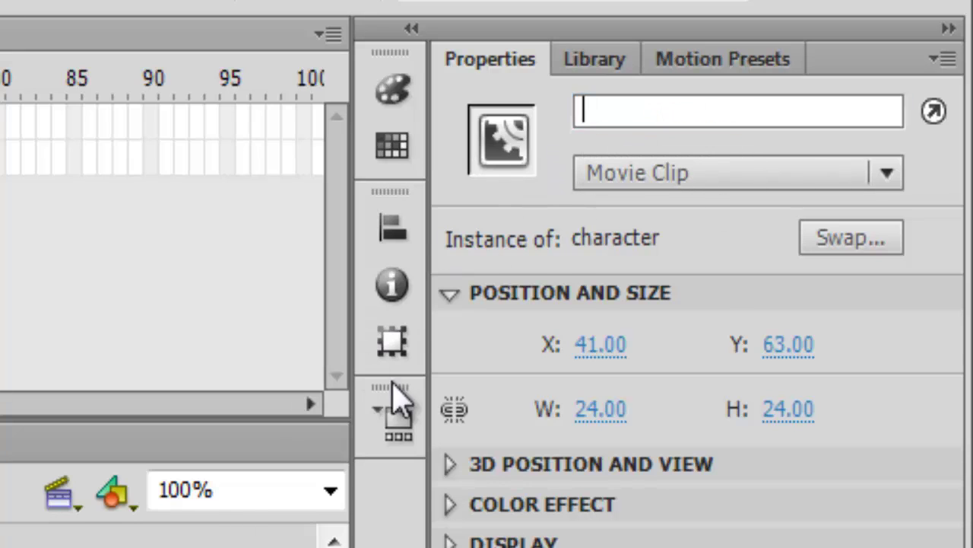
{"action": "key", "text": "ctrl+shift+a"}
{"action": "key", "text": "ctrl+z"}
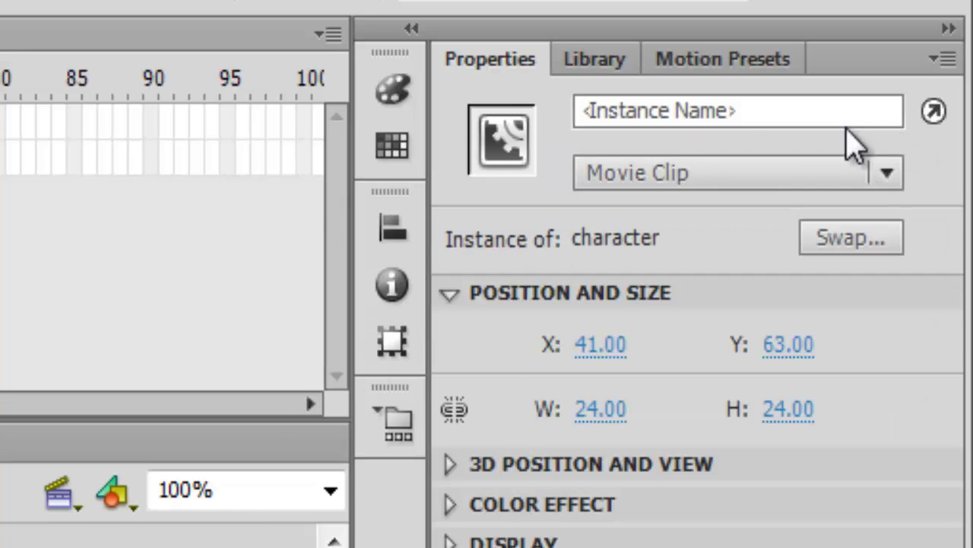
{"action": "left_click", "coordinate": [707, 103]}
{"action": "type", "text": "char"}
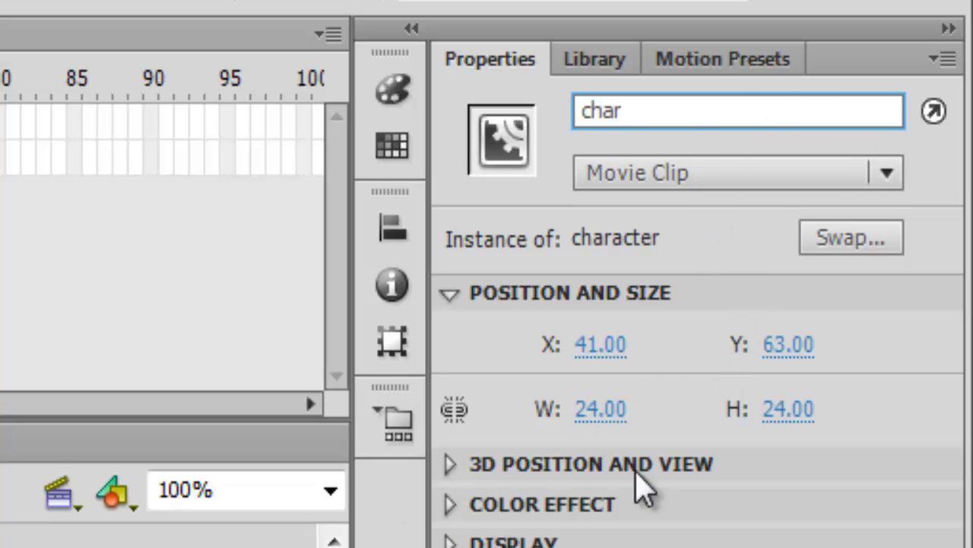
{"action": "key", "text": "Return"}
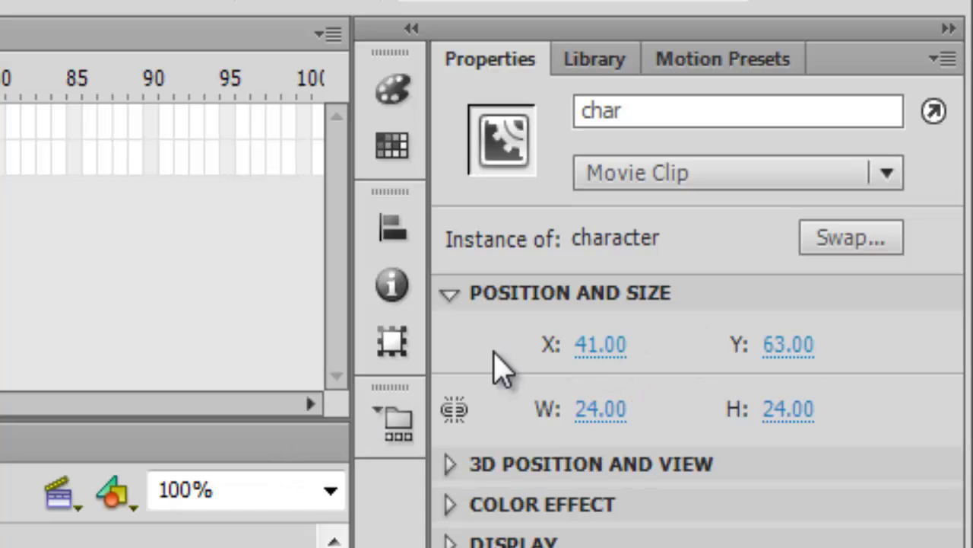
{"action": "key", "text": "ctrl+shift+a"}
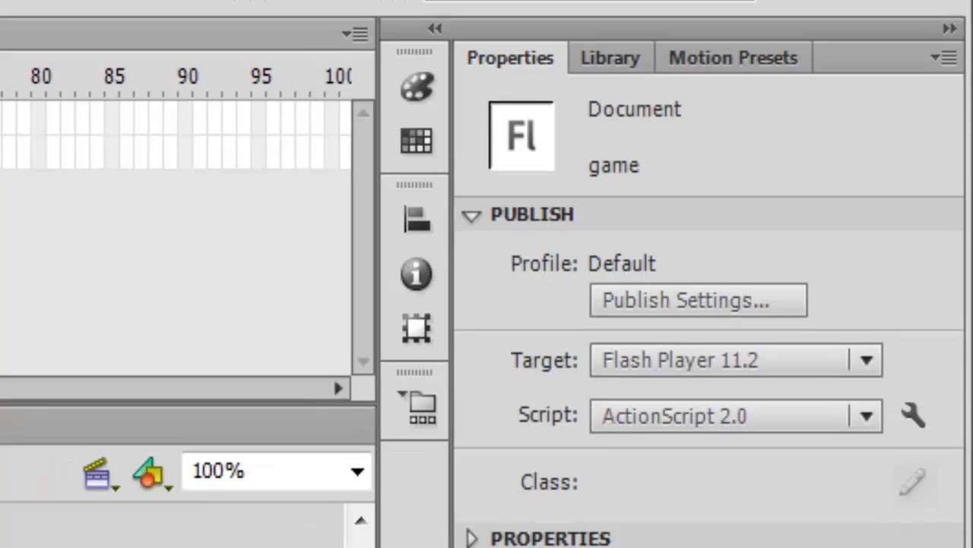
- Set the restart box script's reset position to x 41.00 and y 63.00
{"action": "left_click", "coordinate": [369, 342]}
{"action": "right_click", "coordinate": [369, 342]}
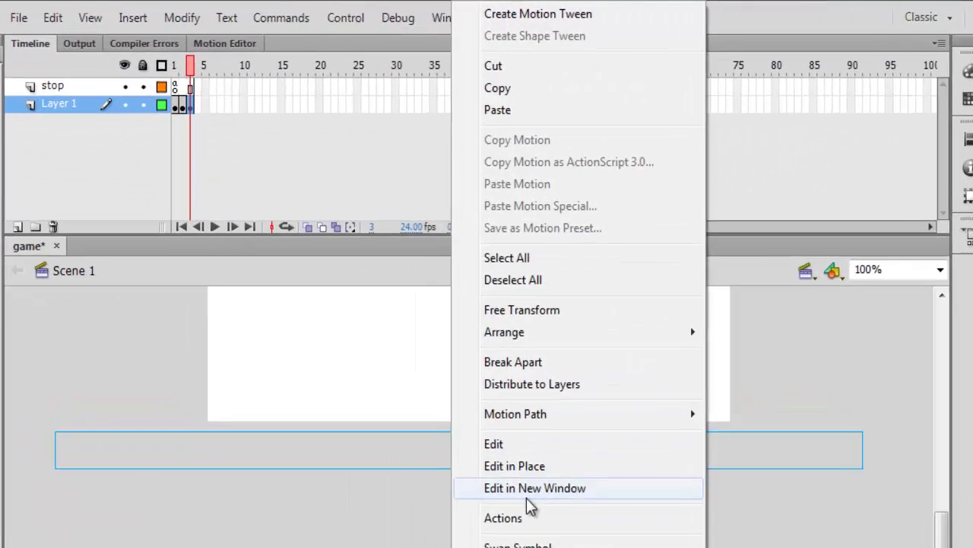
{"action": "left_click", "coordinate": [504, 517]}
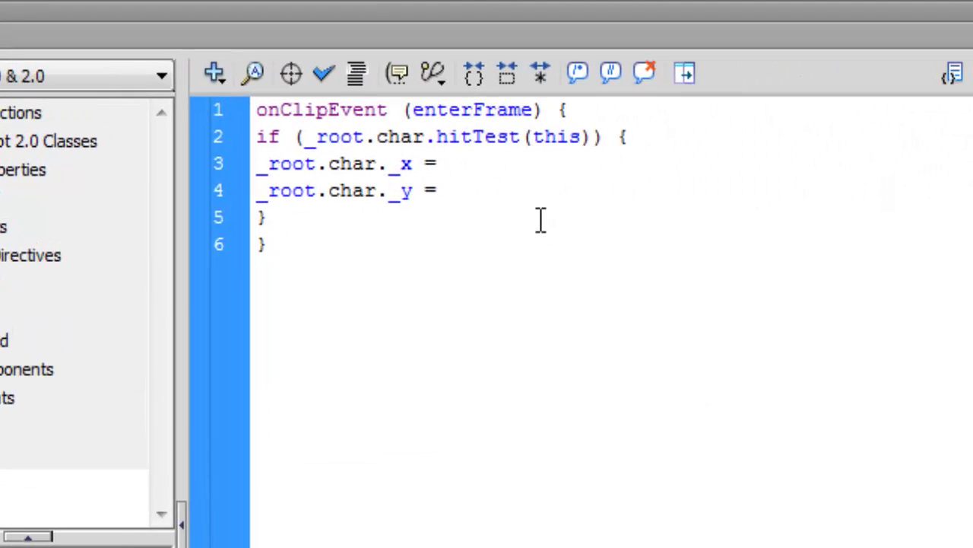
{"action": "type", "text": "42.00"}
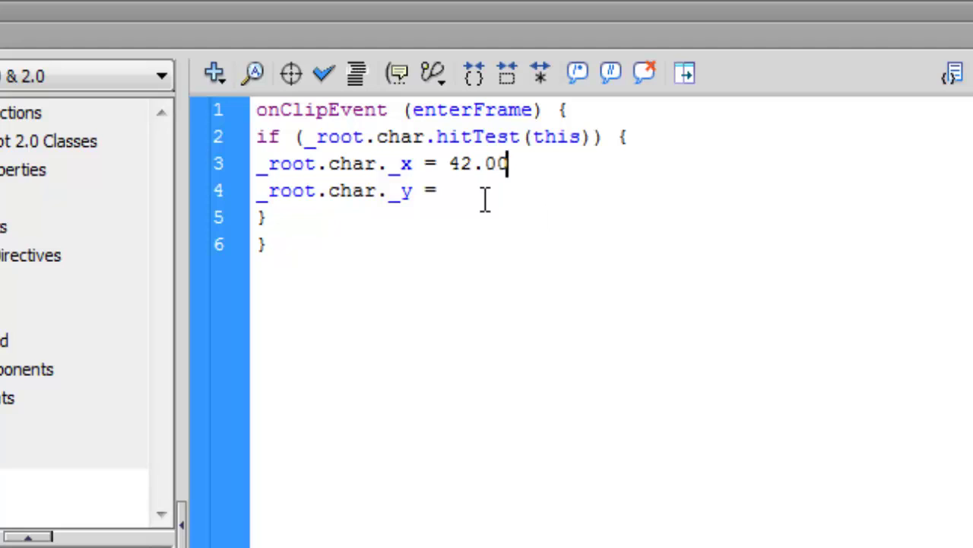
{"action": "key", "text": "BackSpace"}
{"action": "key", "text": "BackSpace"}
{"action": "key", "text": "BackSpace"}
{"action": "key", "text": "BackSpace"}
{"action": "type", "text": "1.0063.00"}
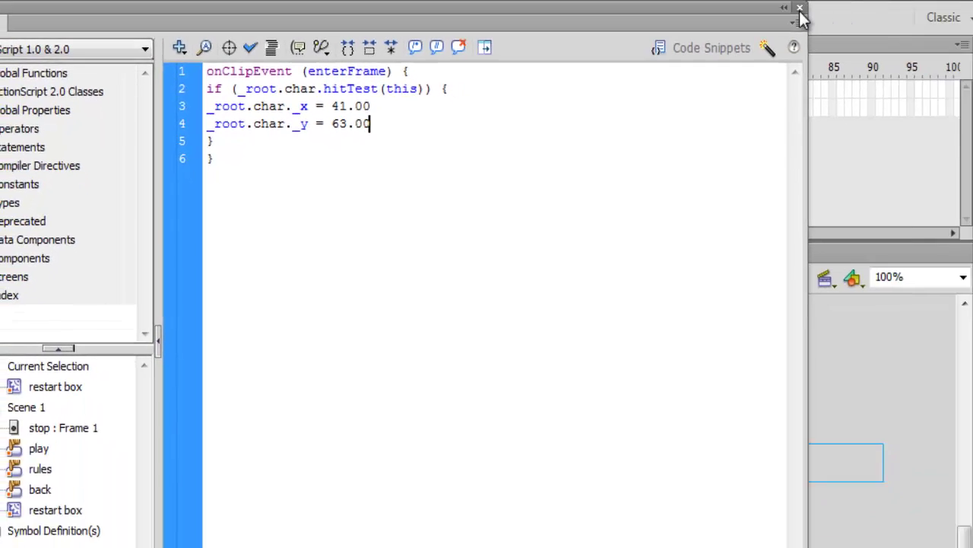
{"action": "left_click", "coordinate": [799, 11]}
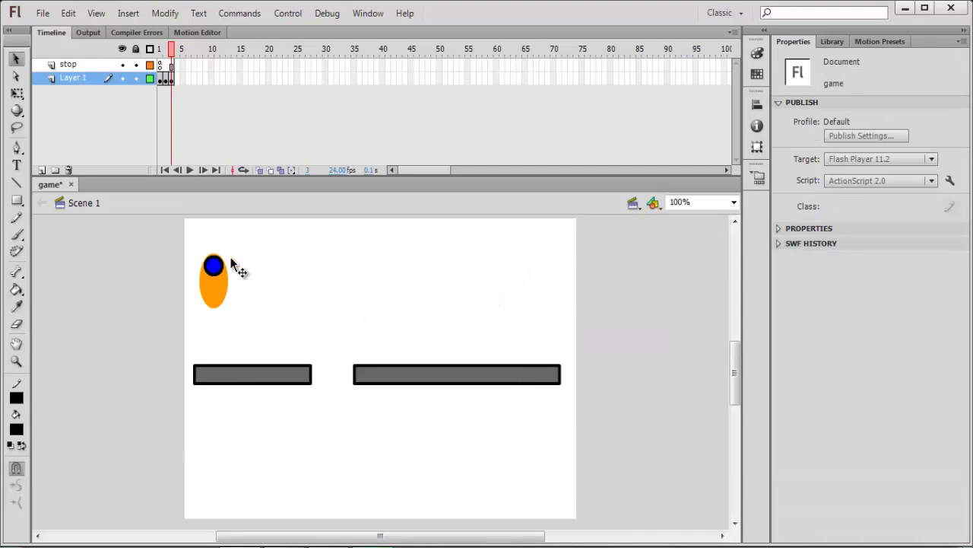
- Copy the Character script from the notes and paste it into the char clip's Actions
{"action": "right_click", "coordinate": [219, 272]}
{"action": "left_click", "coordinate": [269, 389]}
{"action": "key", "text": "alt+Tab"}
{"action": "scroll", "coordinate": [406, 243], "scroll_direction": "up", "scroll_amount": 5}
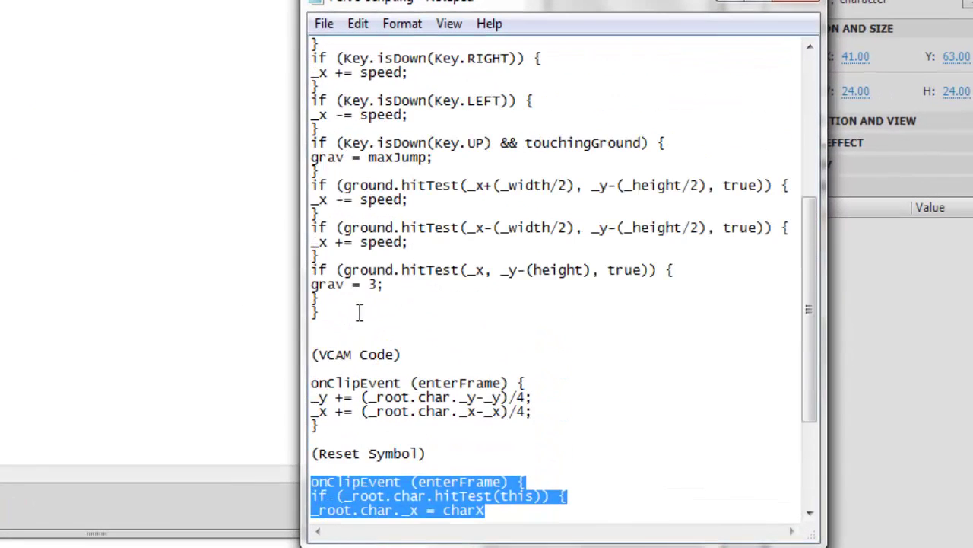
{"action": "left_click_drag", "start_coordinate": [346, 311], "coordinate": [314, 68]}
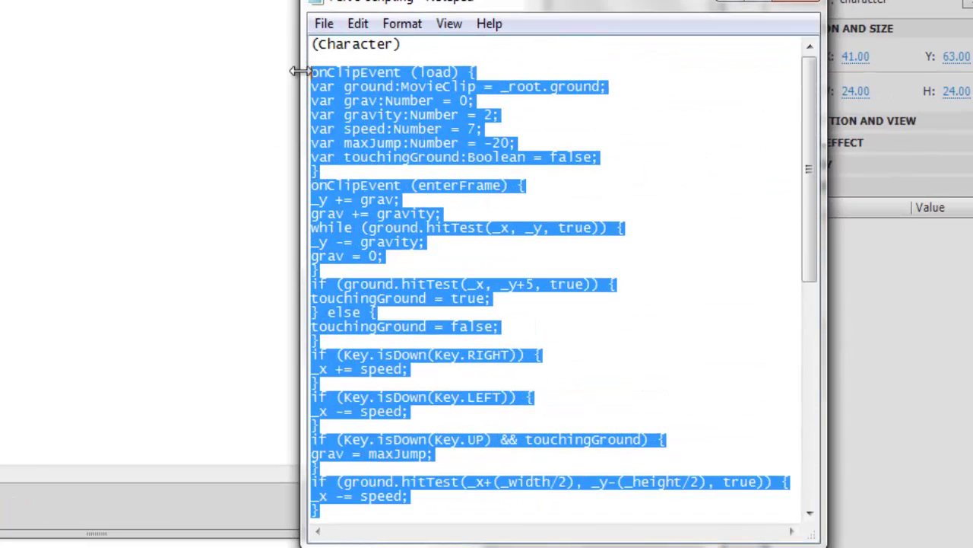
{"action": "right_click", "coordinate": [372, 115]}
{"action": "left_click", "coordinate": [423, 195]}
{"action": "key", "text": "alt+Tab"}
{"action": "right_click", "coordinate": [405, 62]}
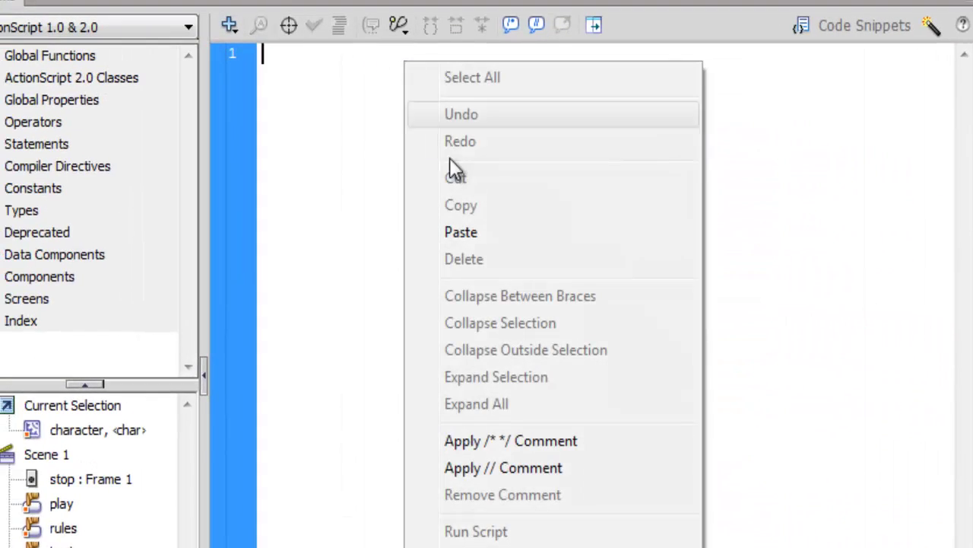
{"action": "left_click", "coordinate": [461, 232]}
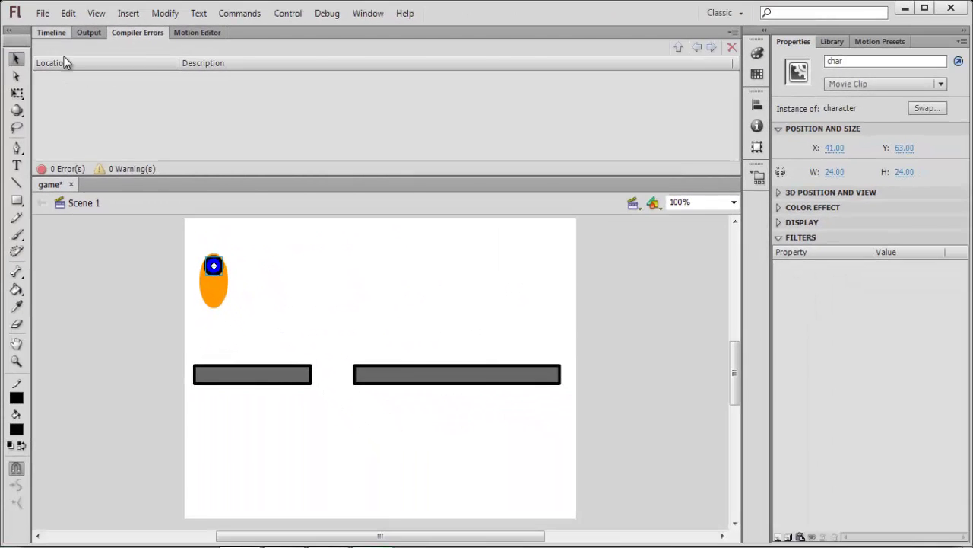
- Move the orange portal onto the right platform
{"action": "left_click", "coordinate": [51, 31]}
{"action": "left_click", "coordinate": [396, 253]}
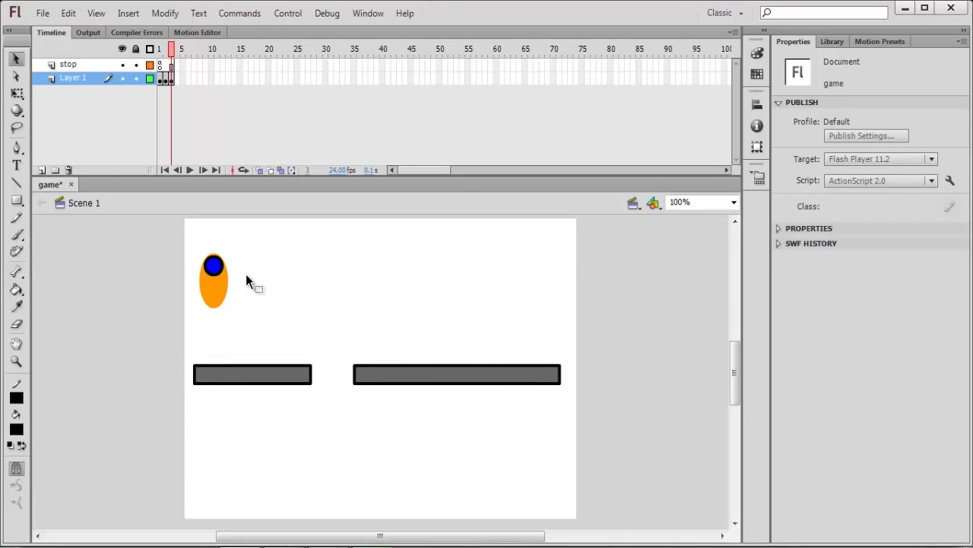
{"action": "left_click", "coordinate": [216, 292]}
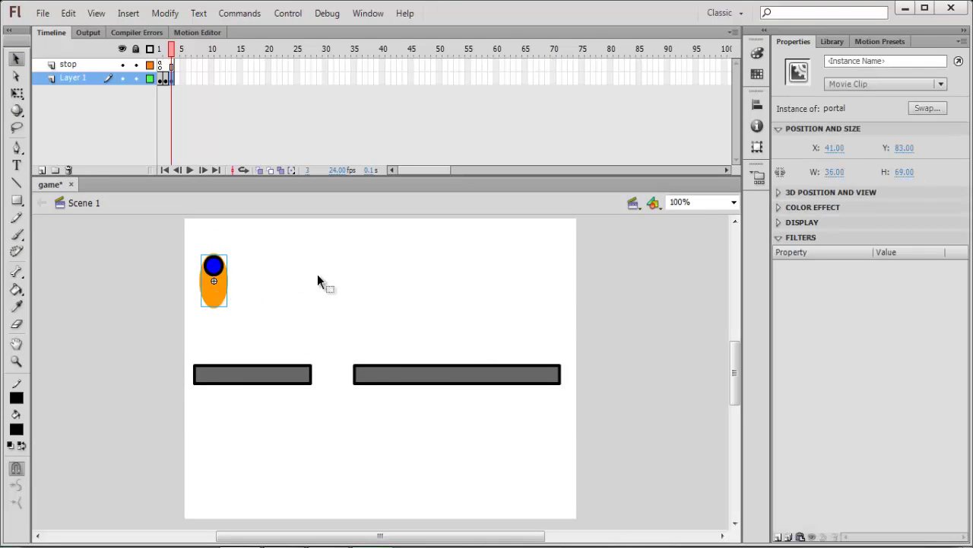
{"action": "left_click", "coordinate": [318, 277]}
{"action": "left_click", "coordinate": [220, 289]}
{"action": "left_click_drag", "start_coordinate": [213, 290], "coordinate": [556, 334]}
{"action": "left_click", "coordinate": [562, 336]}
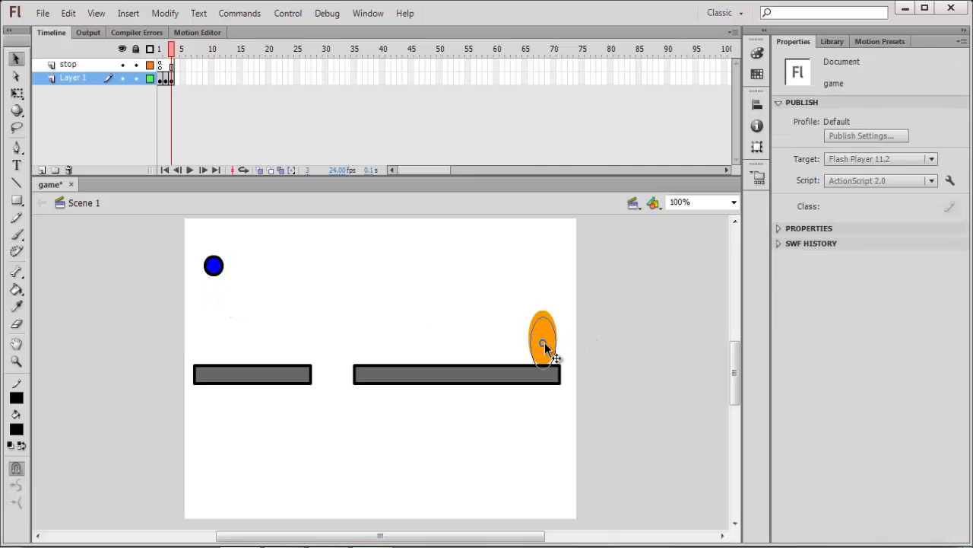
- Bring the portal to the front and nudge it up slightly
{"action": "right_click", "coordinate": [547, 344]}
{"action": "mouse_move", "coordinate": [600, 250]}
{"action": "left_click", "coordinate": [784, 251]}
{"action": "key", "text": "Up"}
{"action": "key", "text": "Up"}
{"action": "key", "text": "Up"}
{"action": "key", "text": "Up"}
{"action": "key", "text": "Up"}
{"action": "key", "text": "Up"}
{"action": "left_click", "coordinate": [580, 320]}
{"action": "left_click", "coordinate": [542, 324]}
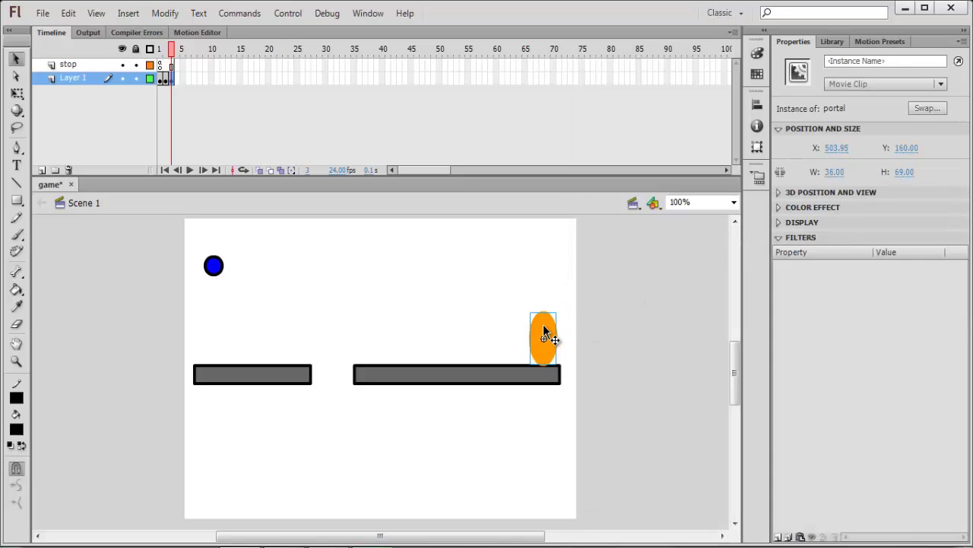
- Paste a portal copy, move it and break it apart, then reselect the right-platform portal
{"action": "key", "text": "ctrl+v"}
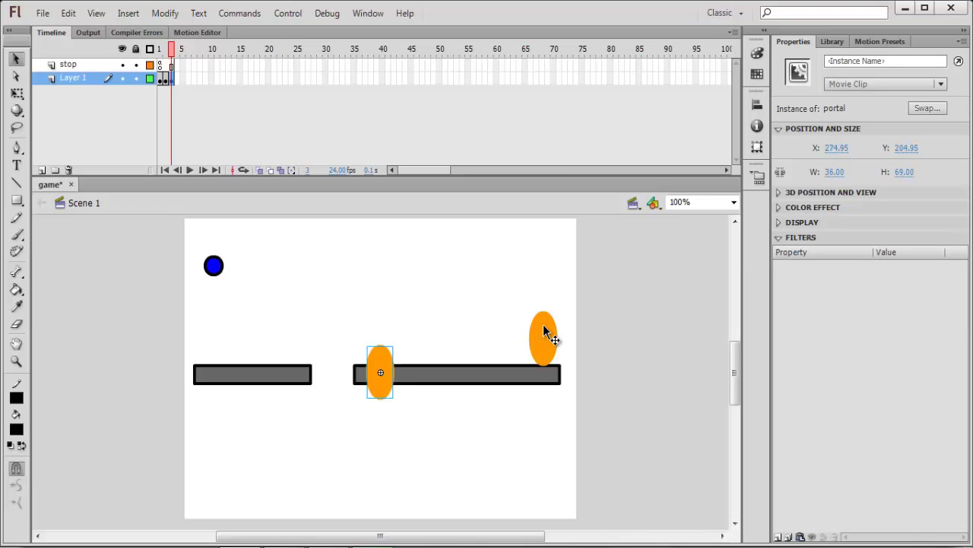
{"action": "left_click_drag", "start_coordinate": [378, 364], "coordinate": [219, 279]}
{"action": "key", "text": "ctrl+b"}
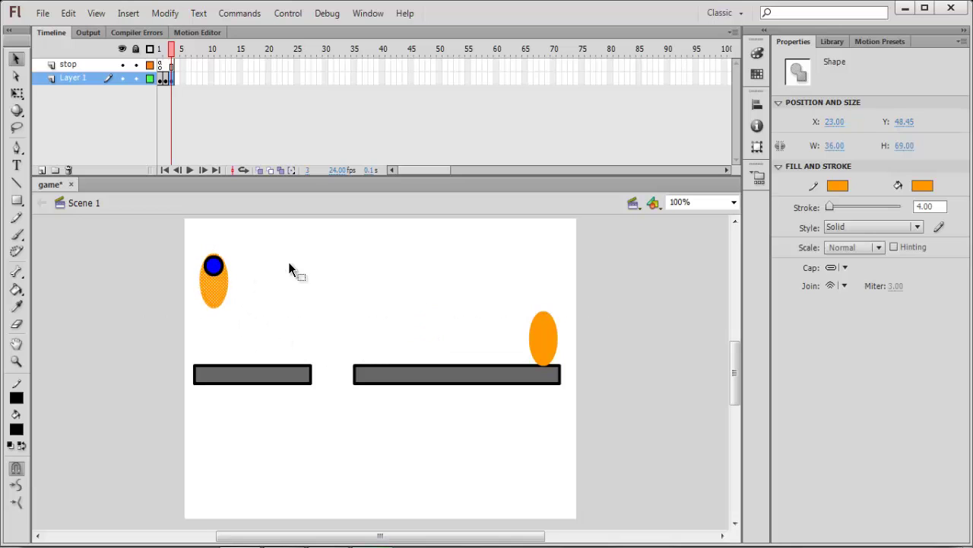
{"action": "left_click", "coordinate": [552, 309]}
{"action": "left_click", "coordinate": [548, 332]}
- Paste the Portal script into the portal's Actions with gotoAndStop(5) and check syntax
{"action": "right_click", "coordinate": [545, 324]}
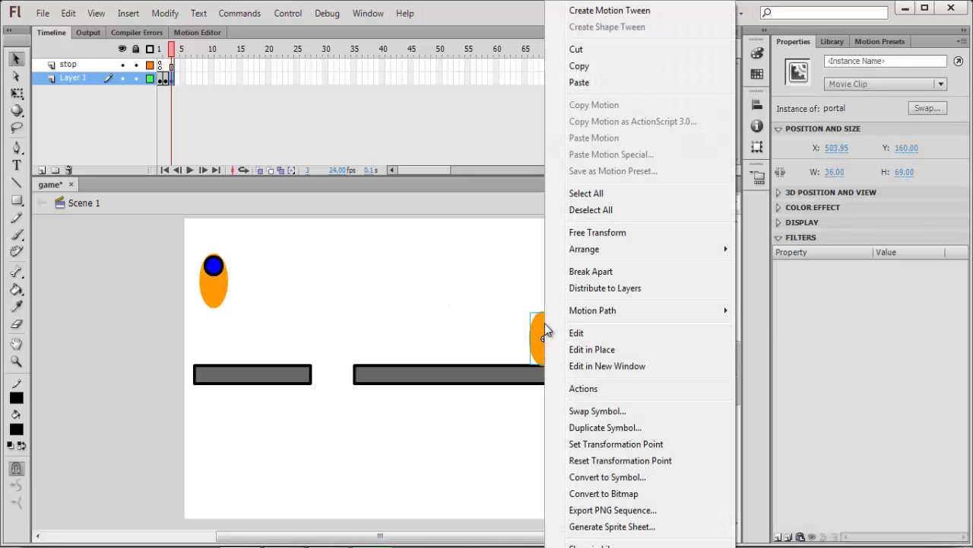
{"action": "left_click", "coordinate": [582, 388]}
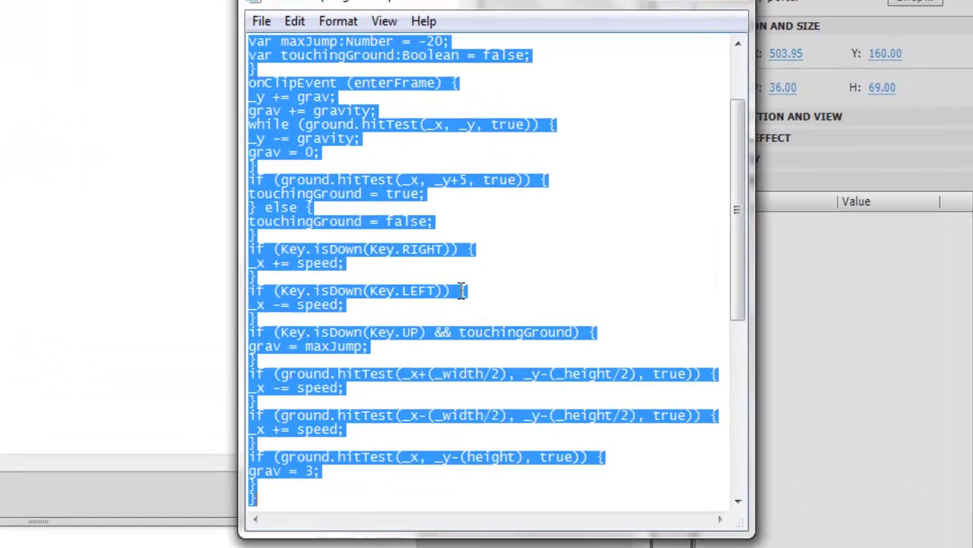
{"action": "scroll", "coordinate": [607, 313], "scroll_direction": "down", "scroll_amount": 9}
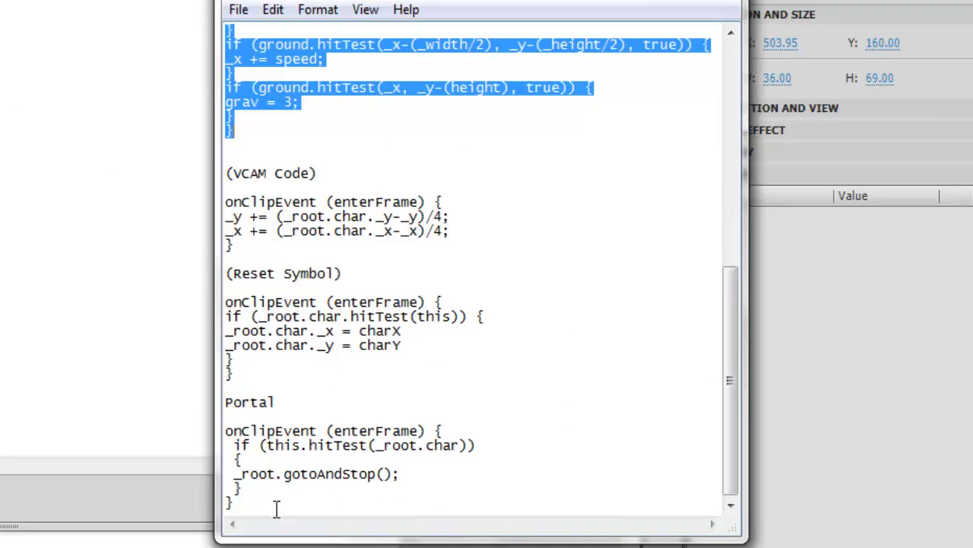
{"action": "left_click_drag", "start_coordinate": [273, 509], "coordinate": [216, 431]}
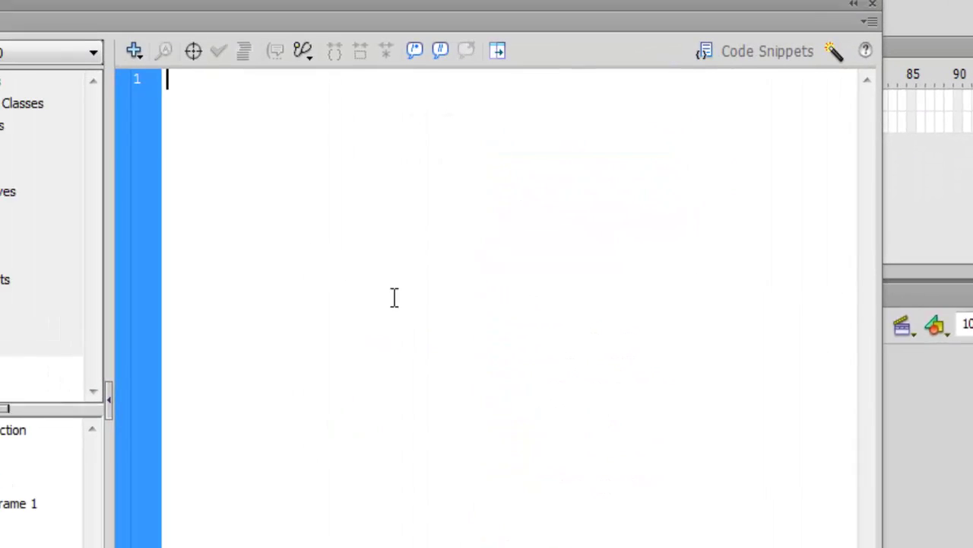
{"action": "key", "text": "ctrl+v"}
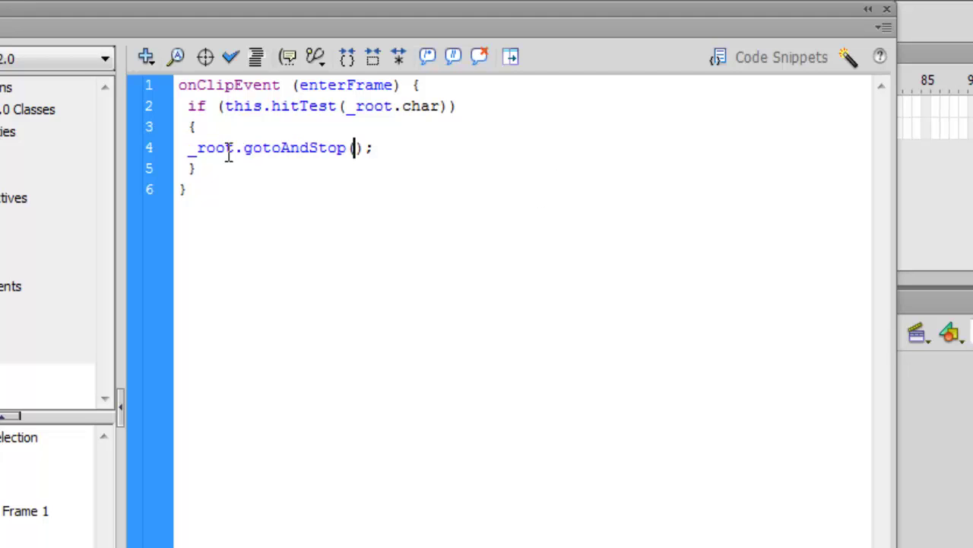
{"action": "type", "text": "5"}
{"action": "left_click", "coordinate": [230, 61]}
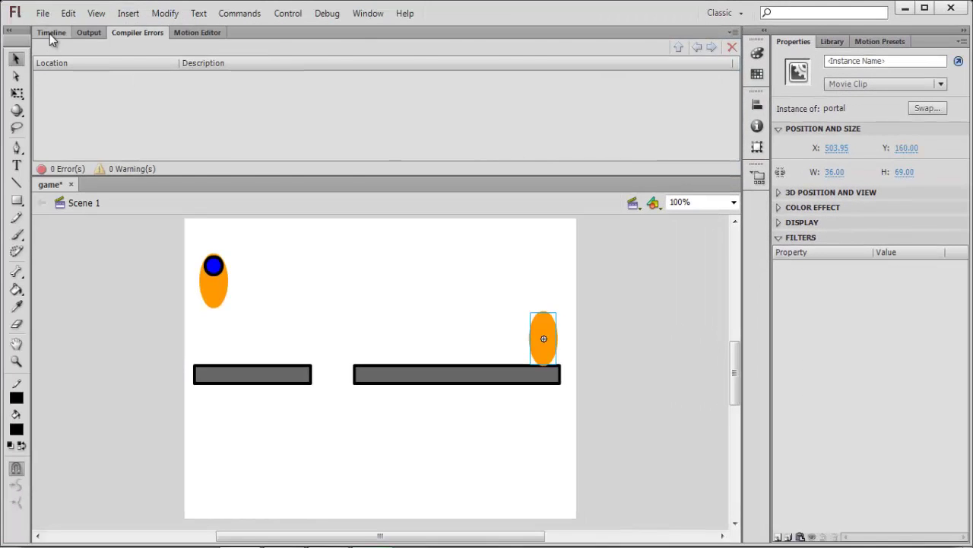
- Add a keyframe and a blank keyframe on Layer 1, extending it to frame 5
{"action": "left_click", "coordinate": [50, 33]}
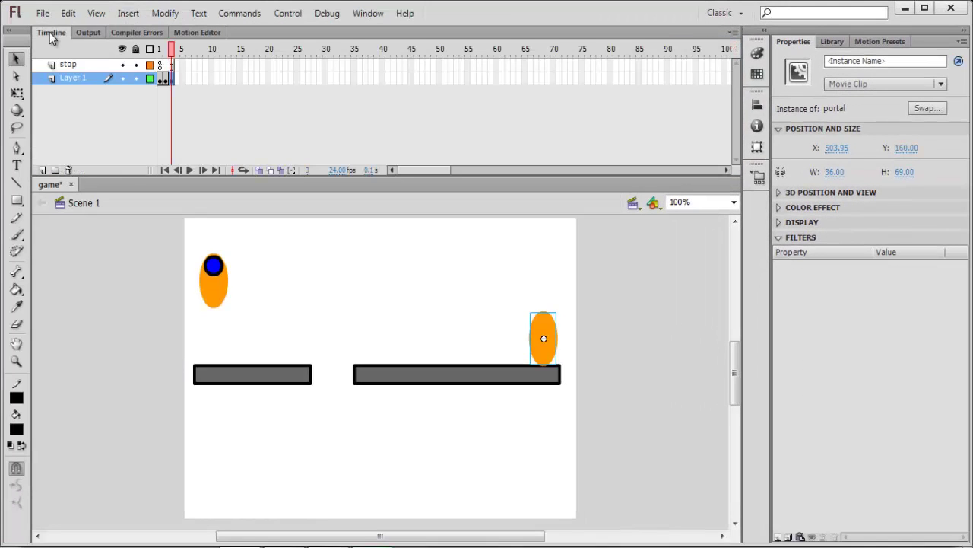
{"action": "left_click", "coordinate": [309, 233]}
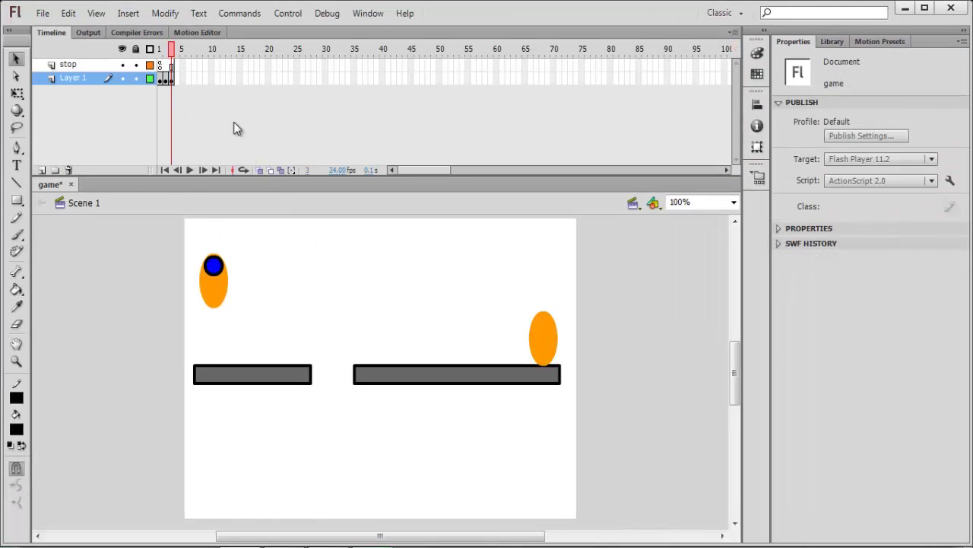
{"action": "right_click", "coordinate": [183, 62]}
{"action": "left_click", "coordinate": [248, 165]}
{"action": "left_click", "coordinate": [177, 78]}
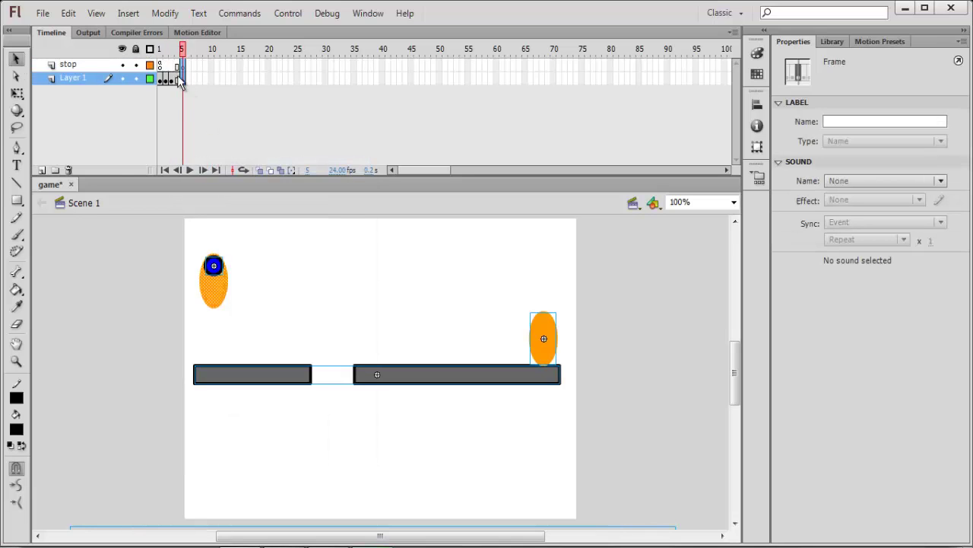
{"action": "right_click", "coordinate": [177, 77]}
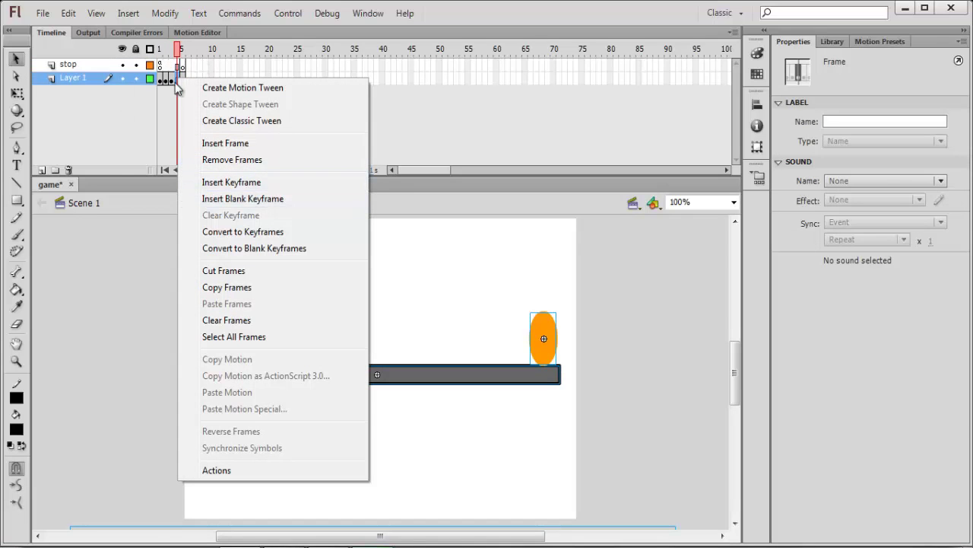
{"action": "left_click", "coordinate": [250, 182]}
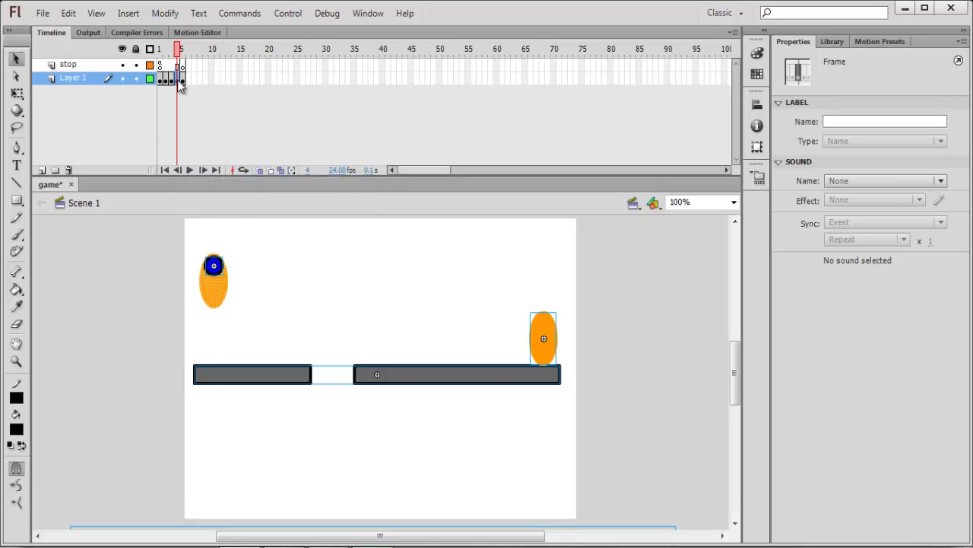
{"action": "right_click", "coordinate": [178, 79]}
{"action": "left_click", "coordinate": [241, 201]}
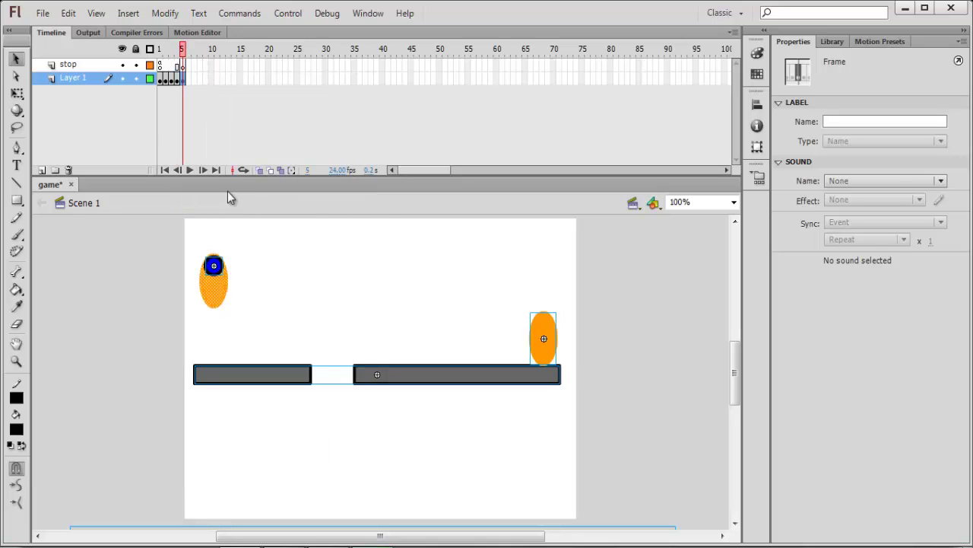
- From frame 3, insert another keyframe and blank keyframe on Layer 1
{"action": "left_click", "coordinate": [170, 66]}
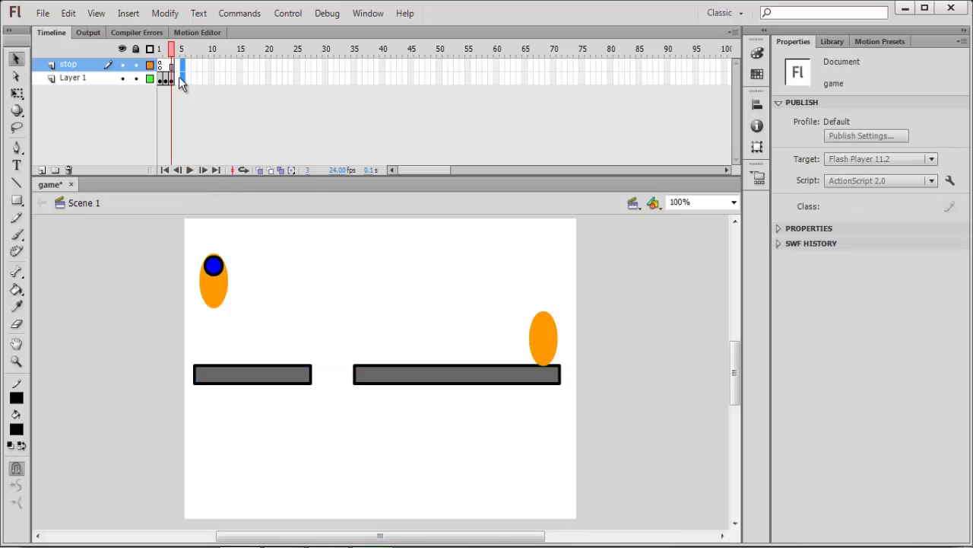
{"action": "right_click", "coordinate": [183, 75]}
{"action": "left_click", "coordinate": [232, 181]}
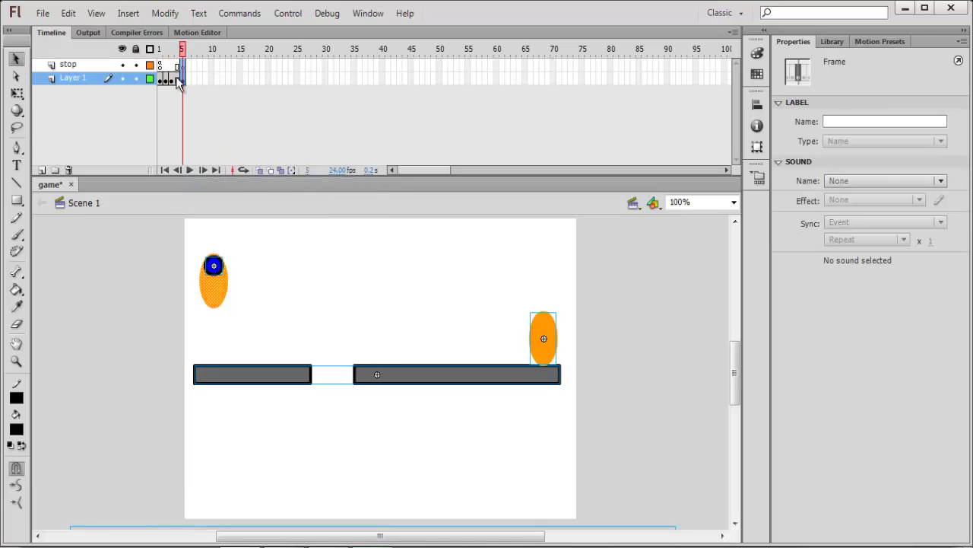
{"action": "right_click", "coordinate": [180, 80]}
{"action": "left_click", "coordinate": [251, 203]}
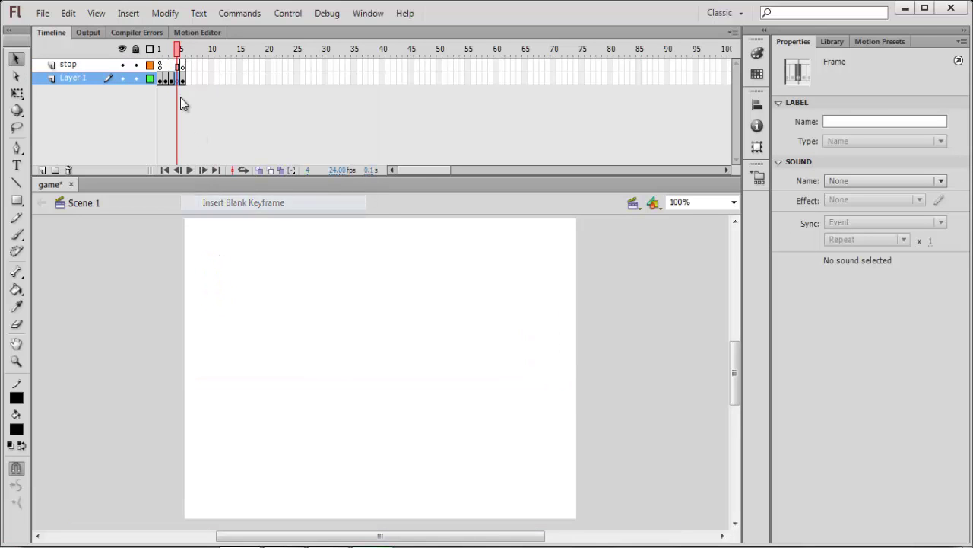
- On frame 5, delete the two grey ground bars, then undo to restore them
{"action": "left_click", "coordinate": [185, 78]}
{"action": "left_click", "coordinate": [326, 271]}
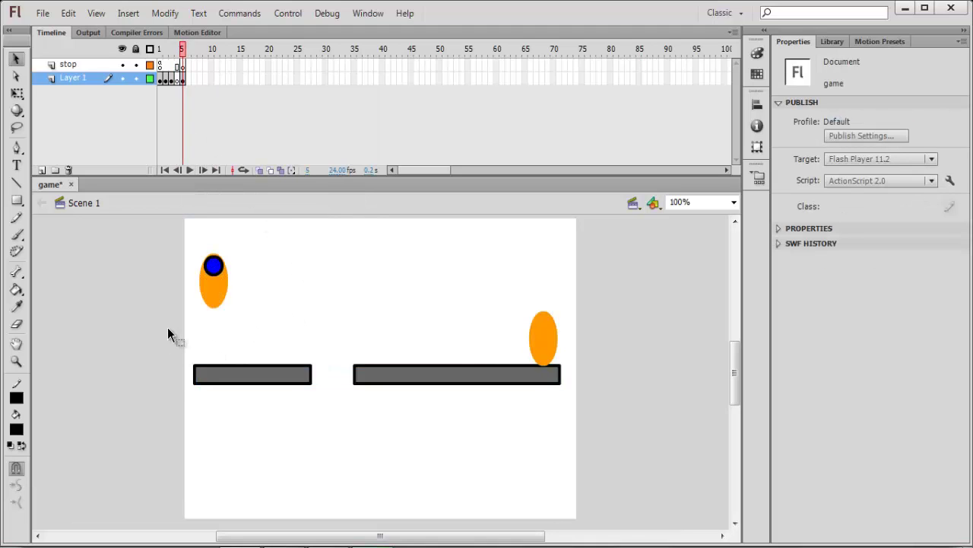
{"action": "left_click_drag", "start_coordinate": [192, 348], "coordinate": [447, 409]}
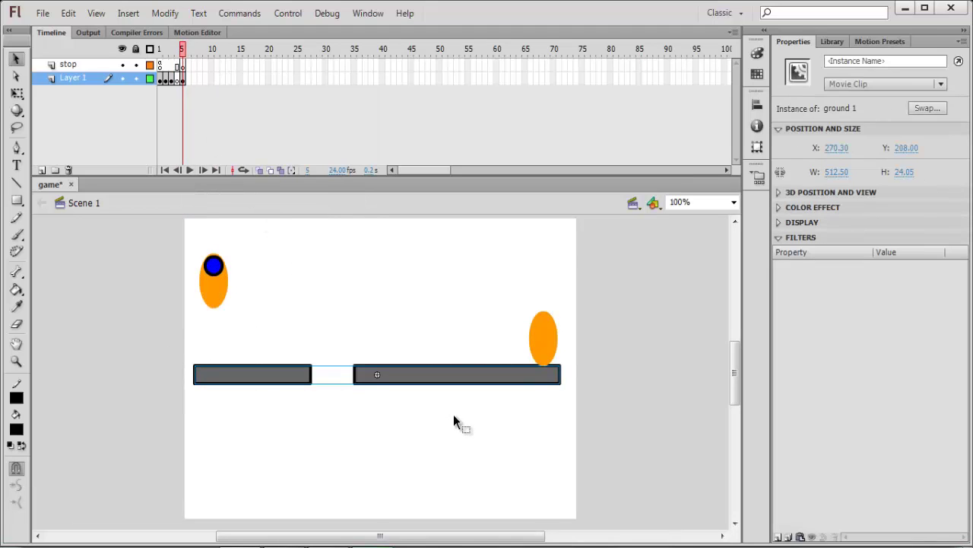
{"action": "key", "text": "Delete"}
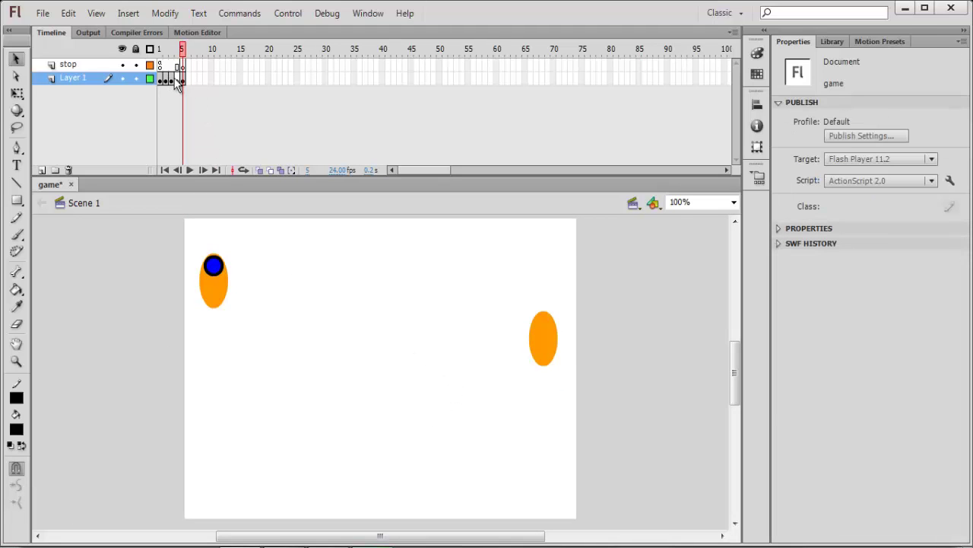
{"action": "key", "text": "ctrl+z"}
{"action": "left_click", "coordinate": [233, 209]}
- Return to frame 3 and test the movie with Ctrl+Enter
{"action": "left_click", "coordinate": [171, 79]}
{"action": "left_click", "coordinate": [420, 297]}
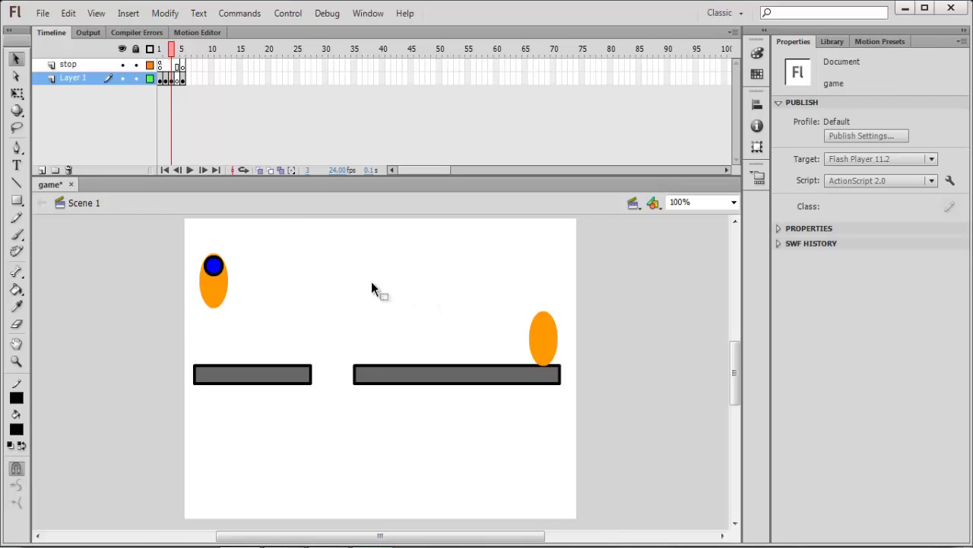
{"action": "key", "text": "ctrl+Return"}
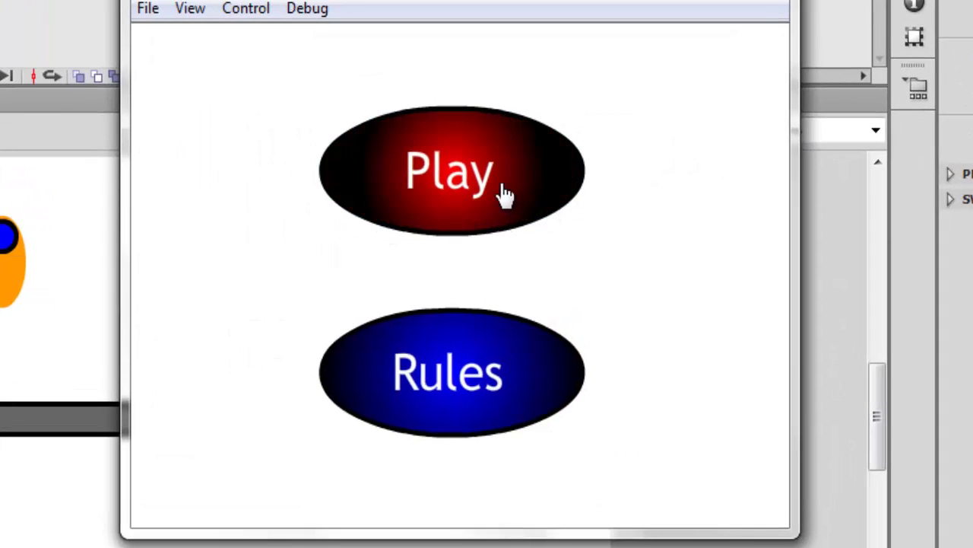
- Try the game from its Play menu, close the test, and raise the invisible restart box to Y 420.35
{"action": "left_click", "coordinate": [502, 191]}
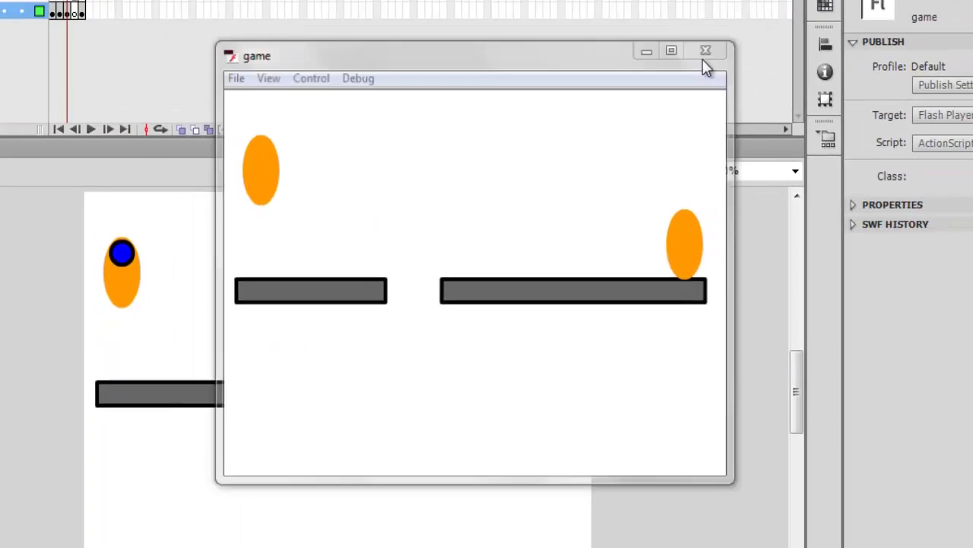
{"action": "left_click", "coordinate": [706, 51]}
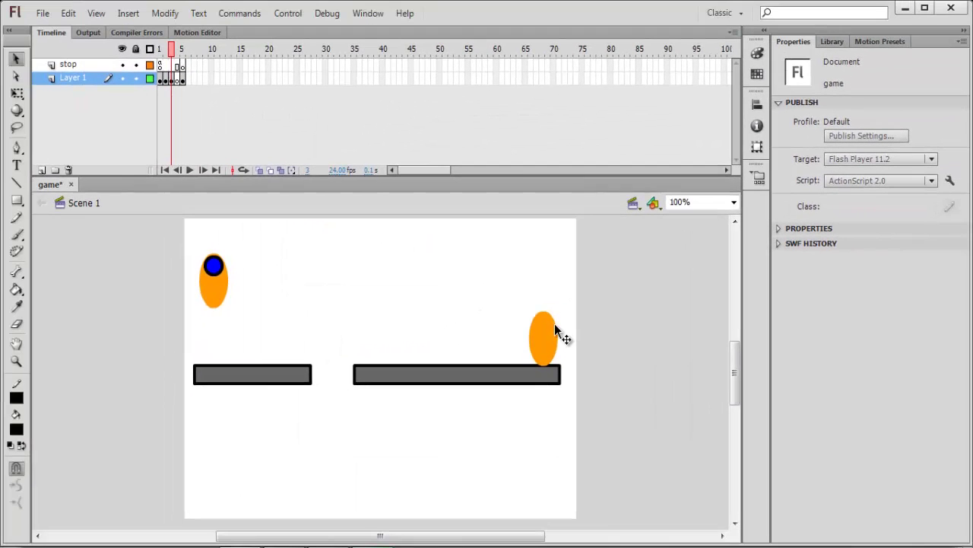
{"action": "scroll", "coordinate": [525, 411], "scroll_direction": "down", "scroll_amount": 3}
{"action": "scroll", "coordinate": [518, 430], "scroll_direction": "down", "scroll_amount": 2}
{"action": "left_click", "coordinate": [378, 339]}
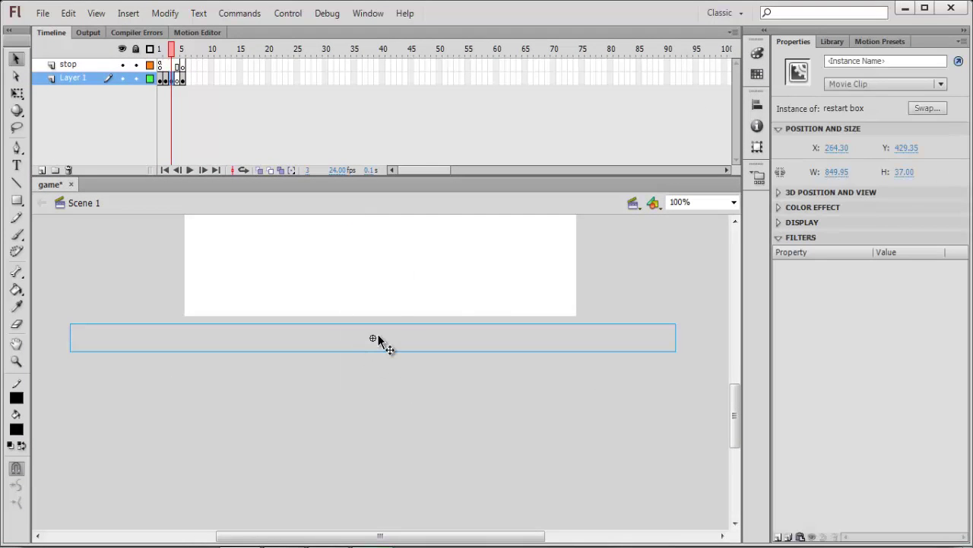
{"action": "key", "text": "Up"}
{"action": "key", "text": "Up"}
{"action": "key", "text": "Up"}
{"action": "key", "text": "Up"}
{"action": "key", "text": "Up"}
{"action": "key", "text": "Up"}
{"action": "key", "text": "Up"}
{"action": "key", "text": "Up"}
{"action": "key", "text": "Up"}
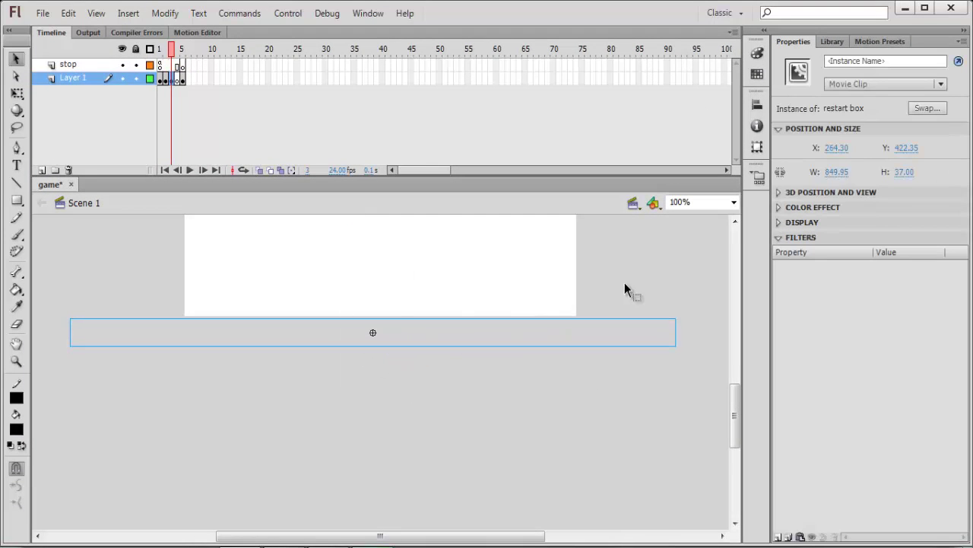
{"action": "left_click", "coordinate": [637, 286]}
- Review the restart box's ActionScript reset coordinates on lines 3–4
{"action": "right_click", "coordinate": [502, 332]}
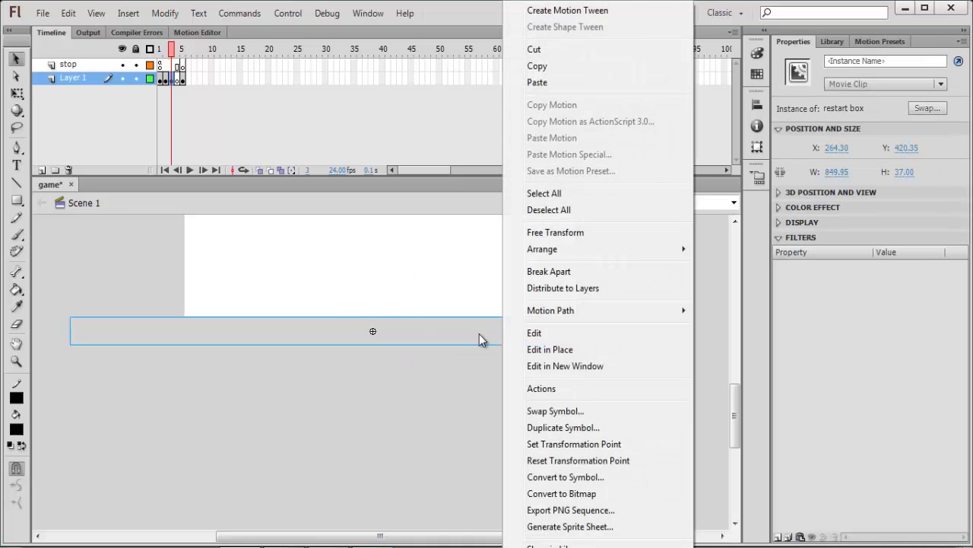
{"action": "left_click", "coordinate": [565, 387]}
{"action": "left_click", "coordinate": [276, 78]}
{"action": "left_click_drag", "start_coordinate": [276, 78], "coordinate": [304, 98]}
{"action": "left_click", "coordinate": [296, 91]}
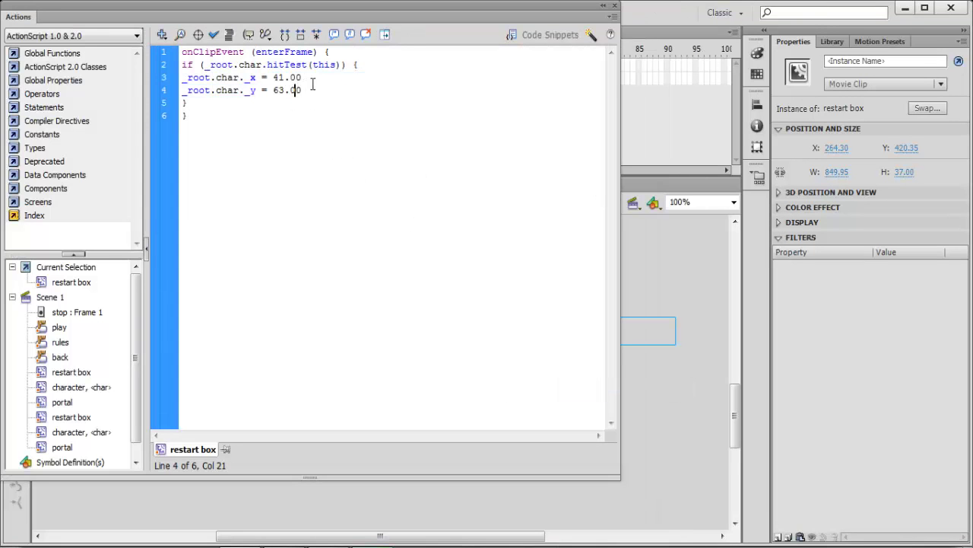
{"action": "left_click", "coordinate": [613, 8]}
- Select the grey ground platforms on the stage
{"action": "scroll", "coordinate": [404, 289], "scroll_direction": "up", "scroll_amount": 5}
{"action": "scroll", "coordinate": [336, 332], "scroll_direction": "down", "scroll_amount": 3}
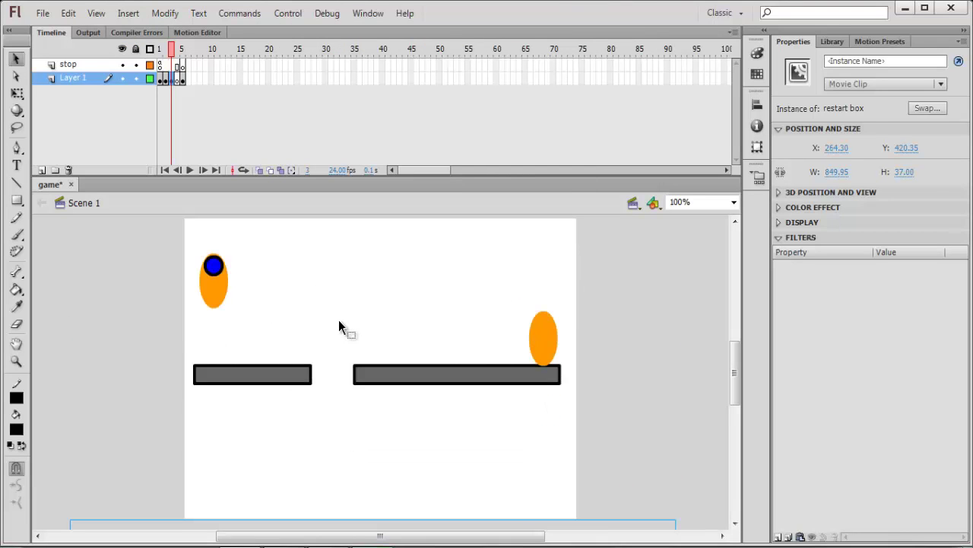
{"action": "left_click", "coordinate": [342, 319]}
{"action": "left_click", "coordinate": [272, 377]}
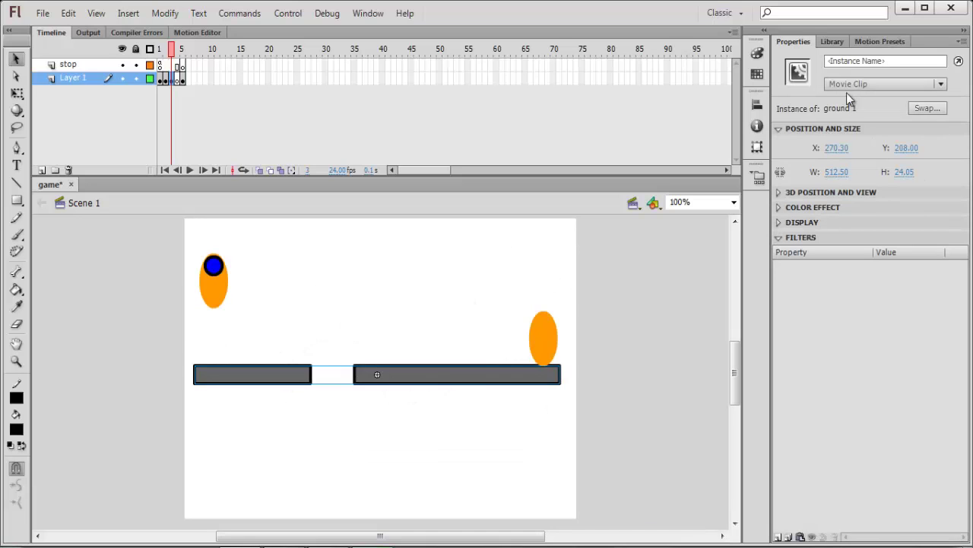
- Give the platforms the instance name 'ground'
{"action": "left_click", "coordinate": [871, 61]}
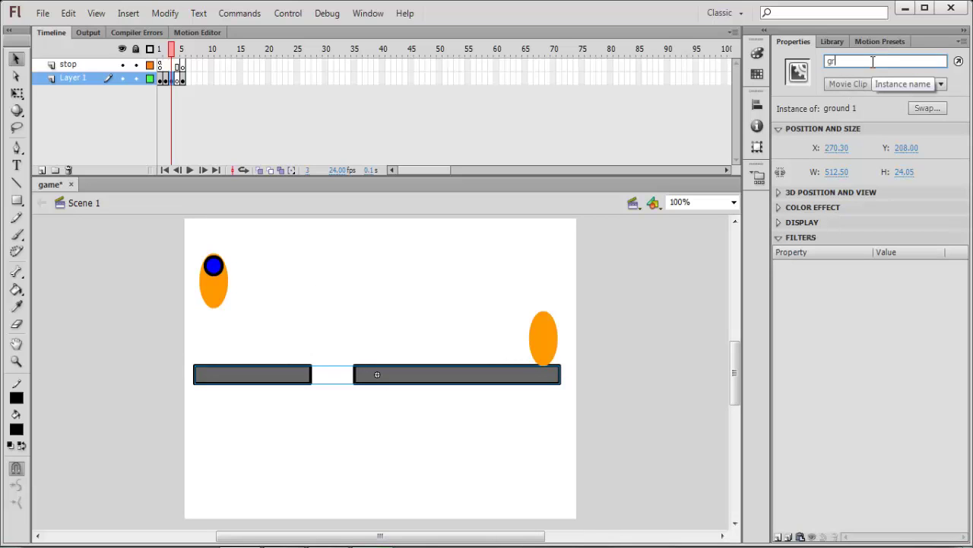
{"action": "type", "text": "ground"}
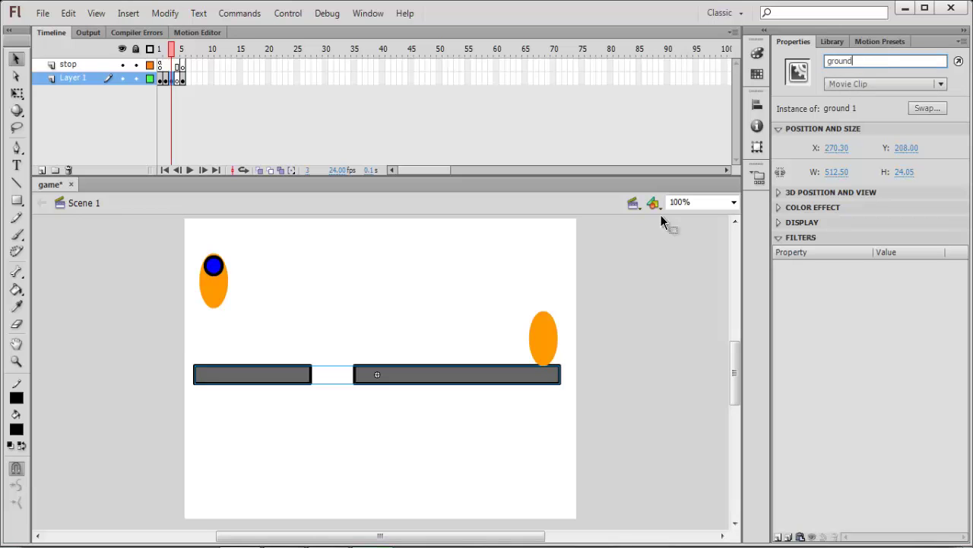
{"action": "left_click", "coordinate": [619, 292]}
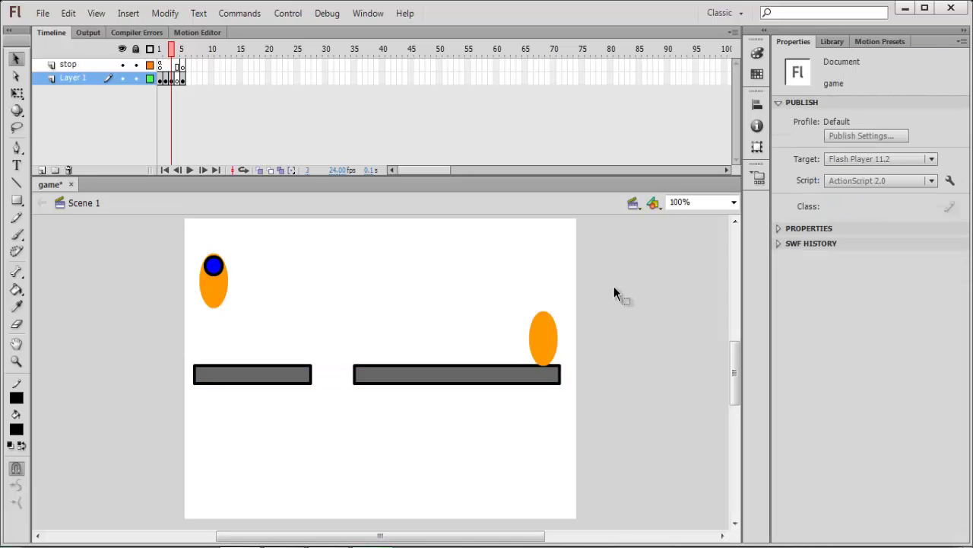
- Test the game, start it, and roll and jump the ball across the platforms
{"action": "key", "text": "ctrl+Return"}
{"action": "left_click", "coordinate": [519, 258]}
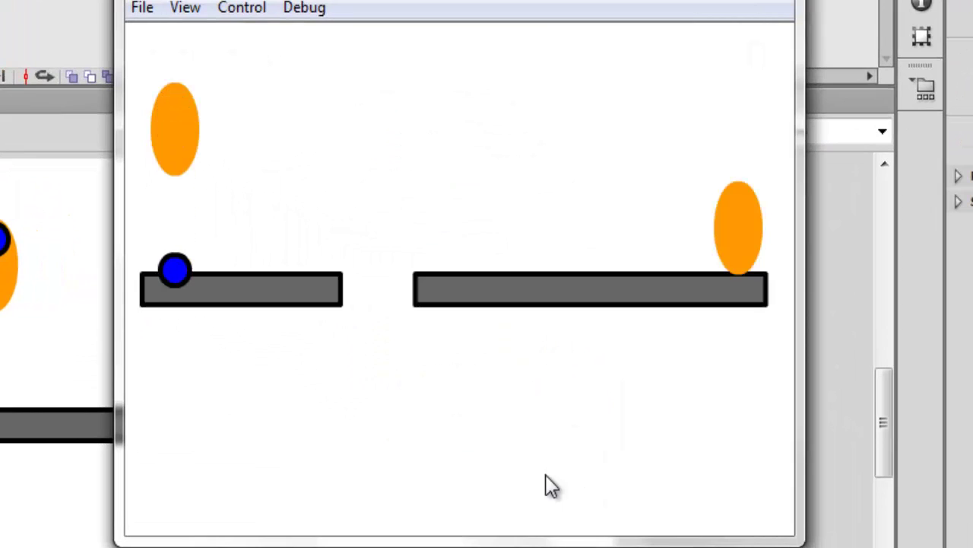
{"action": "key", "text": "Right"}
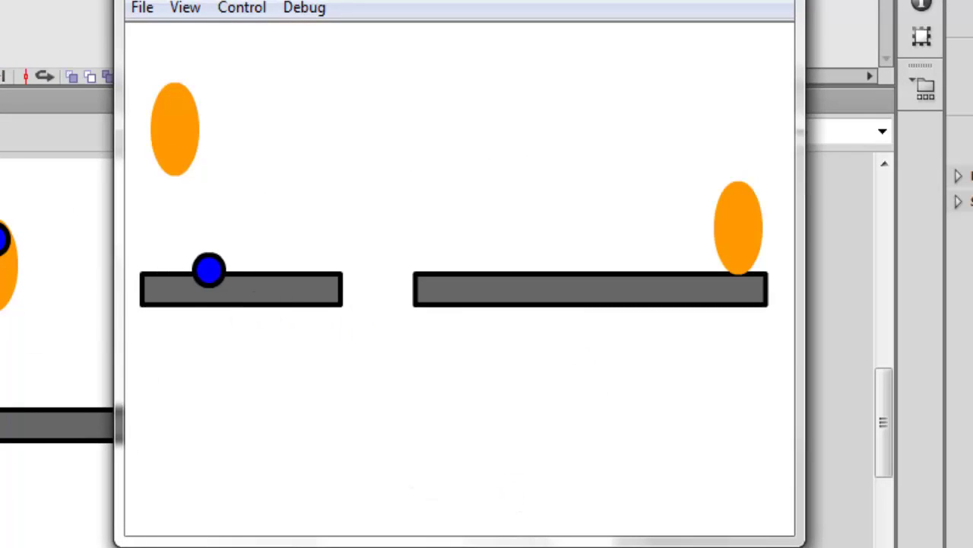
{"action": "key", "text": "Up"}
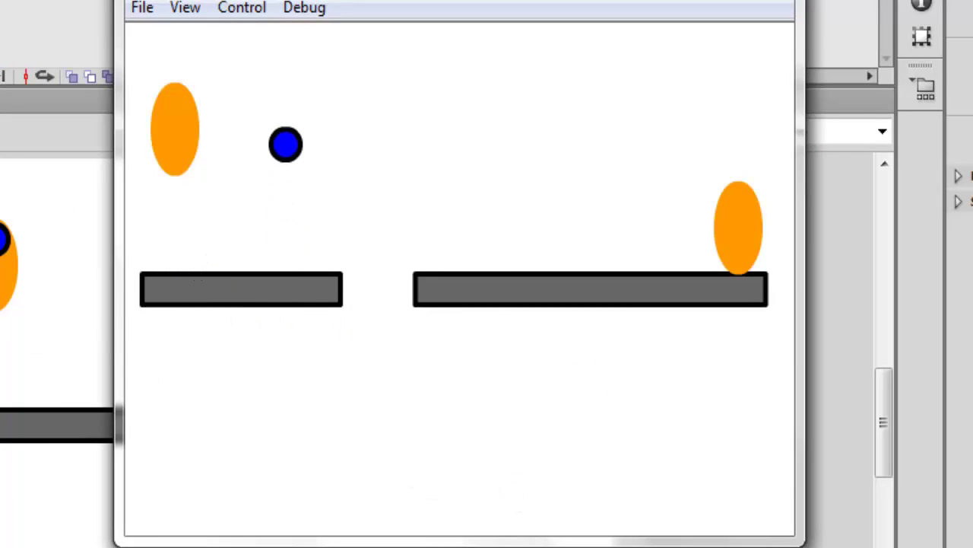
{"action": "key", "text": "Up"}
{"action": "key", "text": "Right"}
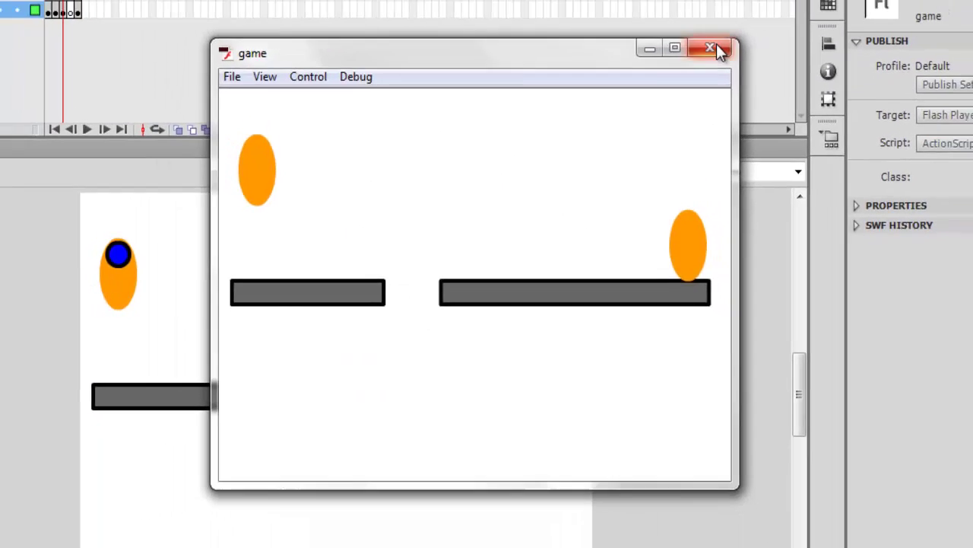
- Close the player and name frame 5's ground platforms instance 'ground'
{"action": "left_click", "coordinate": [714, 46]}
{"action": "left_click", "coordinate": [539, 339]}
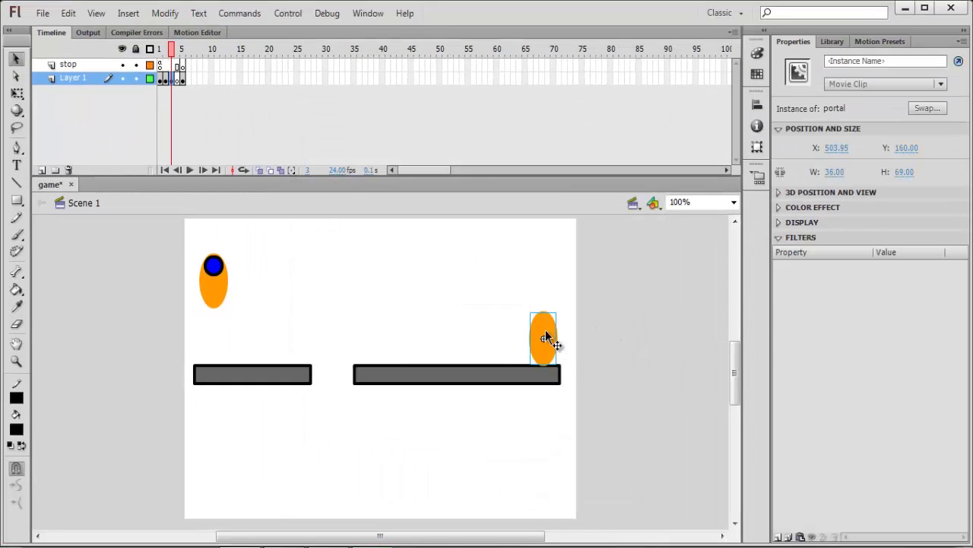
{"action": "left_click", "coordinate": [465, 267]}
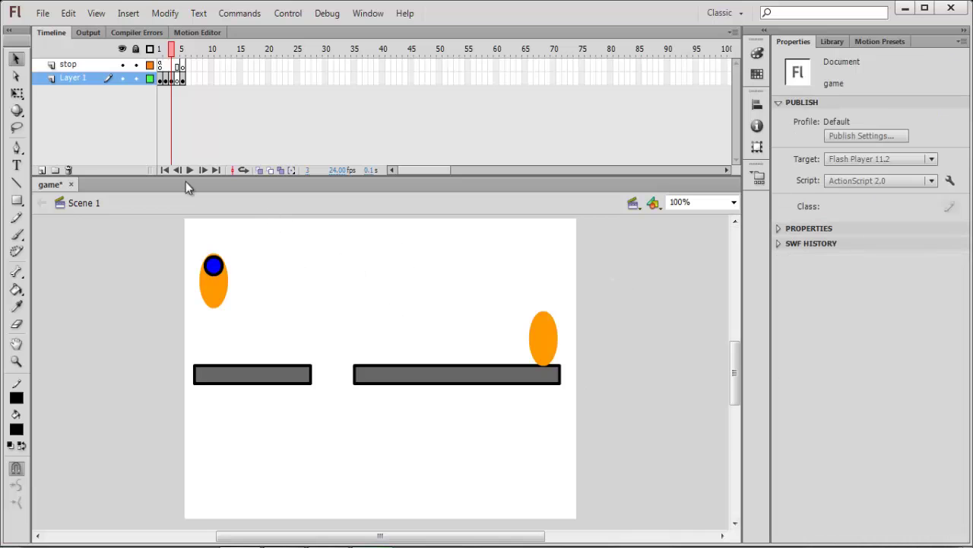
{"action": "left_click", "coordinate": [179, 78]}
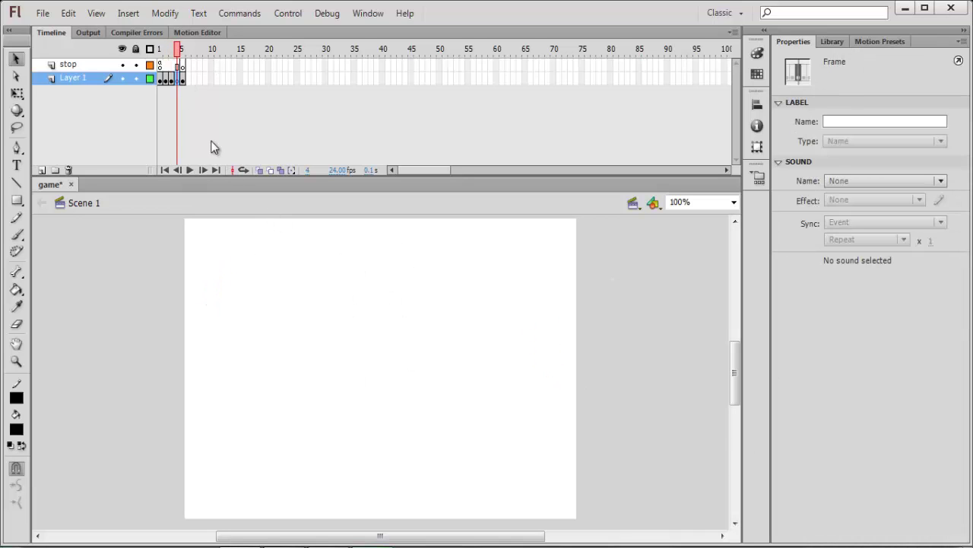
{"action": "left_click", "coordinate": [182, 78]}
{"action": "left_click", "coordinate": [317, 276]}
{"action": "left_click", "coordinate": [426, 374]}
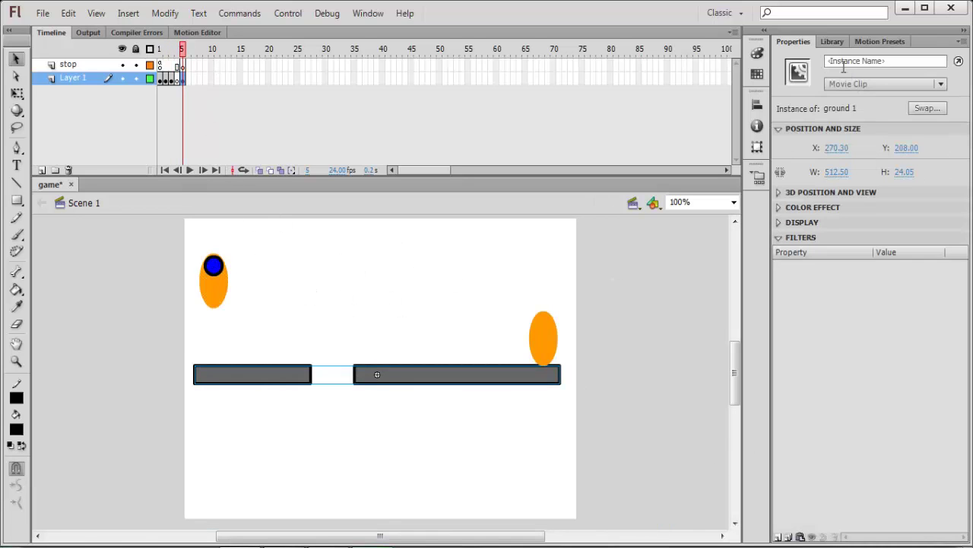
{"action": "left_click", "coordinate": [843, 62]}
{"action": "type", "text": "ground"}
{"action": "left_click", "coordinate": [312, 272]}
- Review the blue character's script, then open the portal's ActionScript
{"action": "right_click", "coordinate": [216, 269]}
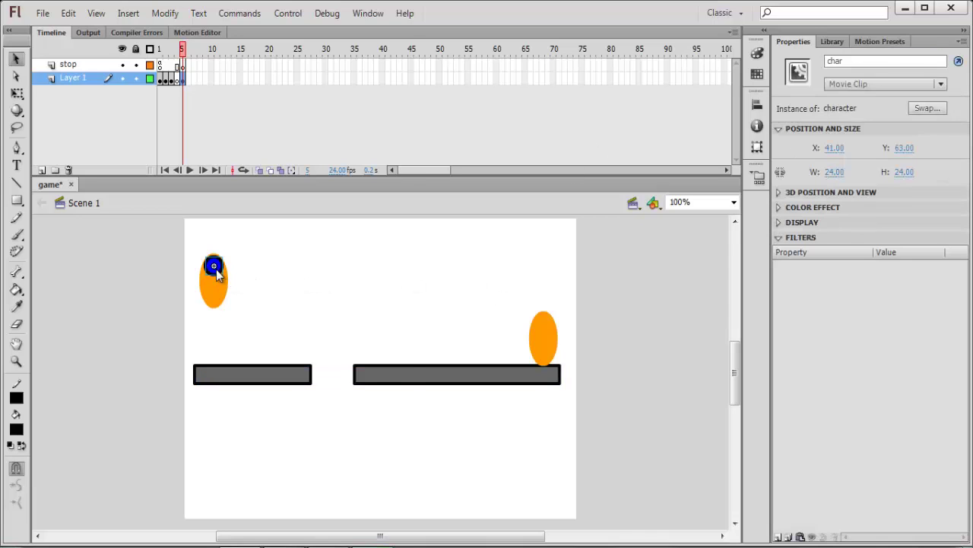
{"action": "left_click", "coordinate": [283, 389]}
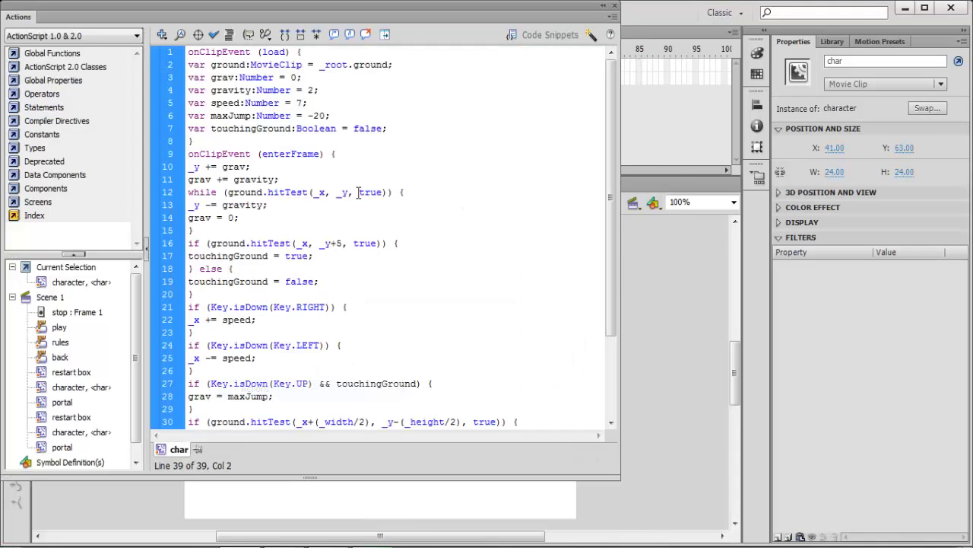
{"action": "left_click", "coordinate": [616, 6]}
{"action": "right_click", "coordinate": [544, 328]}
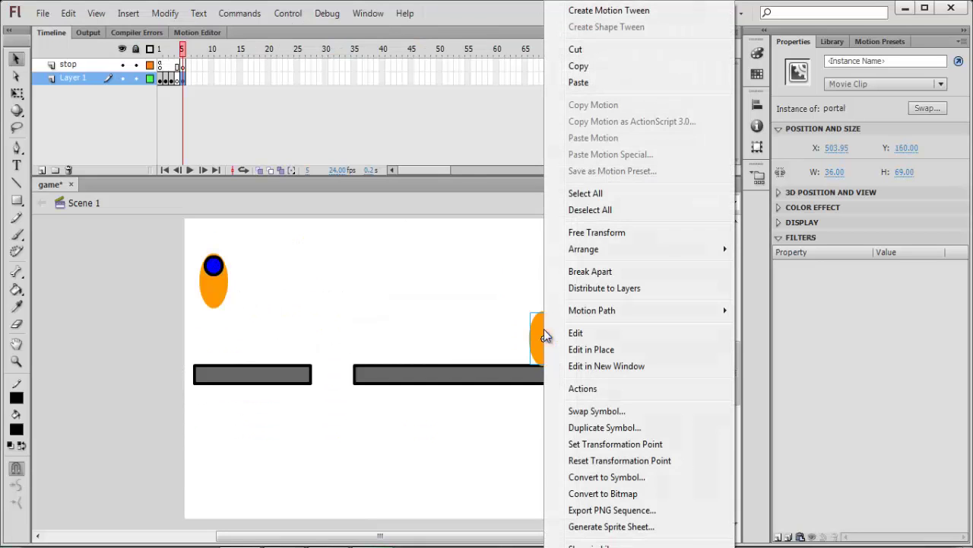
{"action": "left_click", "coordinate": [578, 386]}
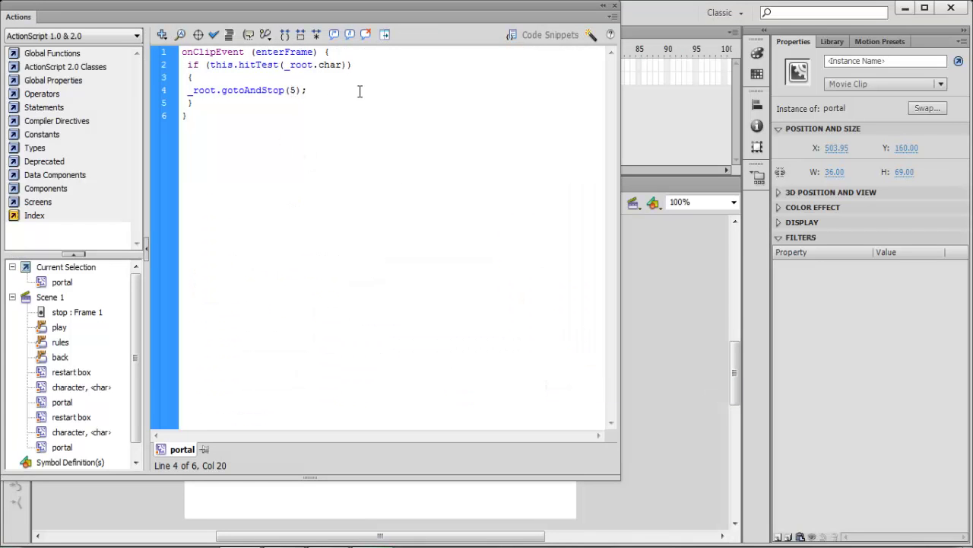